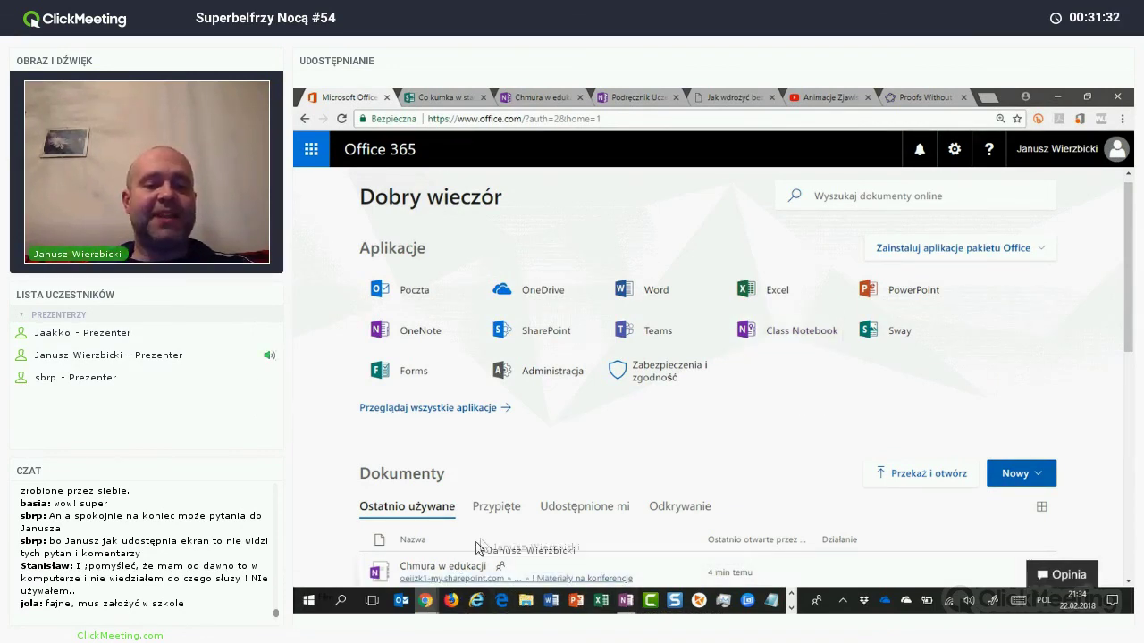
# Step: Bring up the OneNote page 'OneNote oraz OneNote Class Notebook' from the open browser windows
pyautogui.click(426, 600)
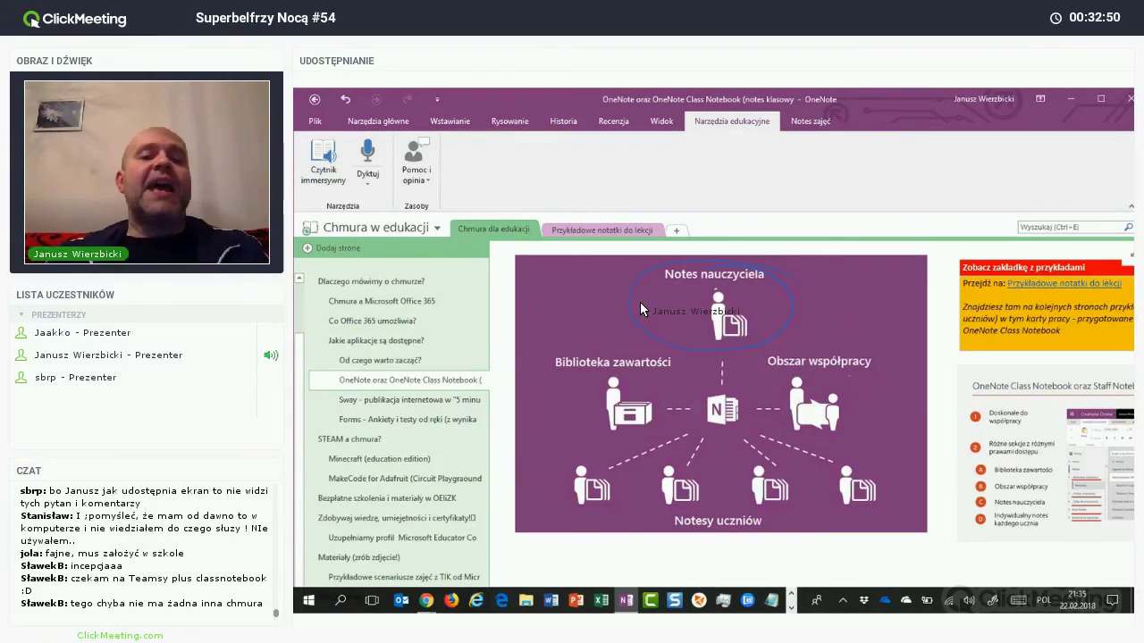
# Step: Ink circles around Biblioteka zawartości and Obszar współpracy on the Class Notebook diagram
pyautogui.moveTo(577, 366)
pyautogui.mouseDown()
pyautogui.moveTo(566, 405)
pyautogui.moveTo(659, 393)
pyautogui.moveTo(638, 365)
pyautogui.mouseUp()
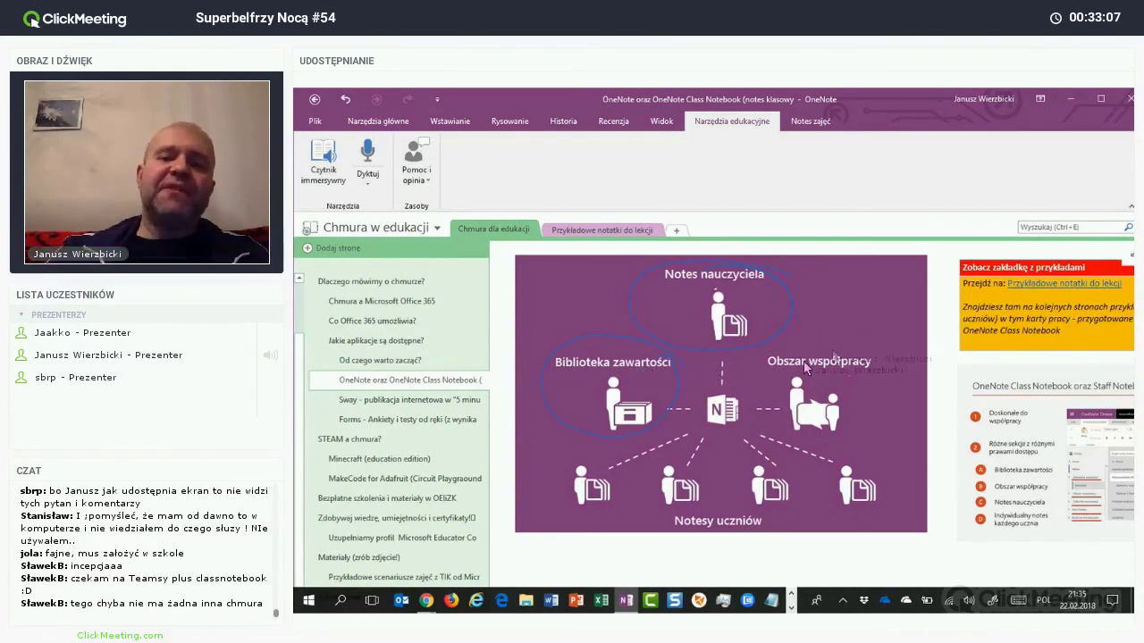
pyautogui.moveTo(807, 385); pyautogui.dragTo(798, 383)
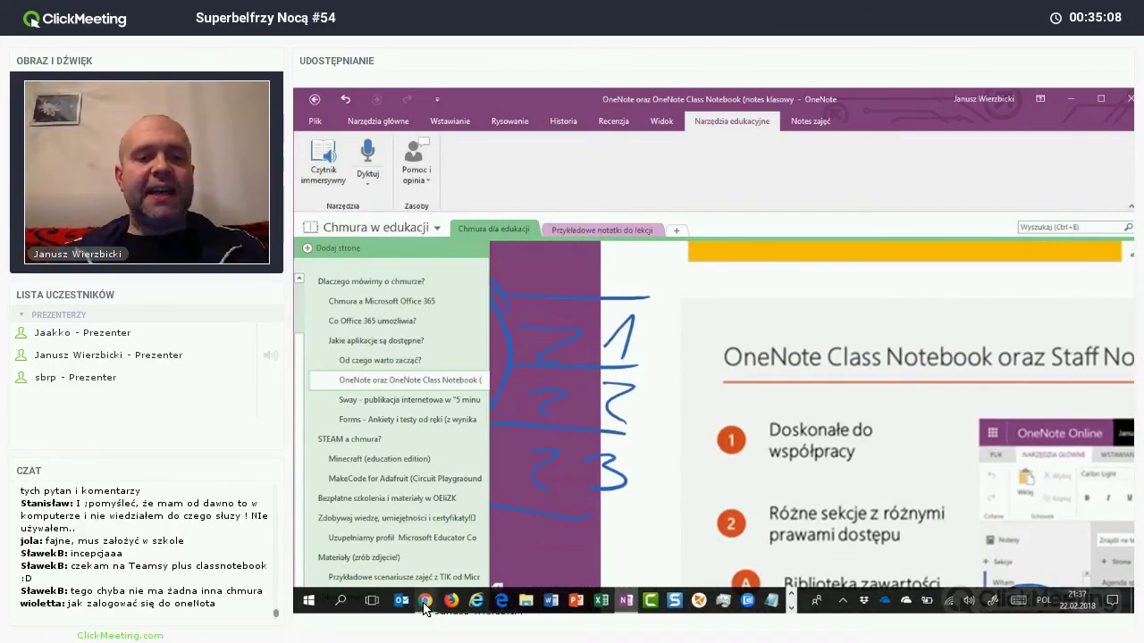
# Step: Preview the open browser windows to get back to the Class Notebook creator
pyautogui.moveTo(425, 600)
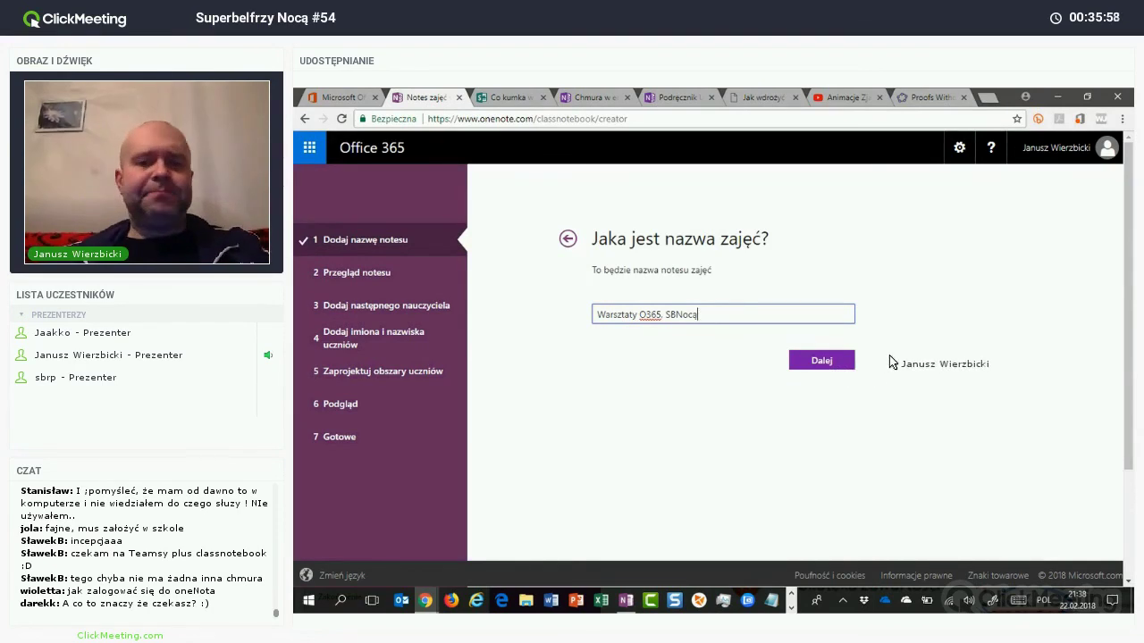
# Step: Confirm the notebook name Warsztaty O365, SBNocą and move past the sections overview
pyautogui.click(795, 361)
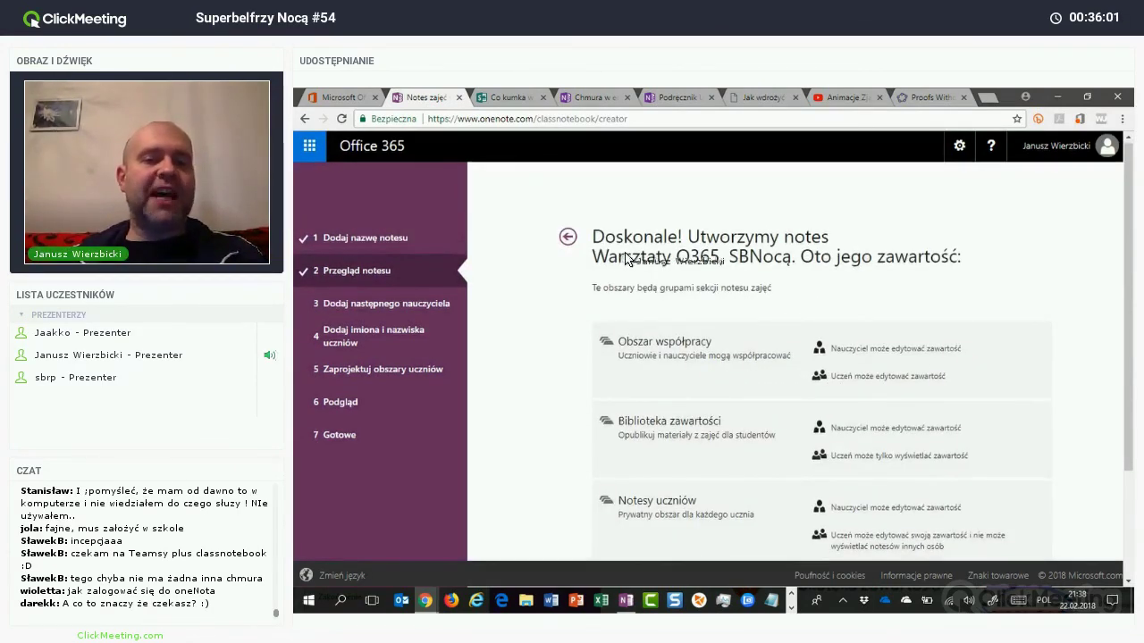
pyautogui.scroll(-2, 630, 273)
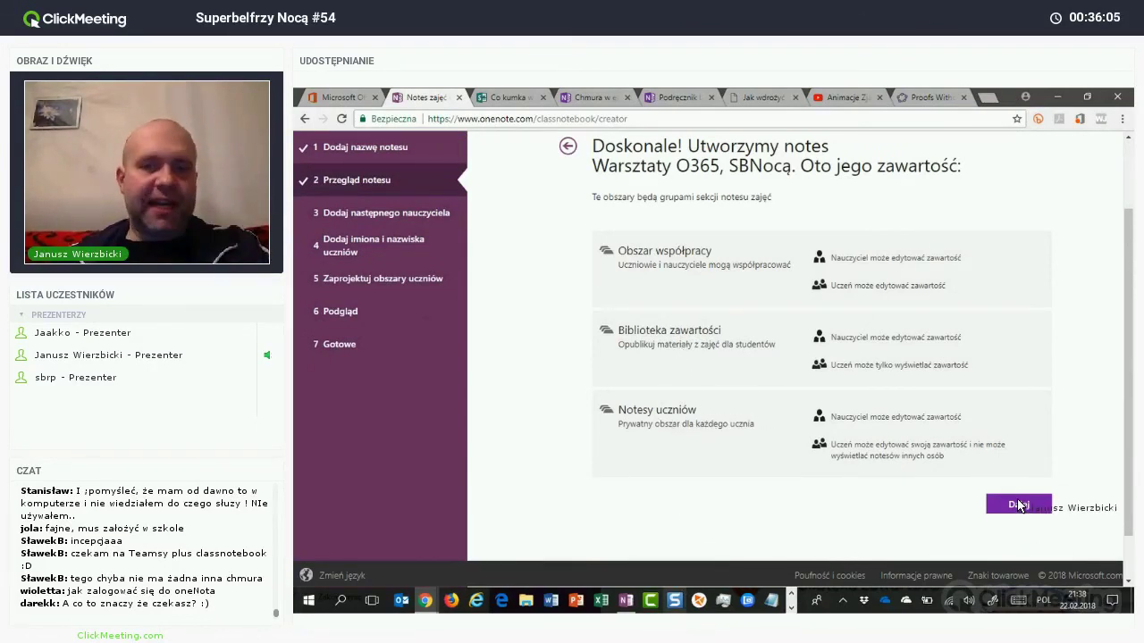
pyautogui.click(990, 515)
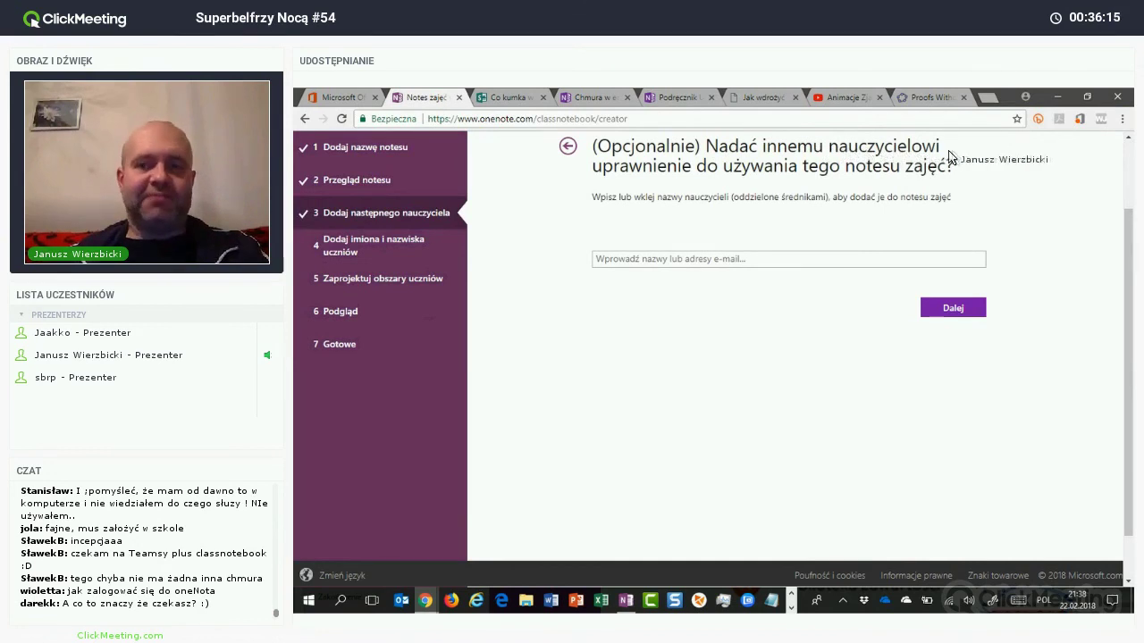
# Step: Add a co-teacher by name from the suggestion list, then continue to student names
pyautogui.moveTo(828, 147); pyautogui.dragTo(951, 157)
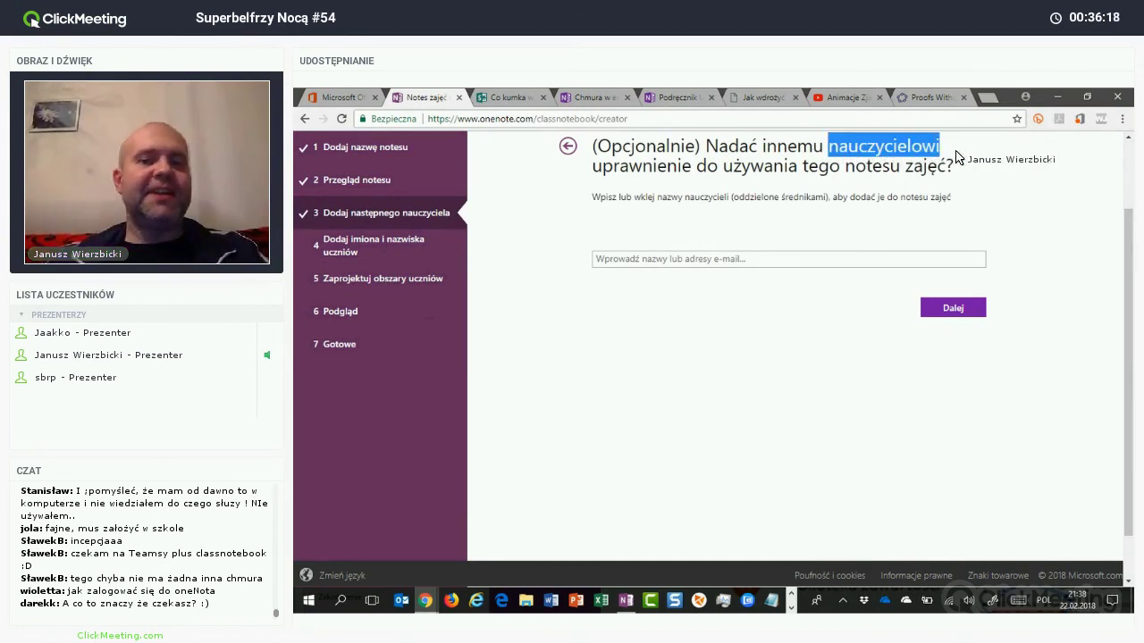
pyautogui.click(639, 259)
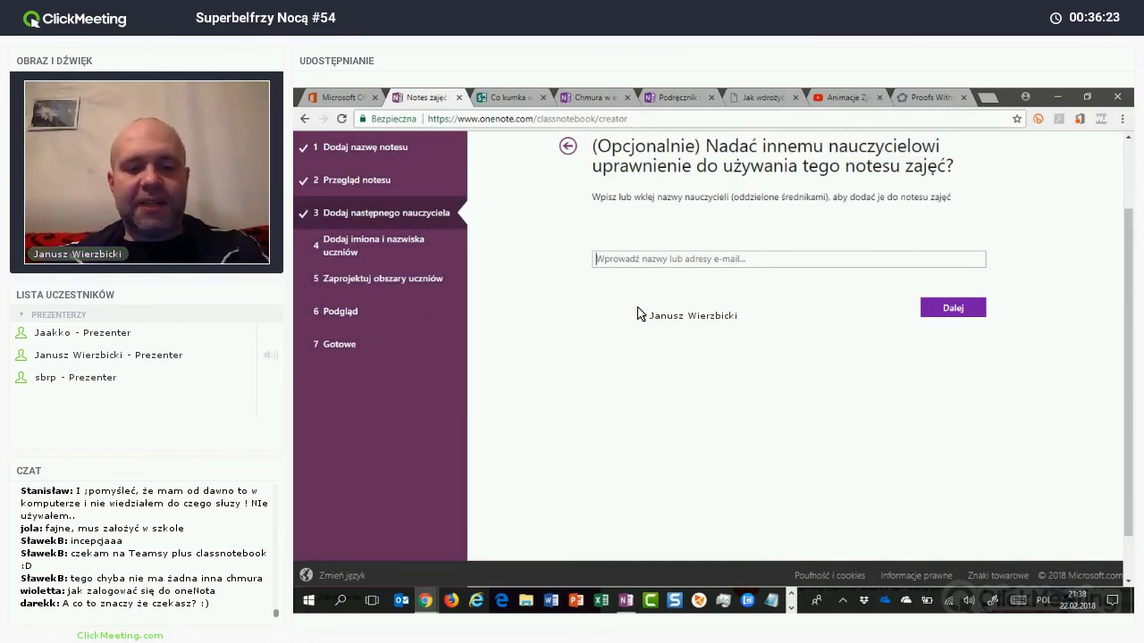
pyautogui.write('Gr')
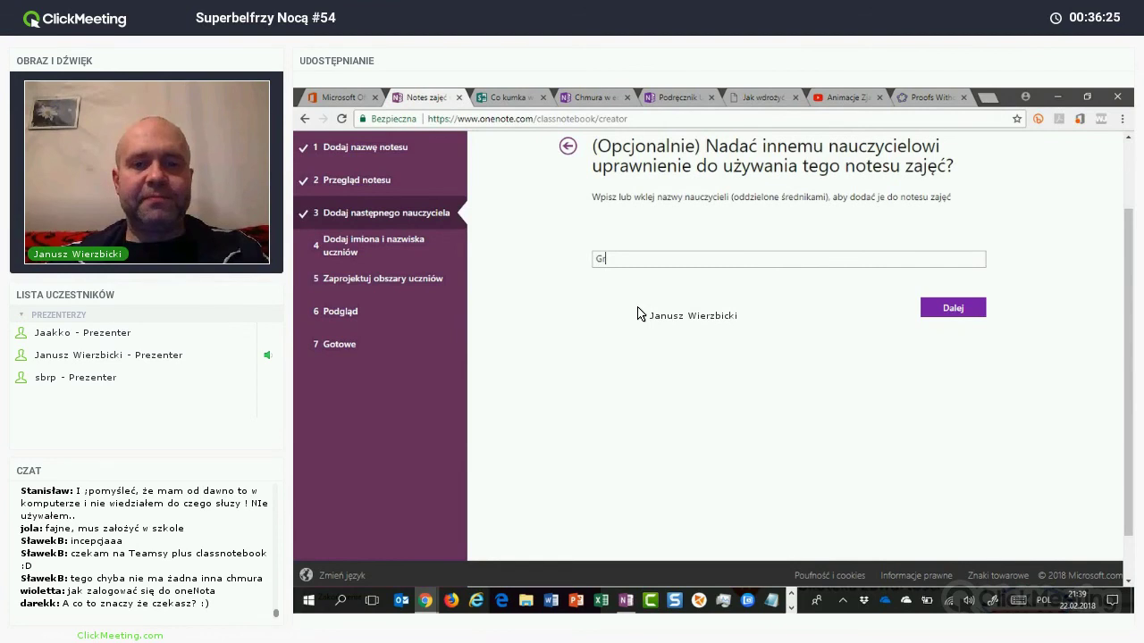
pyautogui.write('ześ')
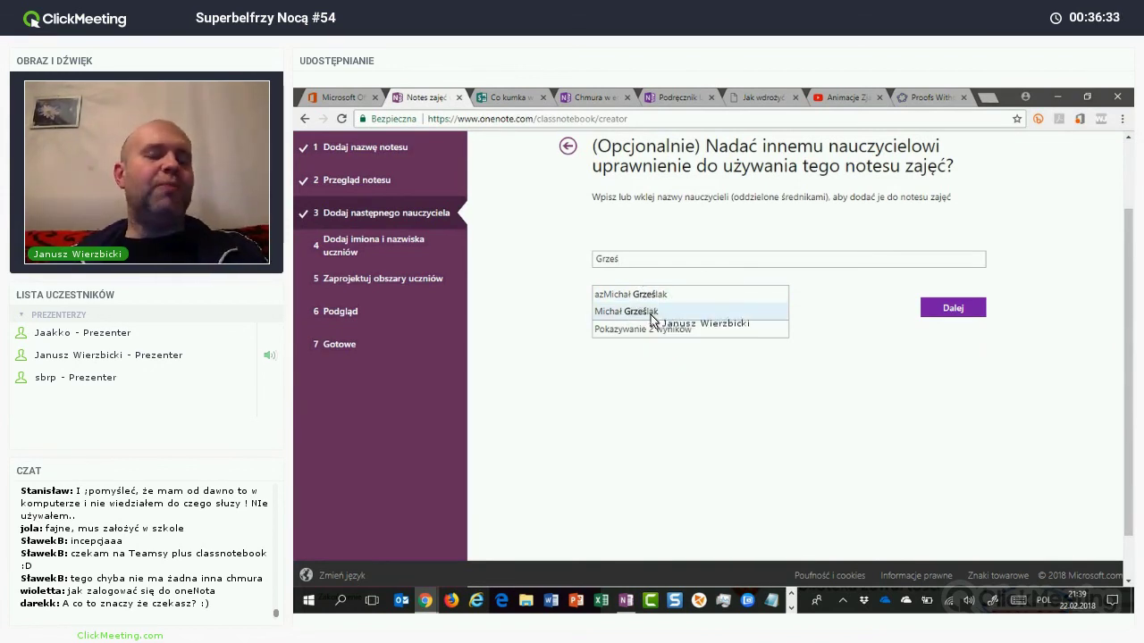
pyautogui.click(649, 313)
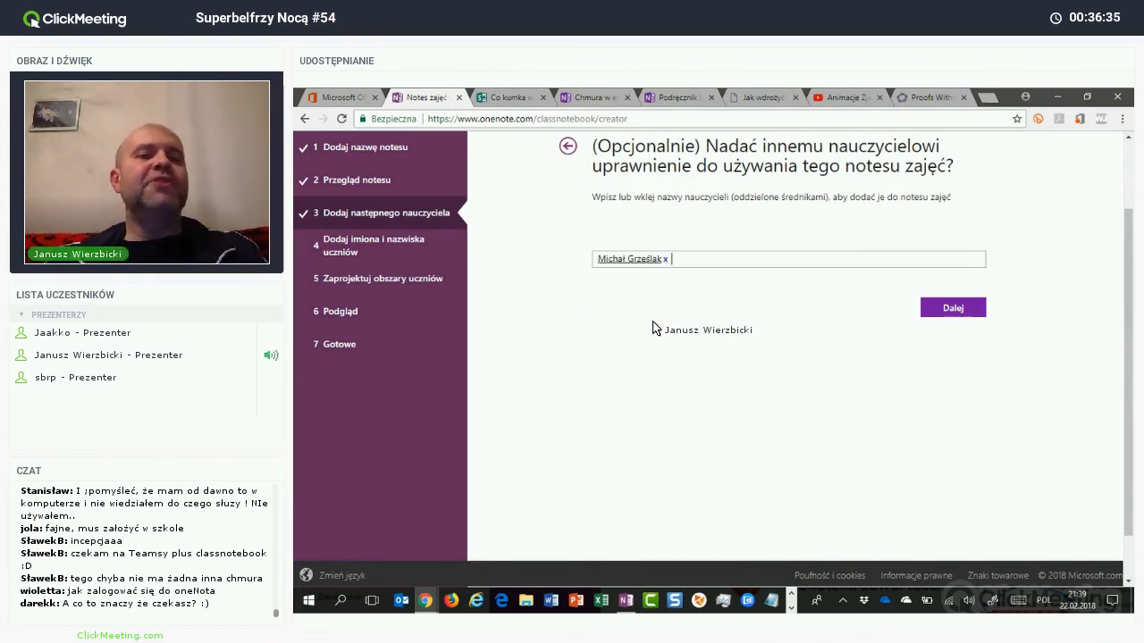
pyautogui.scroll(-1, 652, 329)
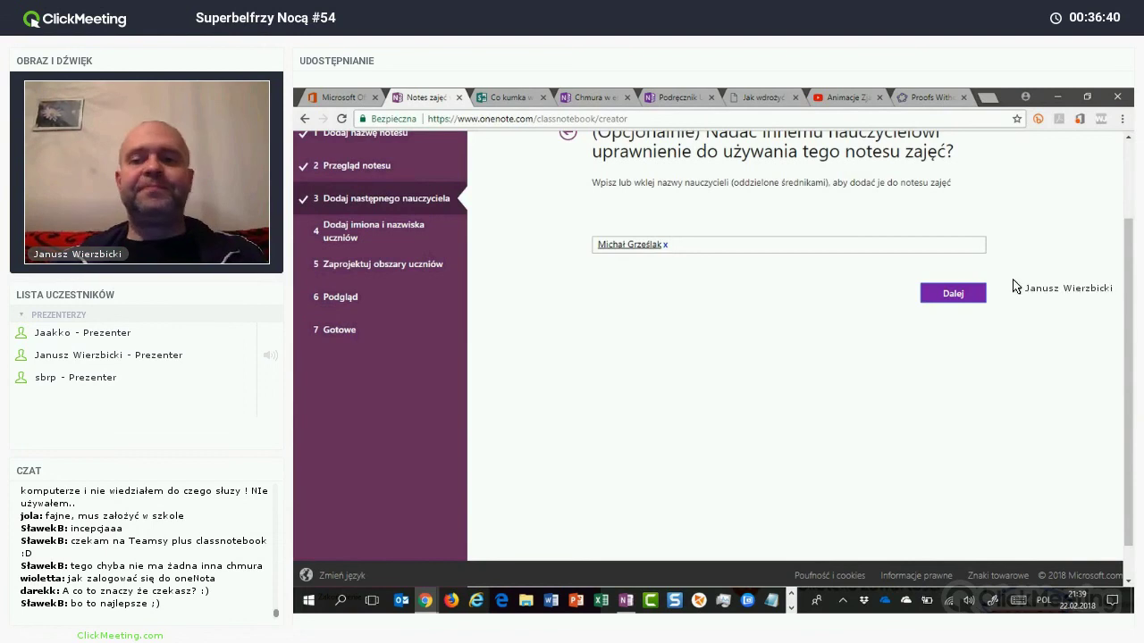
pyautogui.click(949, 296)
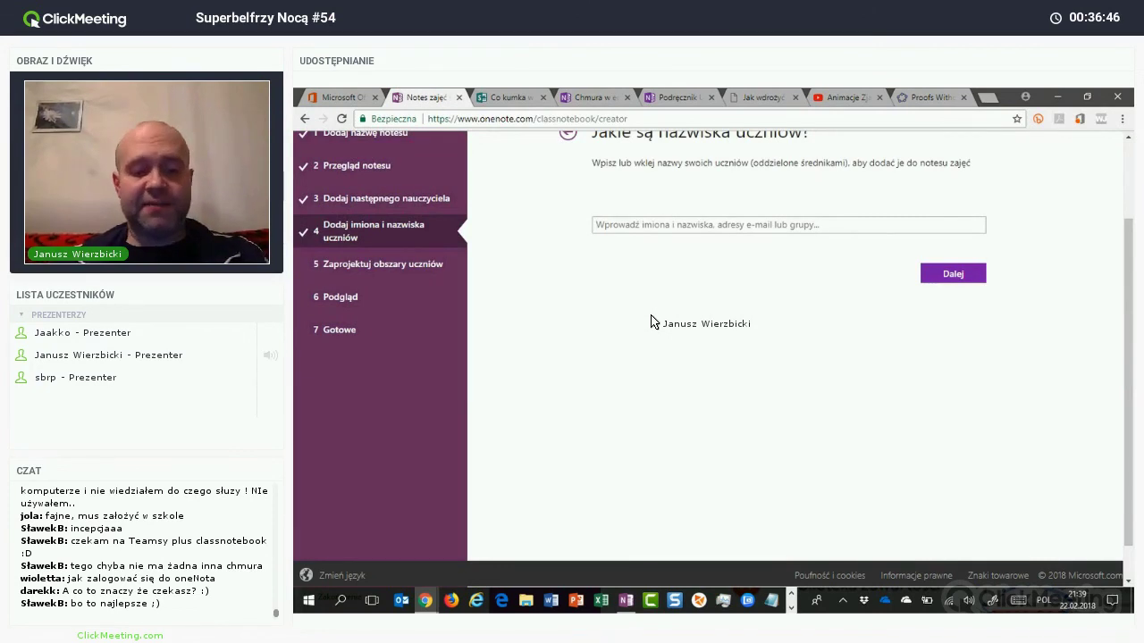
# Step: Add two students to the list by picking each from the name suggestions
pyautogui.write('Żyraf')
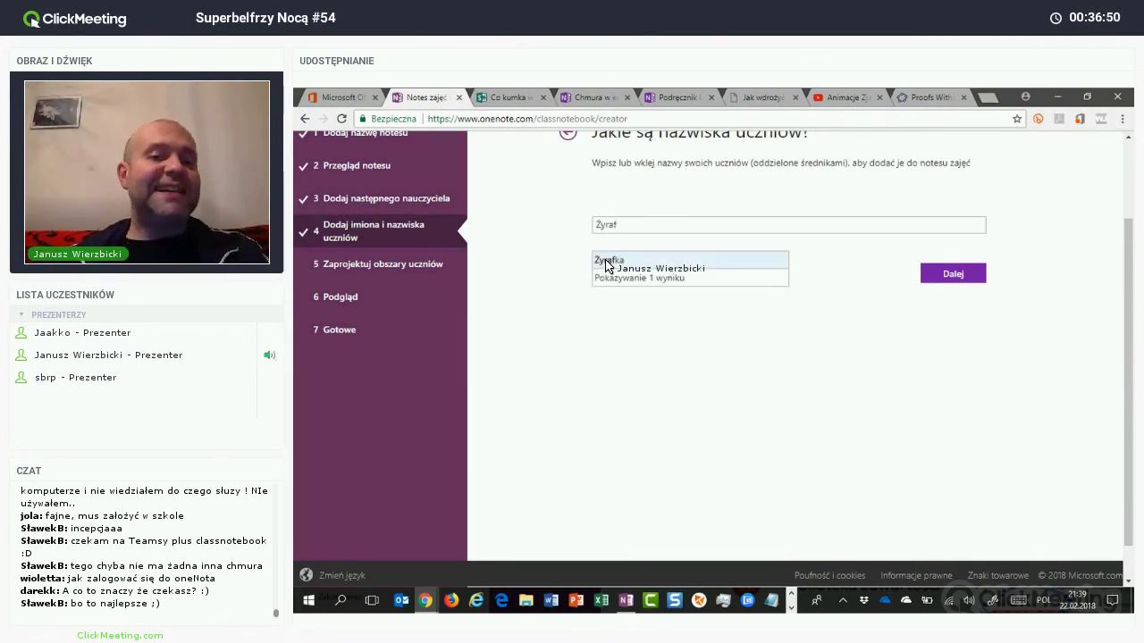
pyautogui.moveTo(606, 266); pyautogui.dragTo(641, 286)
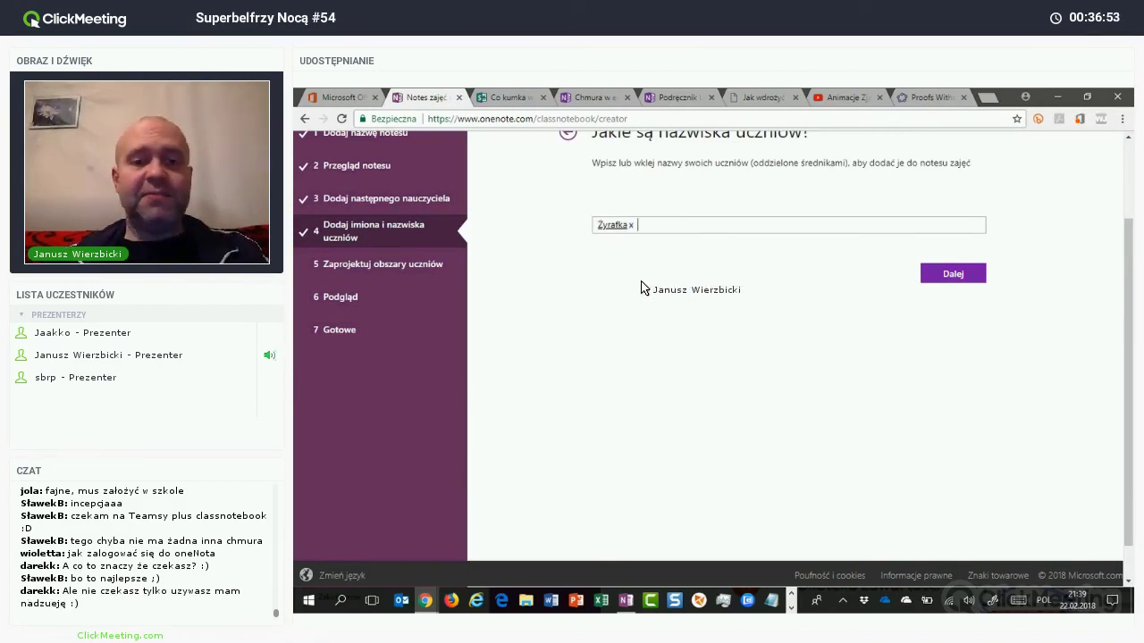
pyautogui.write('Cz')
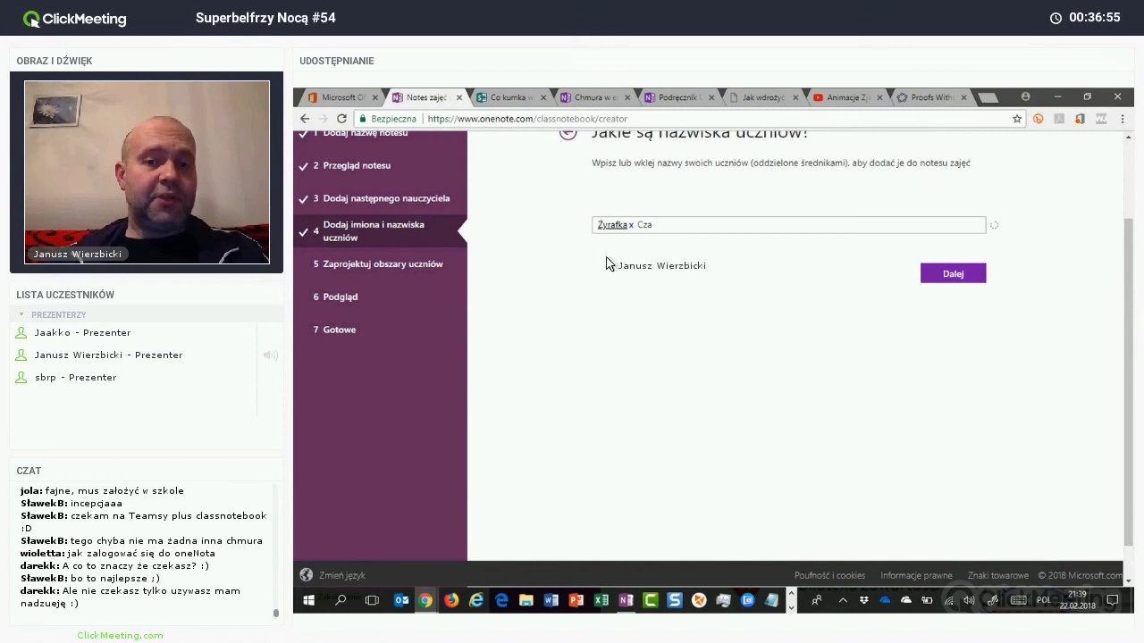
pyautogui.write('a')
pyautogui.click(664, 264)
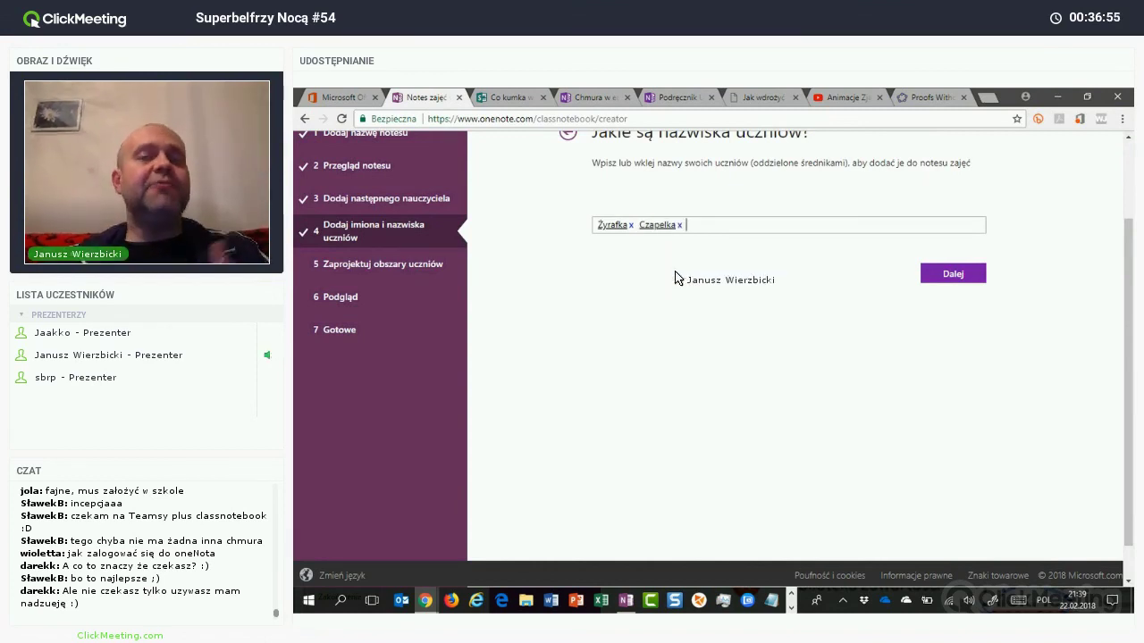
pyautogui.scroll(-1, 674, 278)
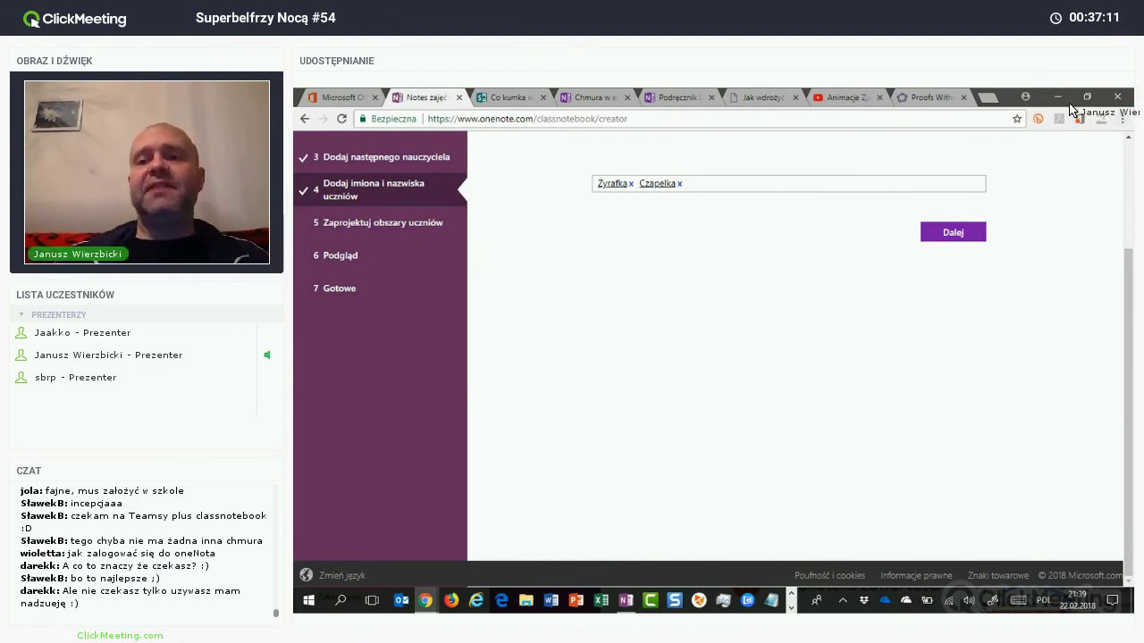
# Step: Minimise all five open windows and move konta20022018.txt higher on the desktop
pyautogui.click(1060, 96)
pyautogui.click(1061, 95)
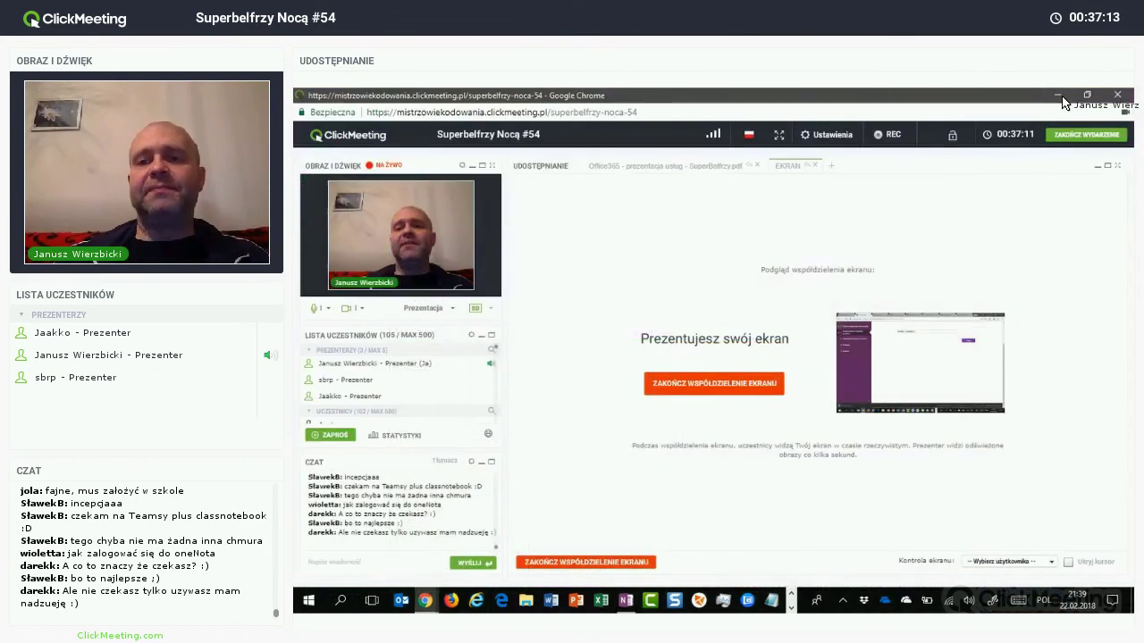
pyautogui.click(1059, 96)
pyautogui.click(1060, 96)
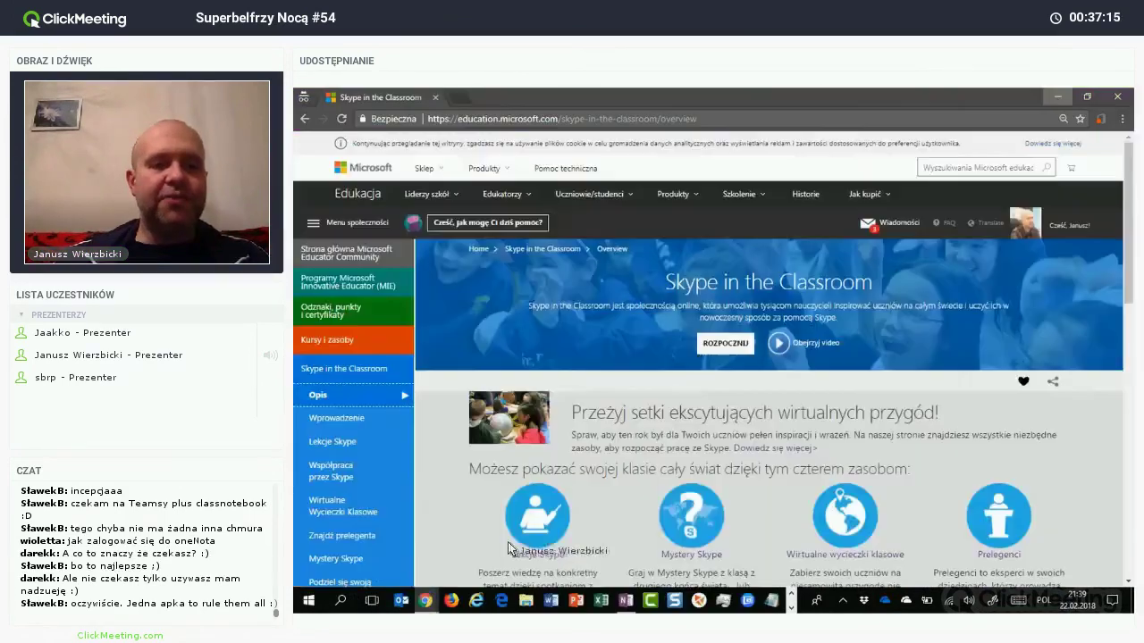
pyautogui.click(1060, 96)
pyautogui.moveTo(483, 523); pyautogui.dragTo(482, 259)
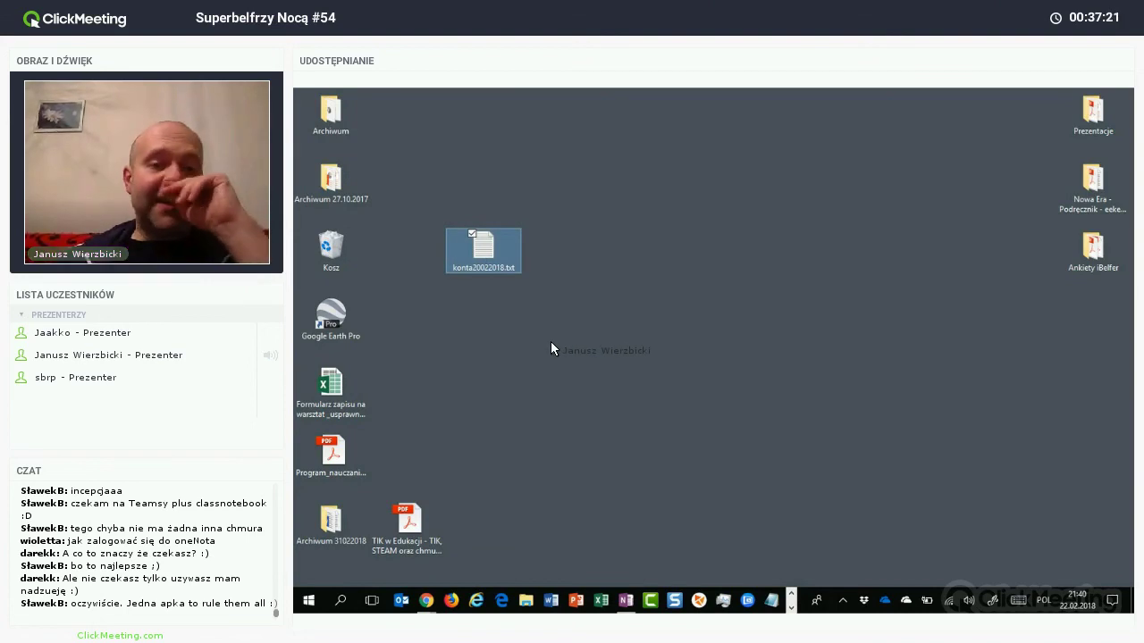
# Step: Open konta20022018.txt full-screen and select all the account addresses in it
pyautogui.press('Return')
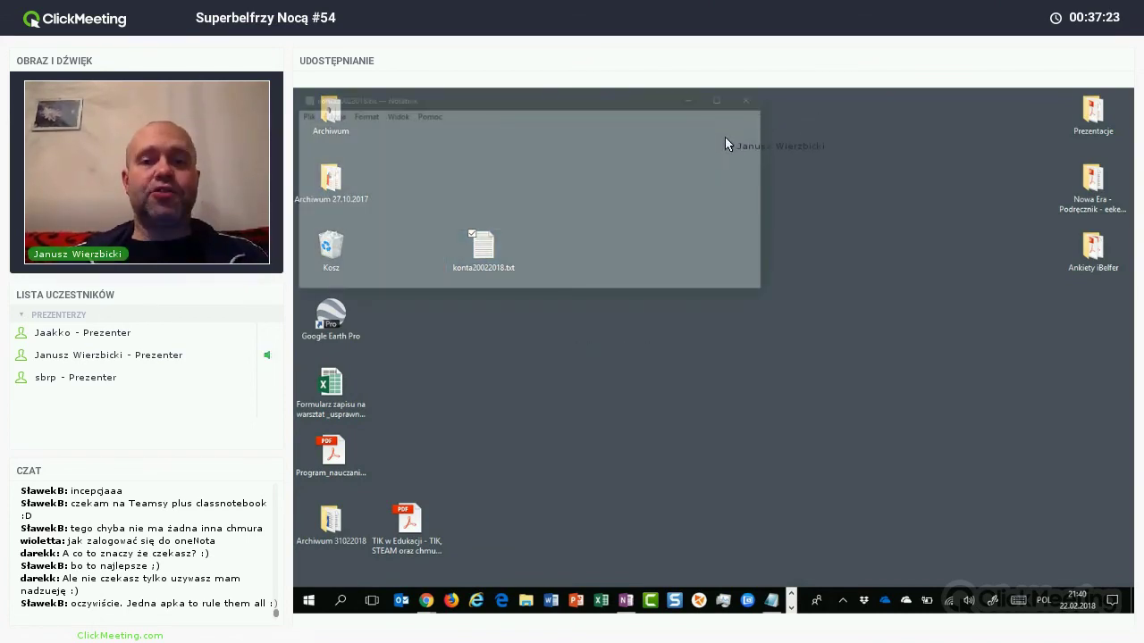
pyautogui.press('super+Up')
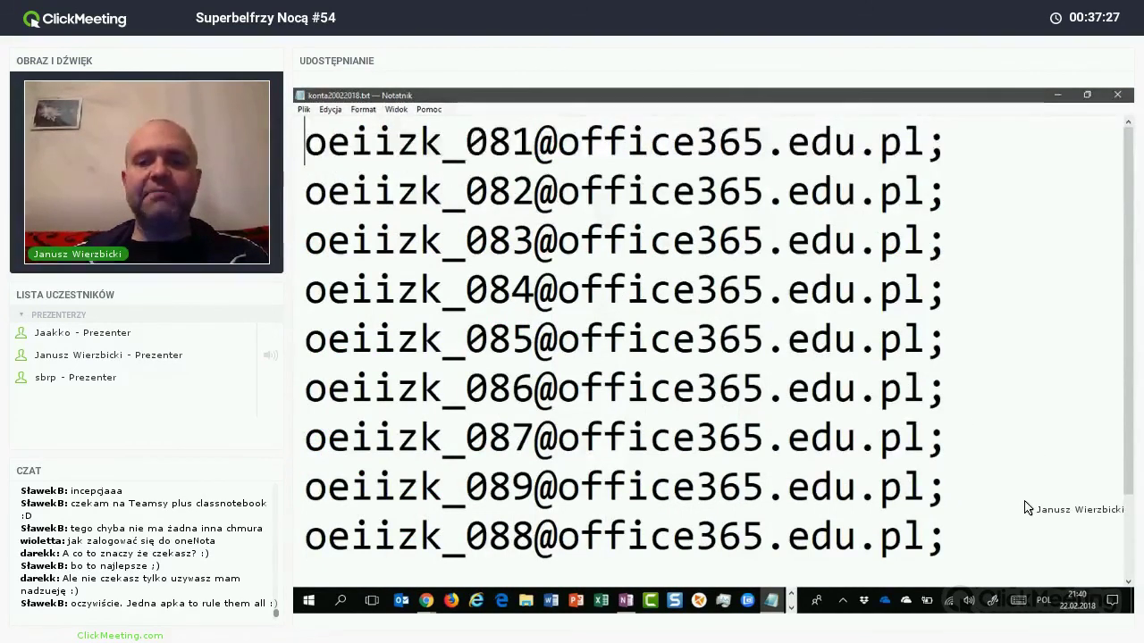
pyautogui.hotkey('ctrl', 'a')
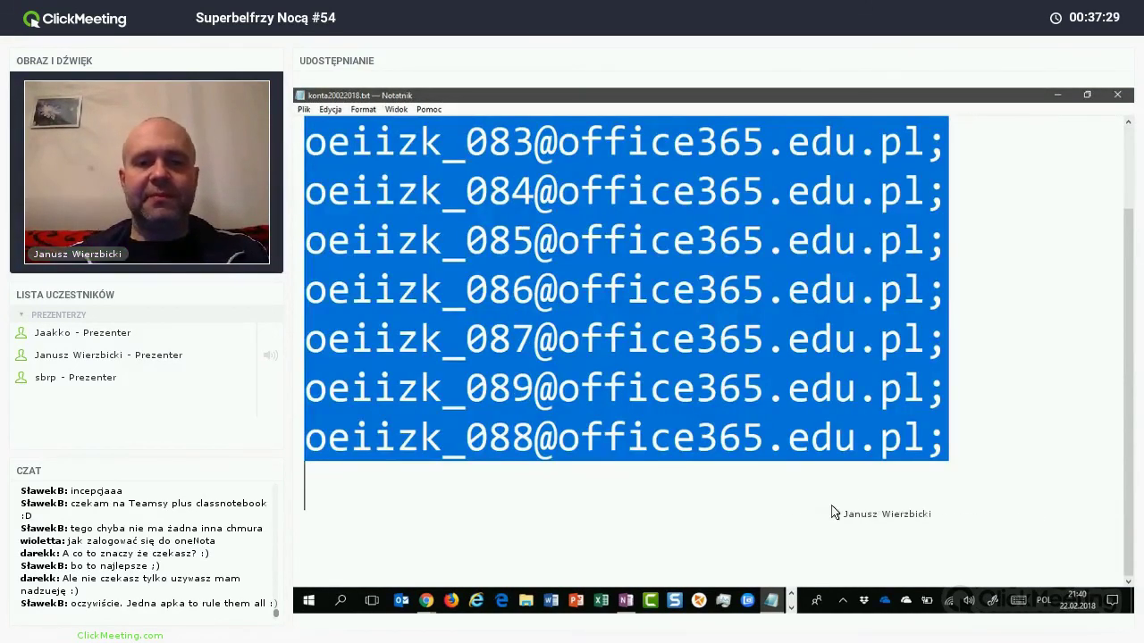
# Step: Paste the remaining student names into the Class Notebook creator's student list
pyautogui.hotkey('alt', 'Tab')
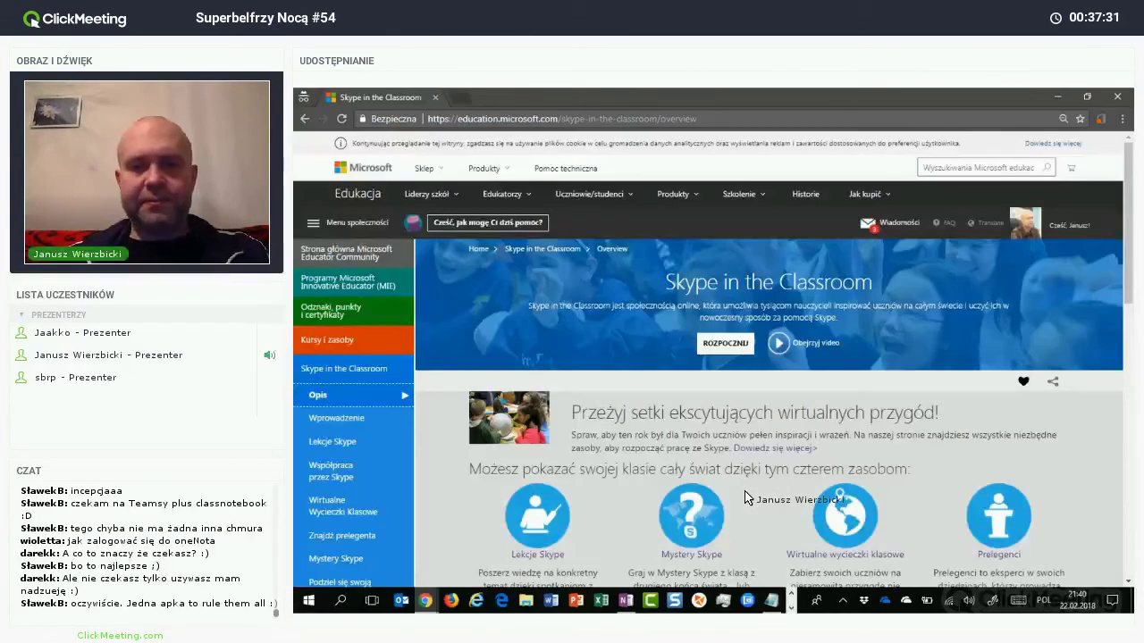
pyautogui.hotkey('alt', 'Tab')
pyautogui.press('Tab')
pyautogui.press('Tab')
pyautogui.press('Tab')
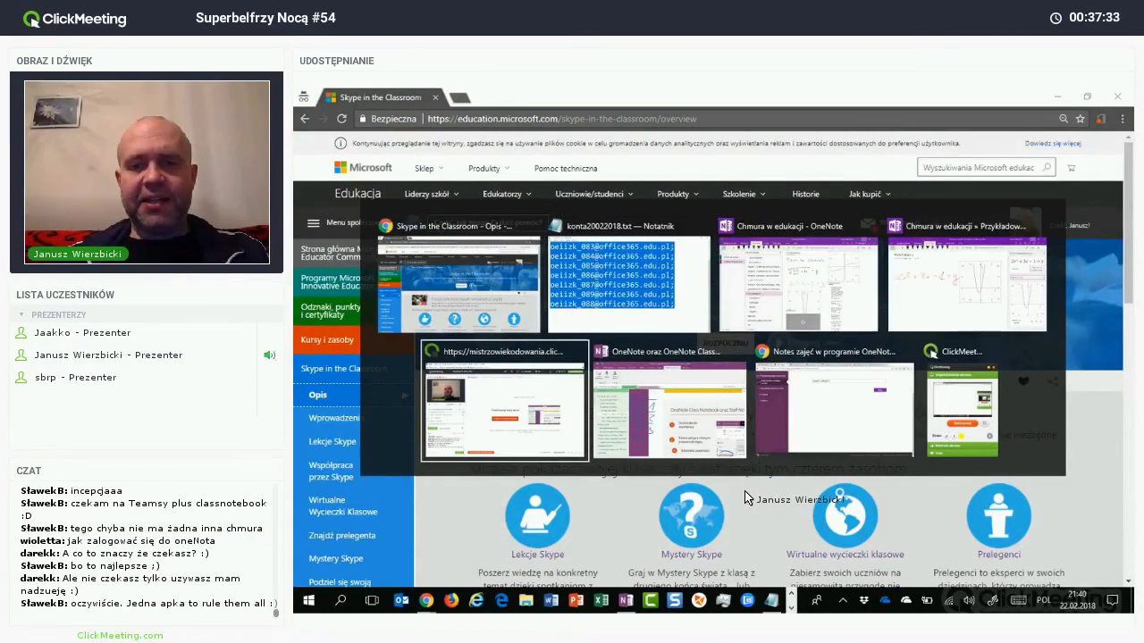
pyautogui.press('Escape')
pyautogui.hotkey('alt', 'Tab')
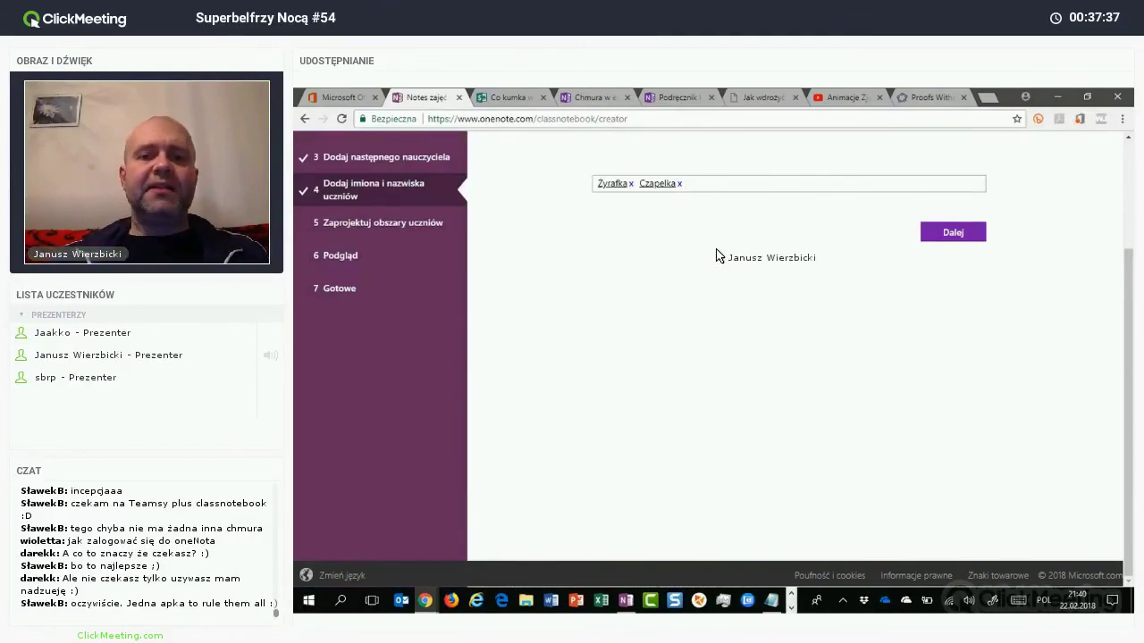
pyautogui.hotkey('ctrl', 'v')
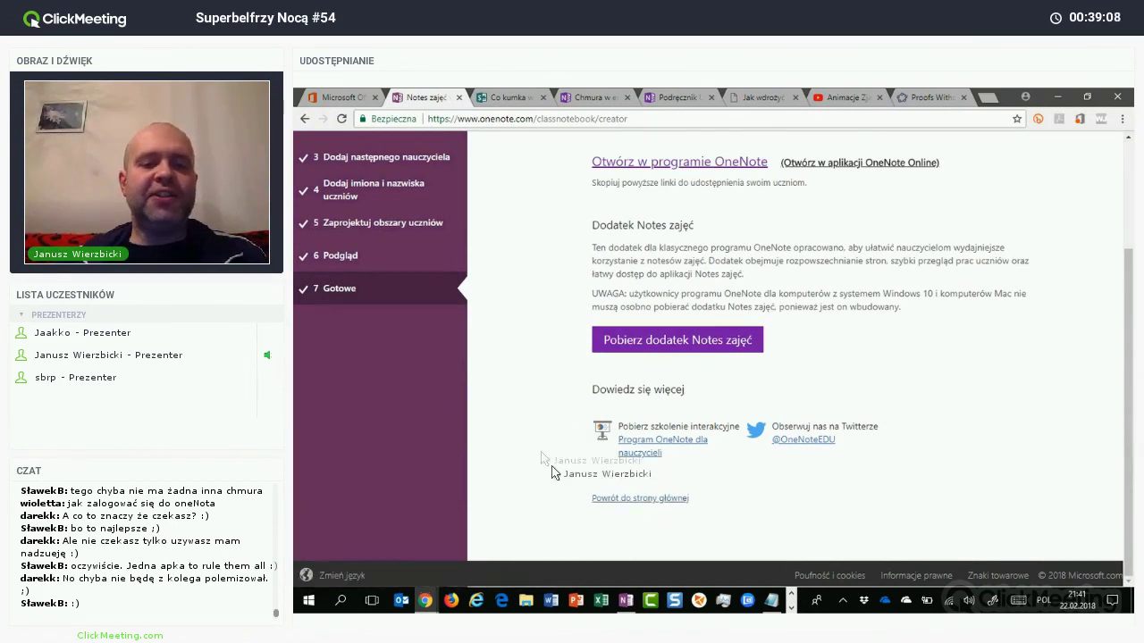
# Step: Go from the Class Notebook start page to notebook management, down to Warsztaty O365, SBNocą
pyautogui.click(639, 498)
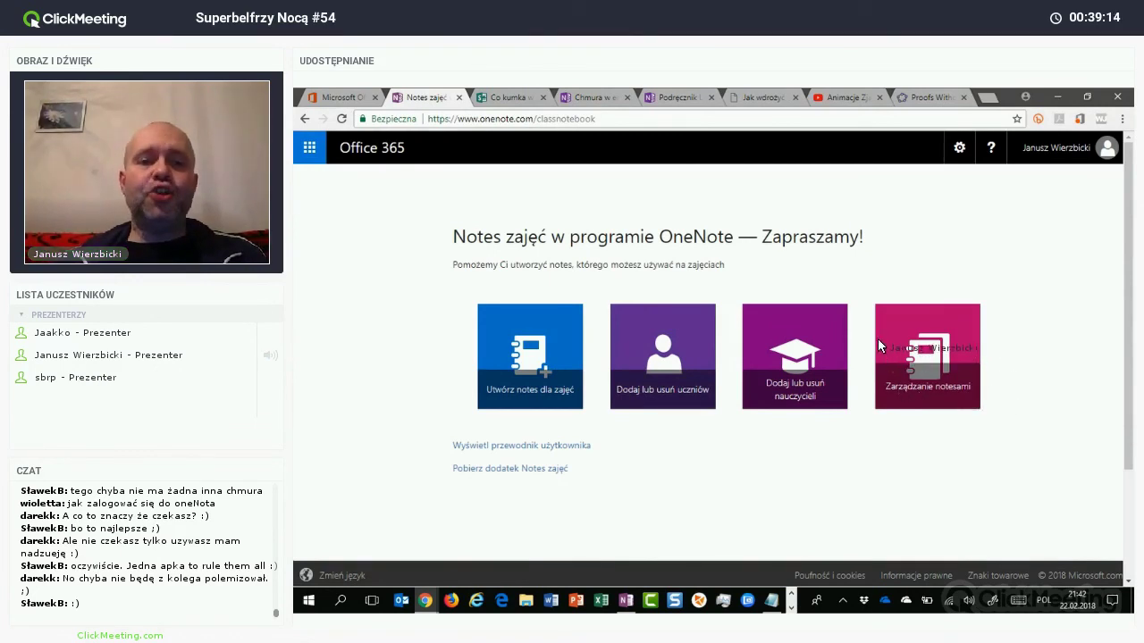
pyautogui.click(878, 340)
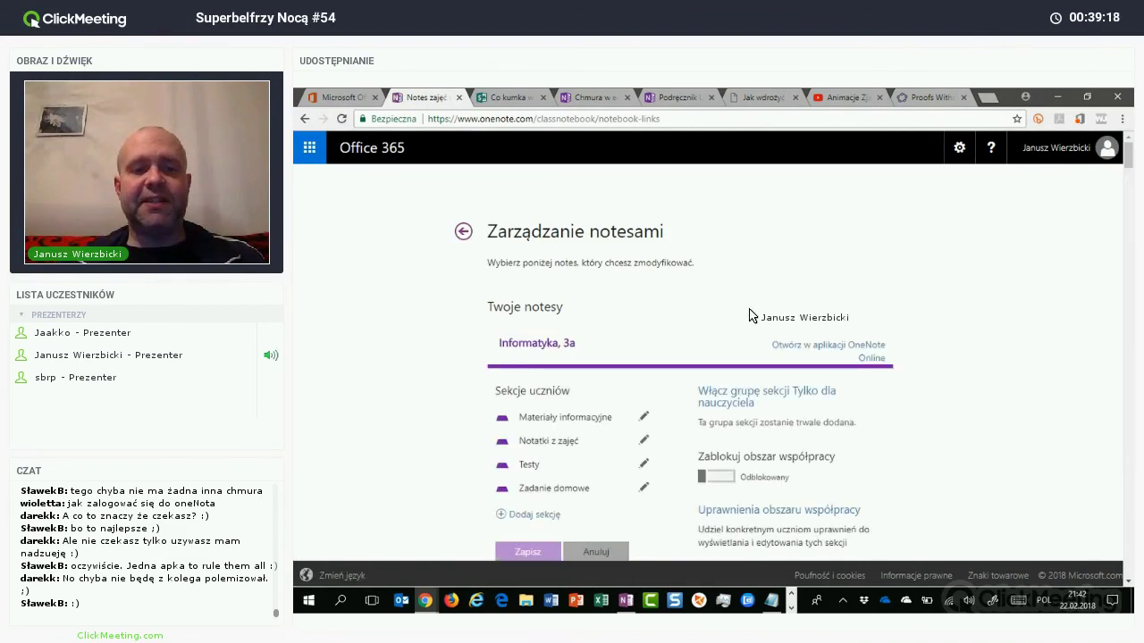
pyautogui.scroll(-6, 749, 315)
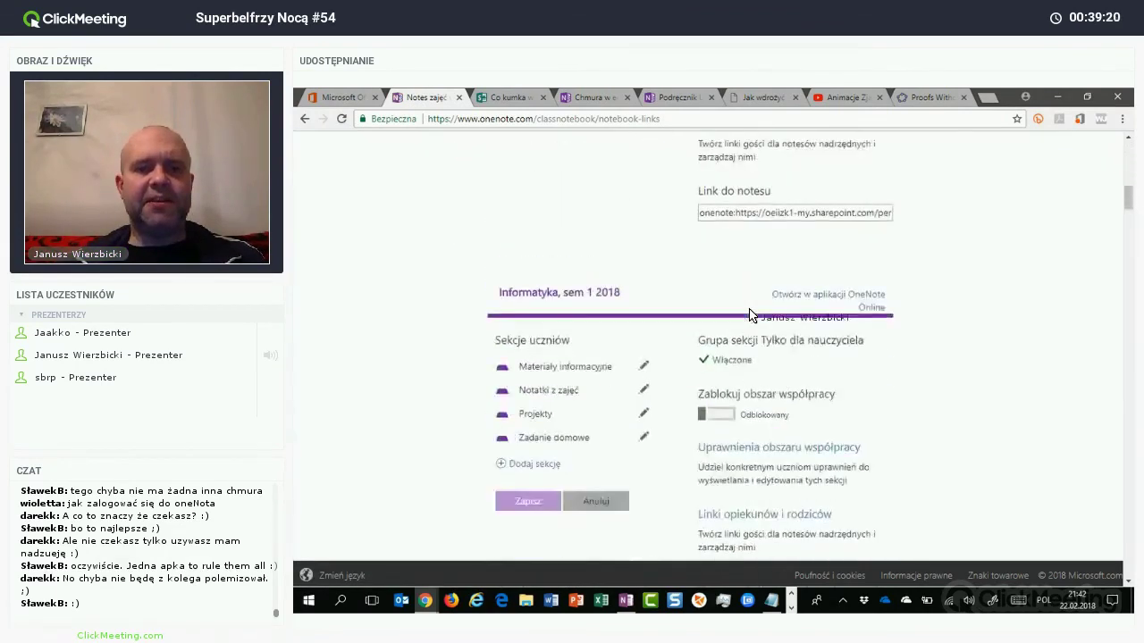
pyautogui.scroll(-13, 749, 315)
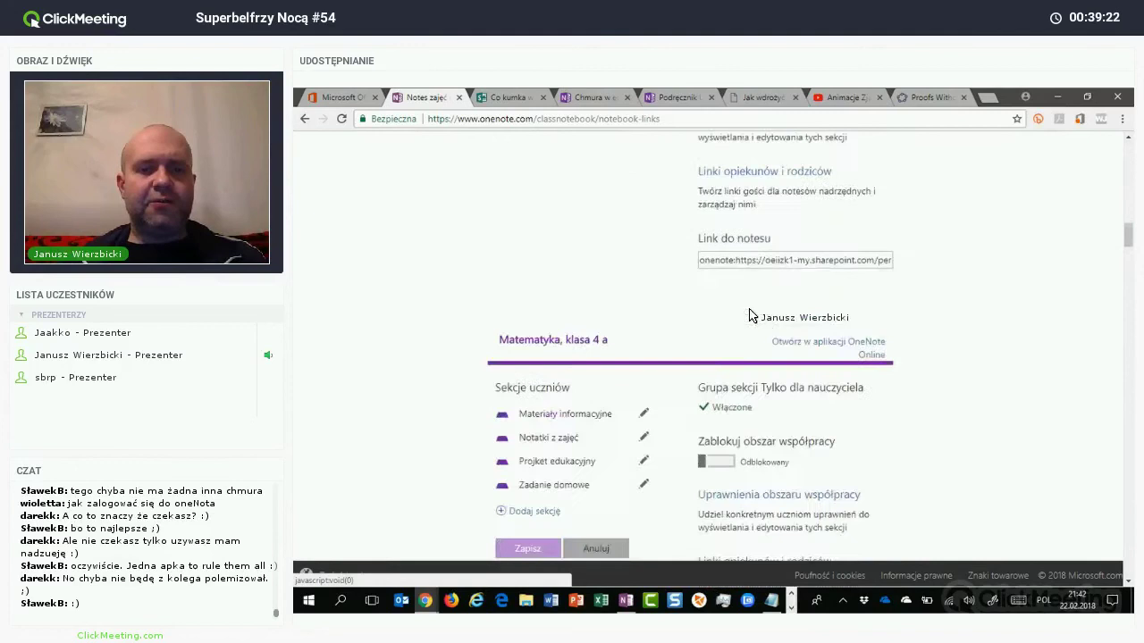
pyautogui.scroll(-5, 749, 316)
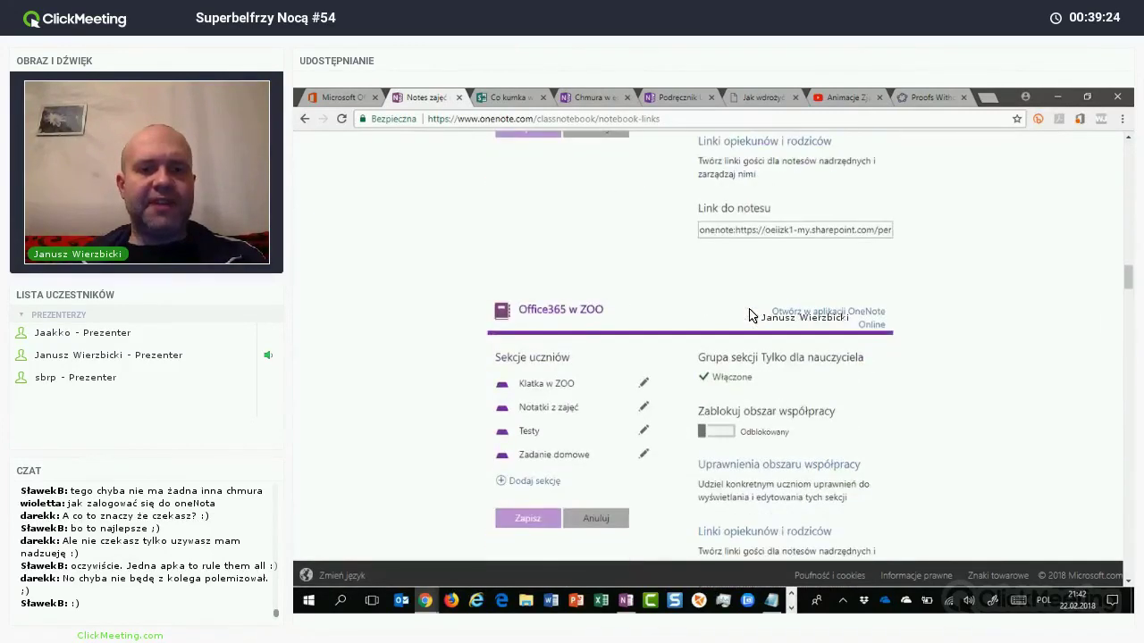
pyautogui.scroll(-8, 748, 315)
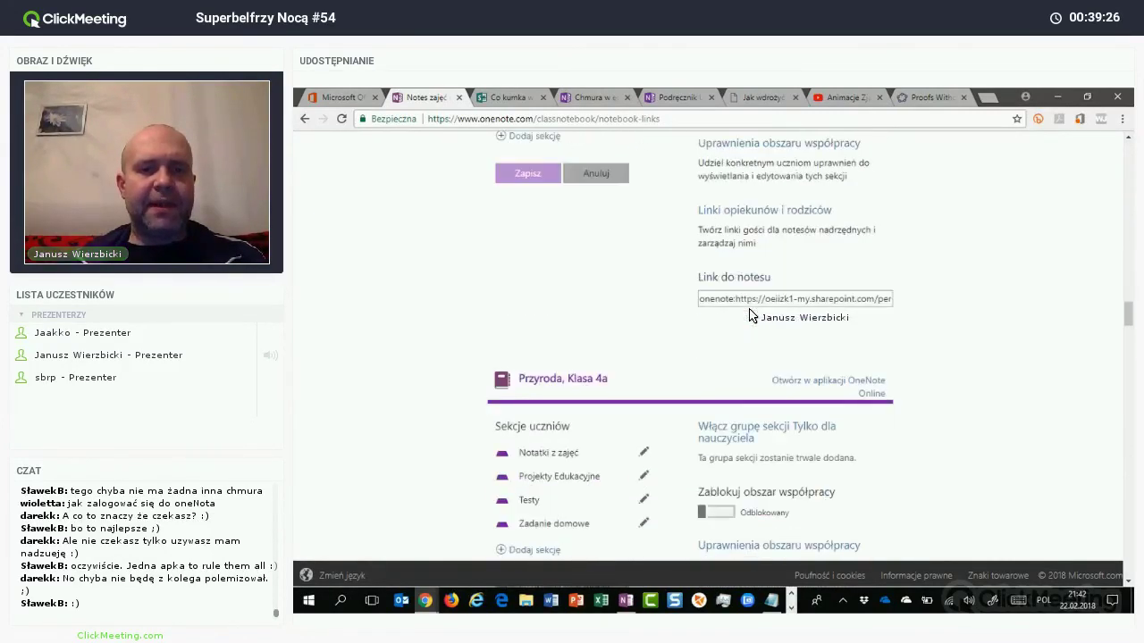
pyautogui.scroll(-8, 749, 316)
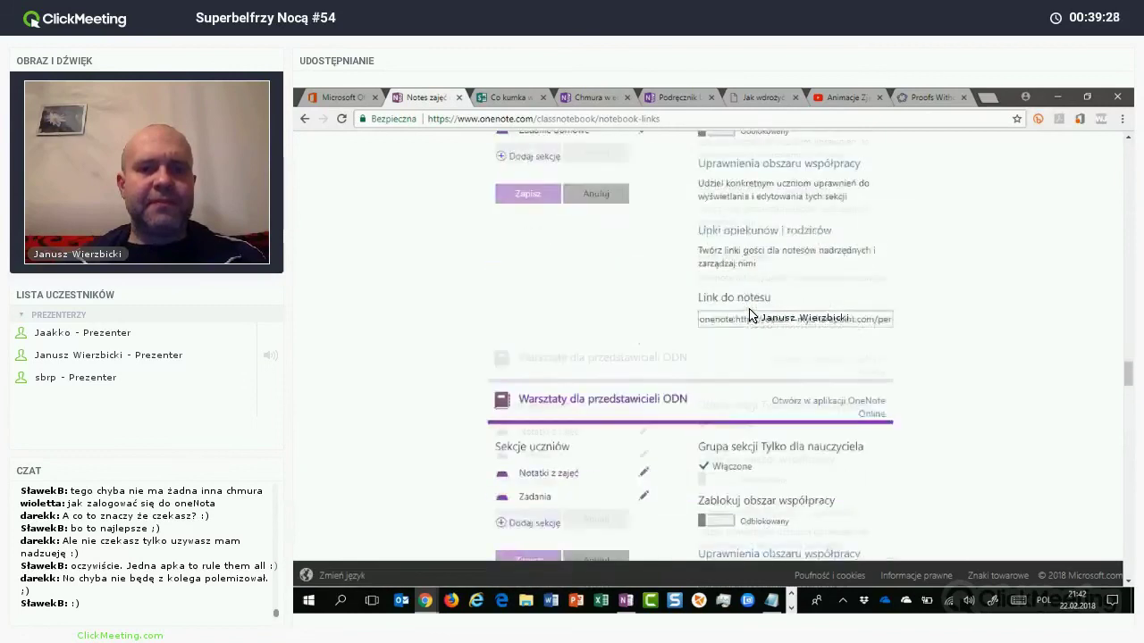
pyautogui.scroll(-8, 749, 315)
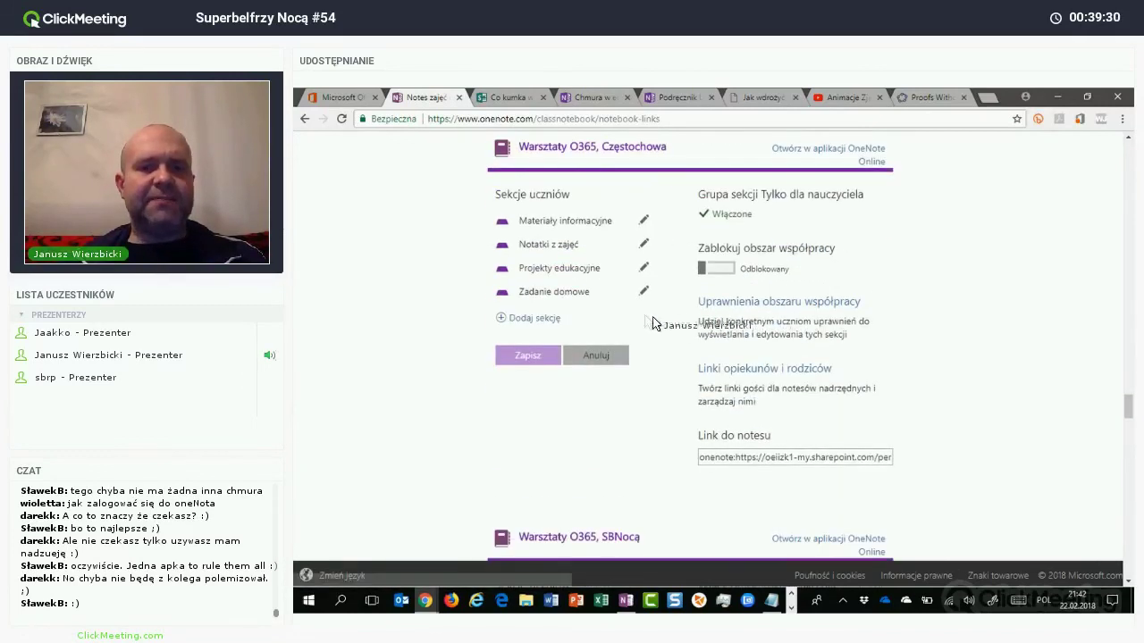
pyautogui.scroll(-3, 699, 335)
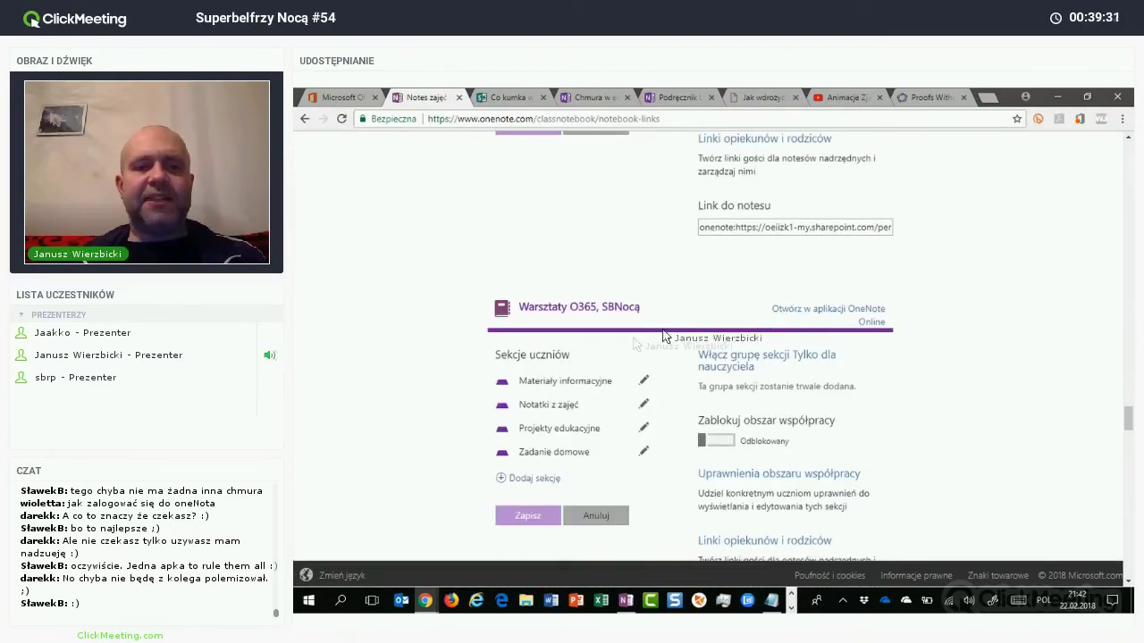
pyautogui.scroll(-1, 566, 333)
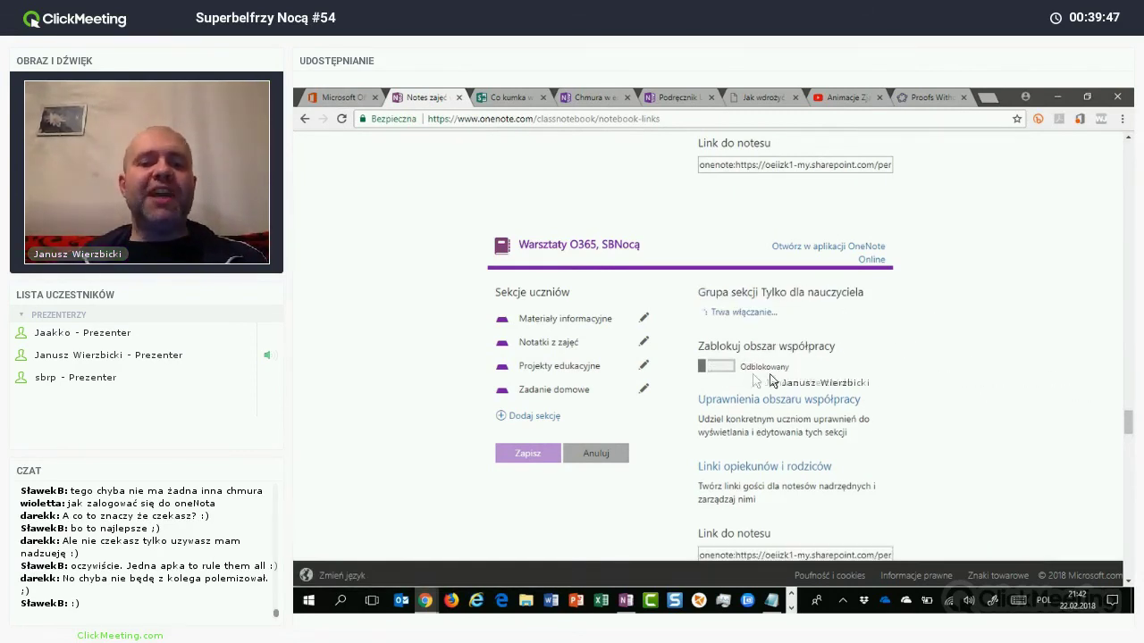
# Step: Lock the notebook's collaboration space
pyautogui.click(718, 366)
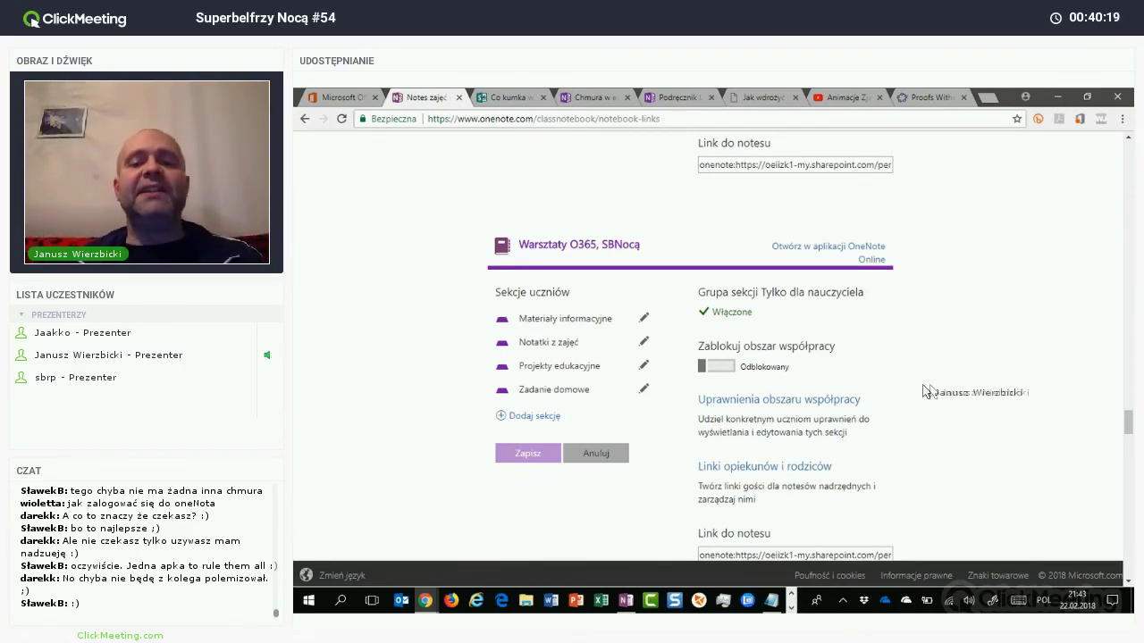
pyautogui.scroll(-3, 954, 385)
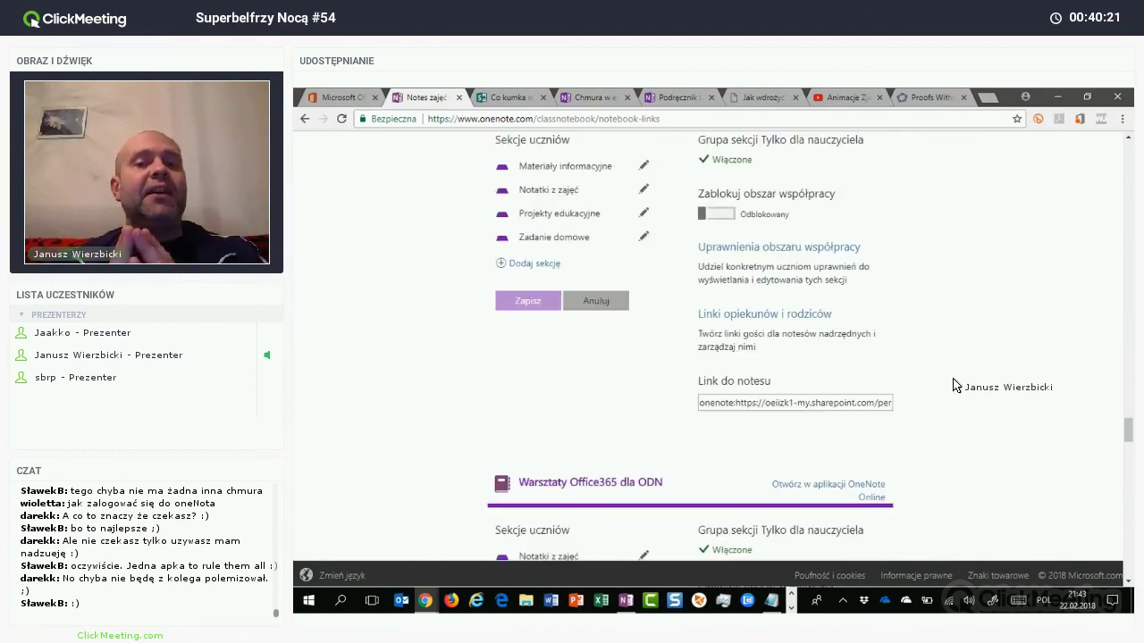
pyautogui.scroll(-1, 954, 385)
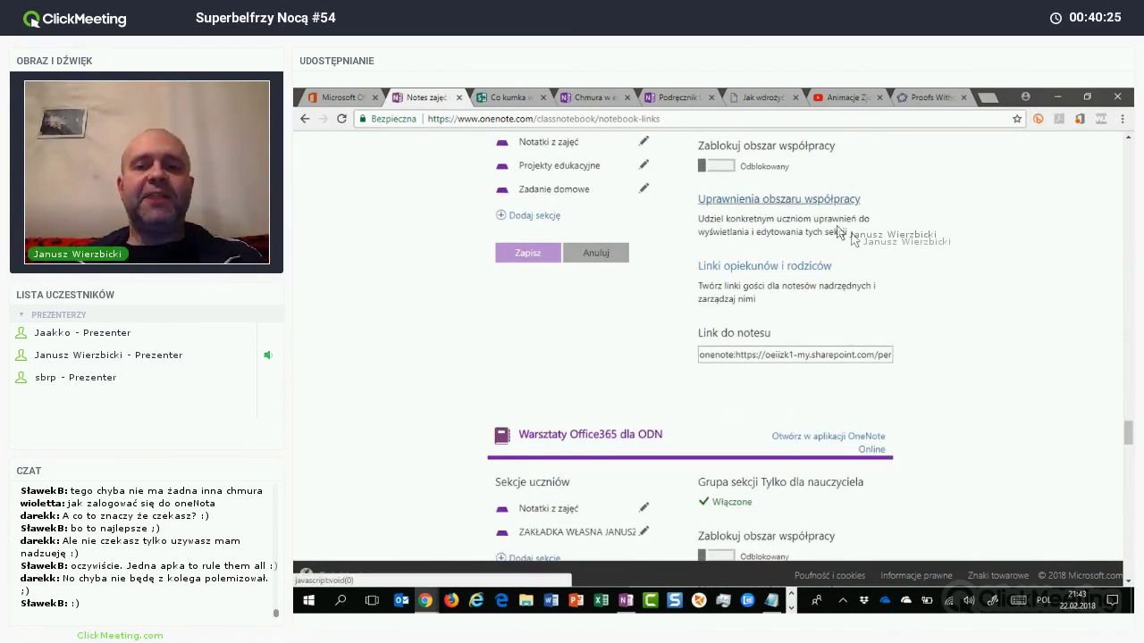
# Step: Add a collaboration-space section Zespół 1 editable by three ticked students, then close permissions
pyautogui.click(800, 201)
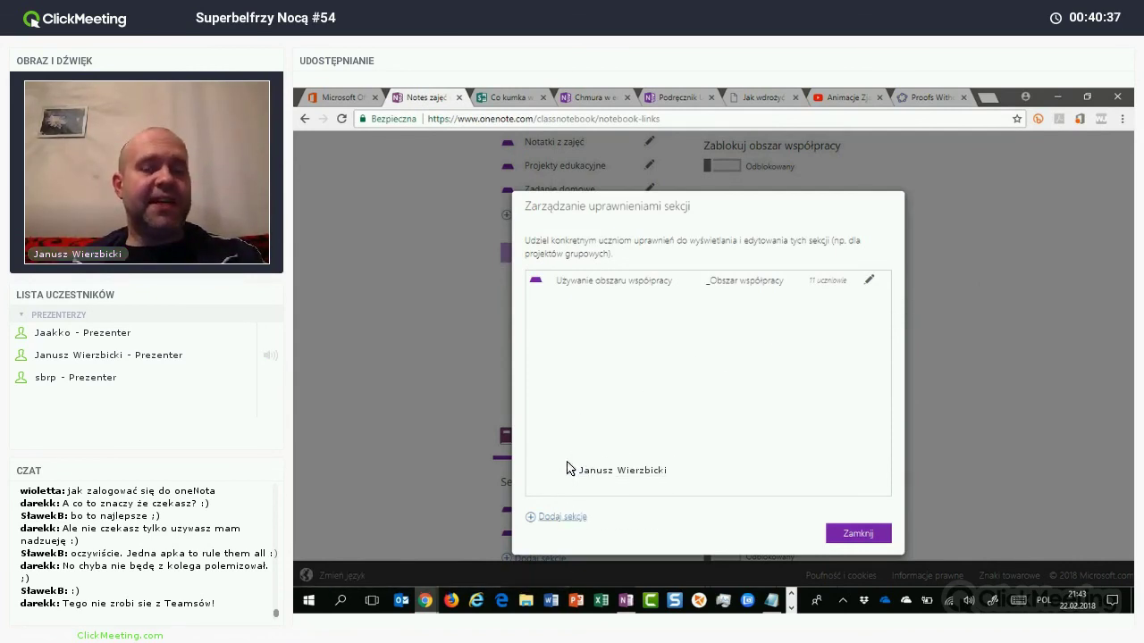
pyautogui.click(563, 517)
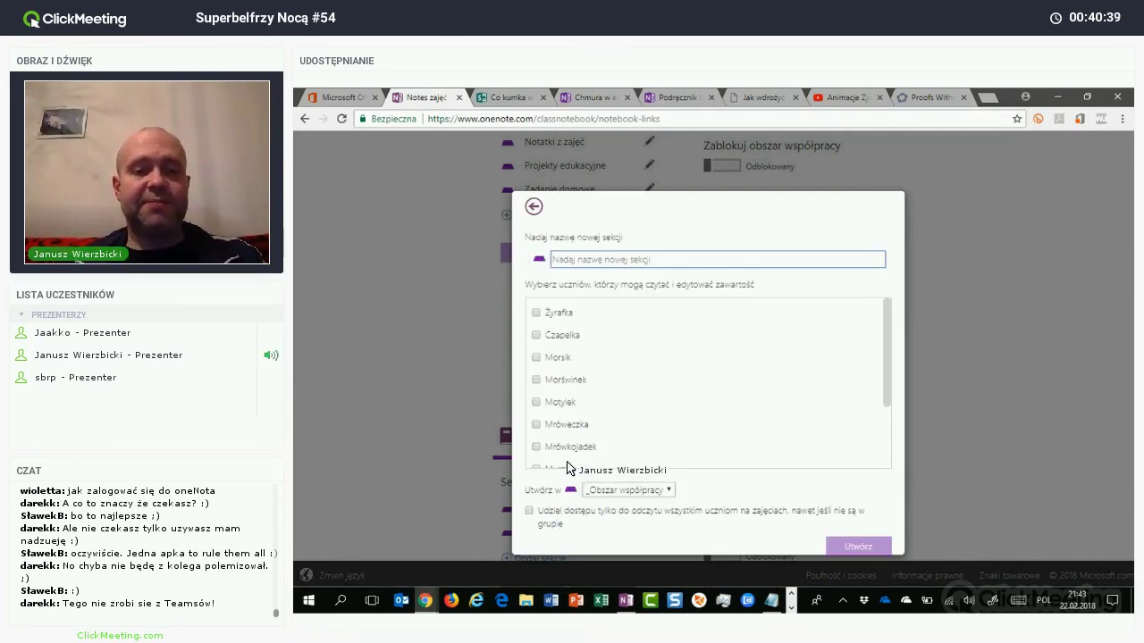
pyautogui.write('Zespół 1')
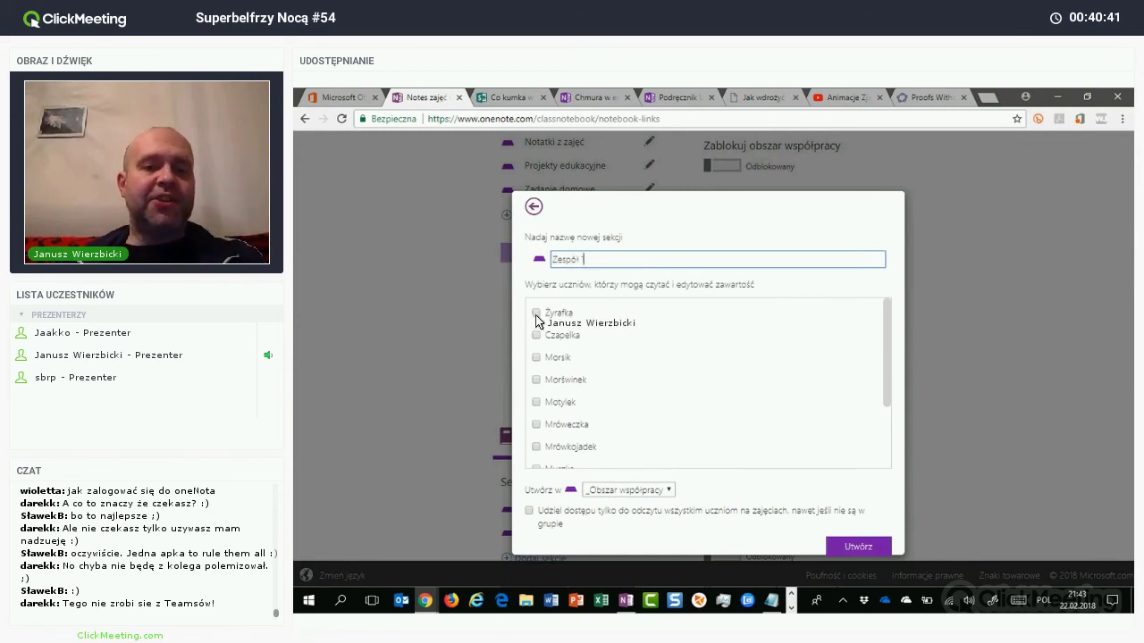
pyautogui.click(537, 313)
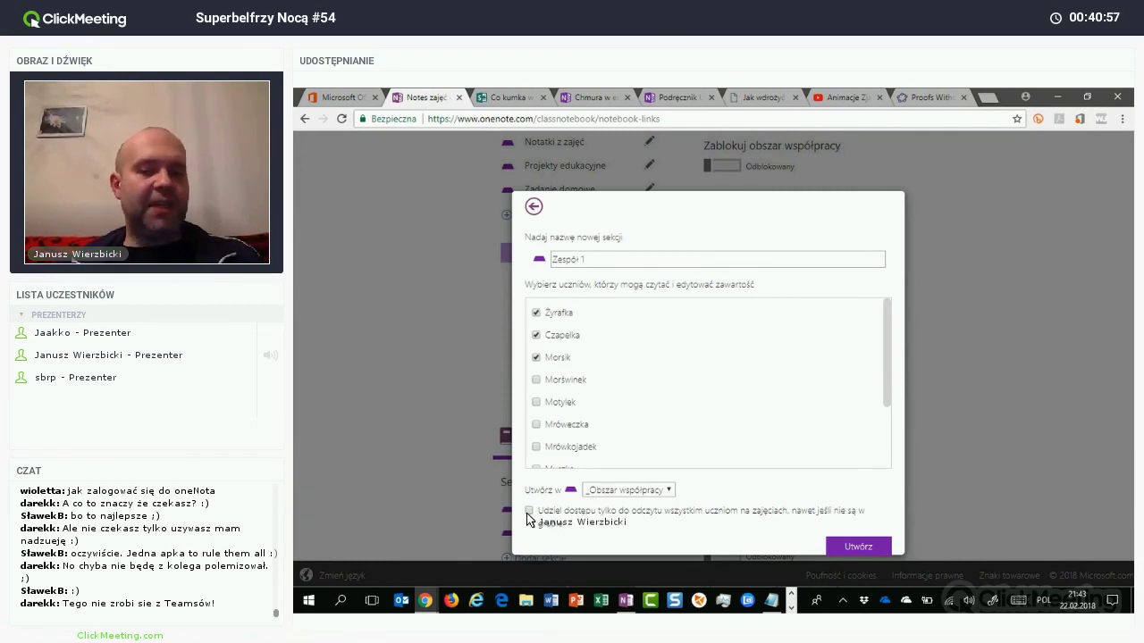
pyautogui.click(856, 551)
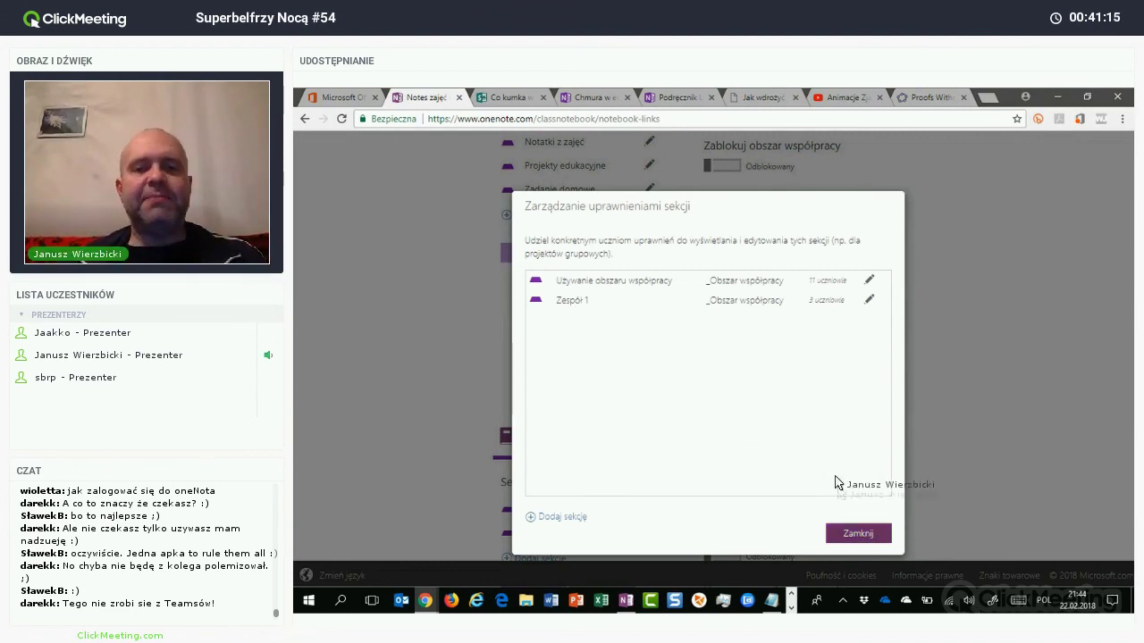
pyautogui.click(971, 362)
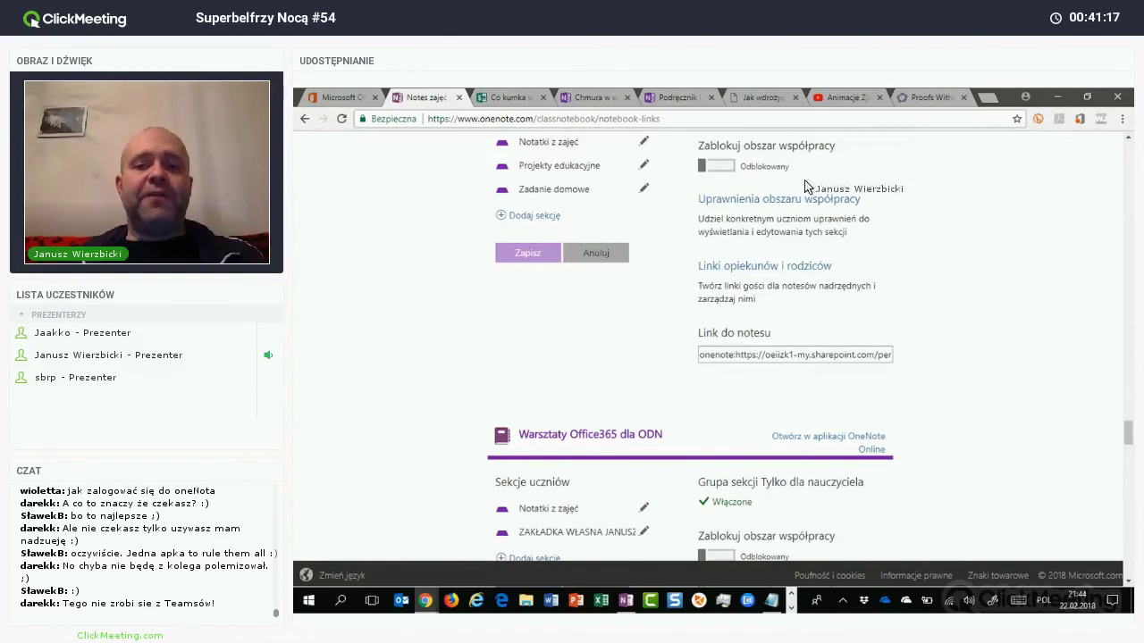
# Step: Open the SBNocą notebook in OneNote Online
pyautogui.scroll(3, 809, 192)
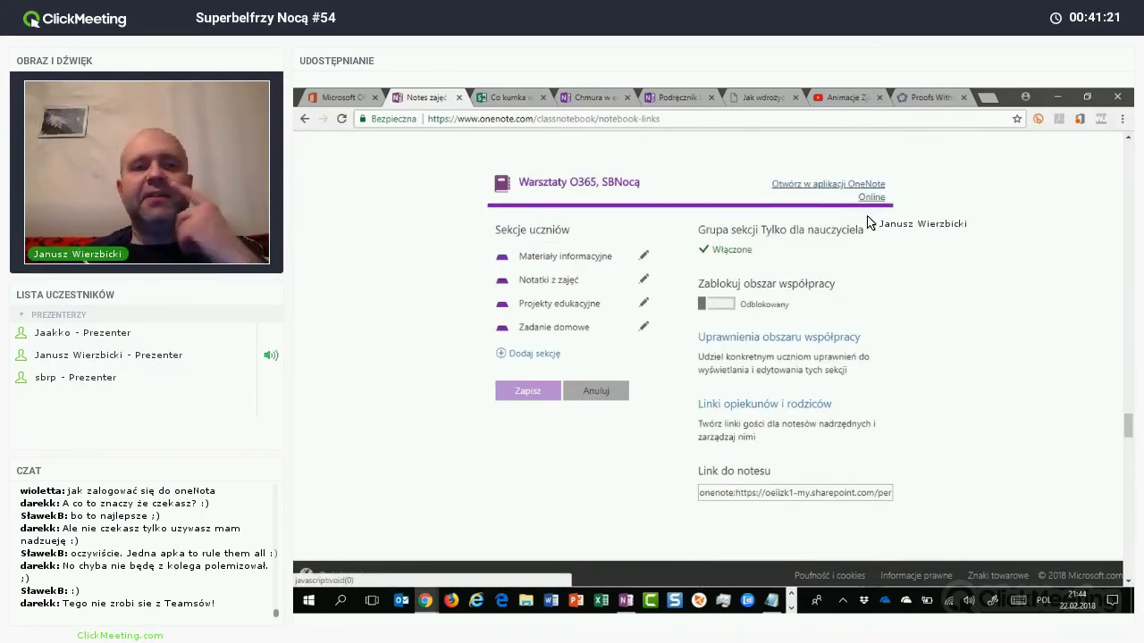
pyautogui.click(863, 198)
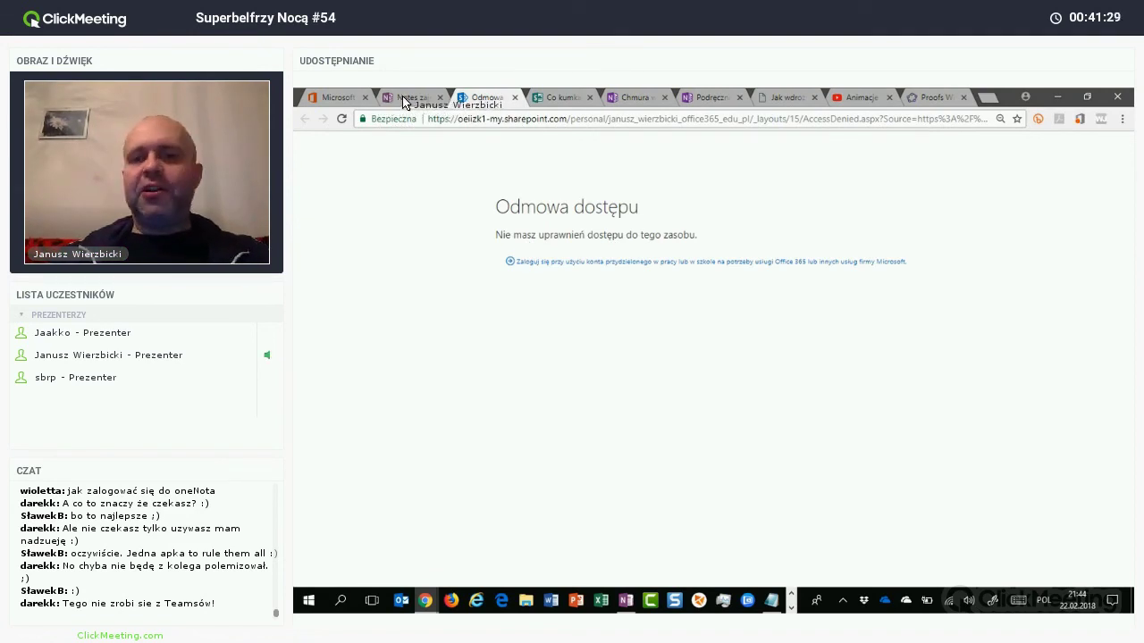
pyautogui.click(355, 101)
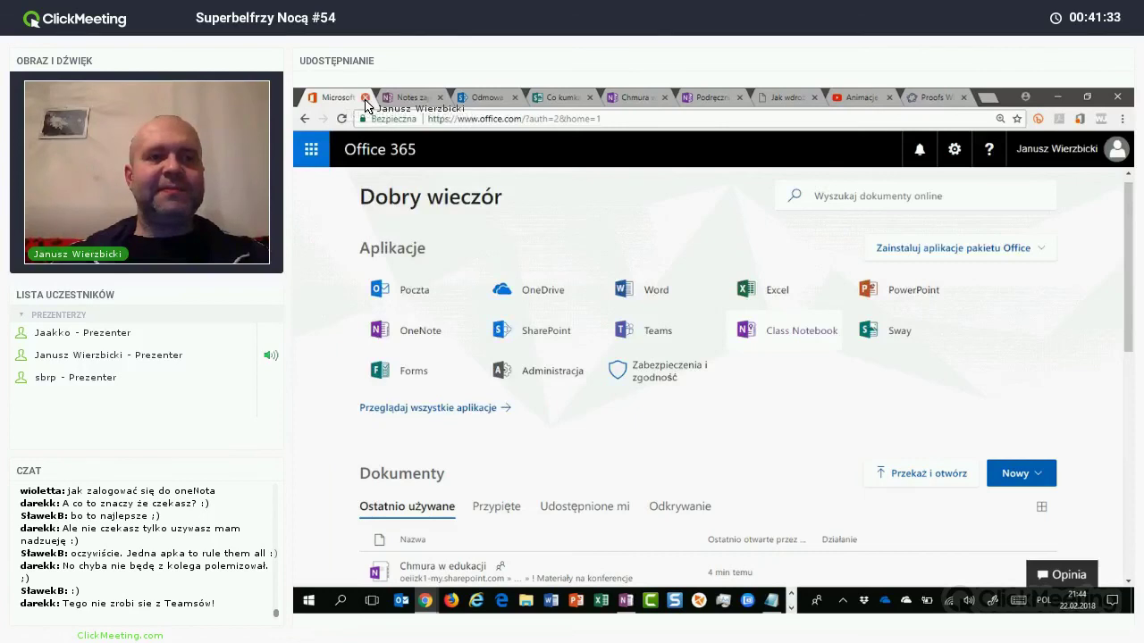
# Step: Close the seven unneeded OneNote and Office 365 browser tabs
pyautogui.click(365, 98)
pyautogui.click(365, 98)
pyautogui.click(365, 97)
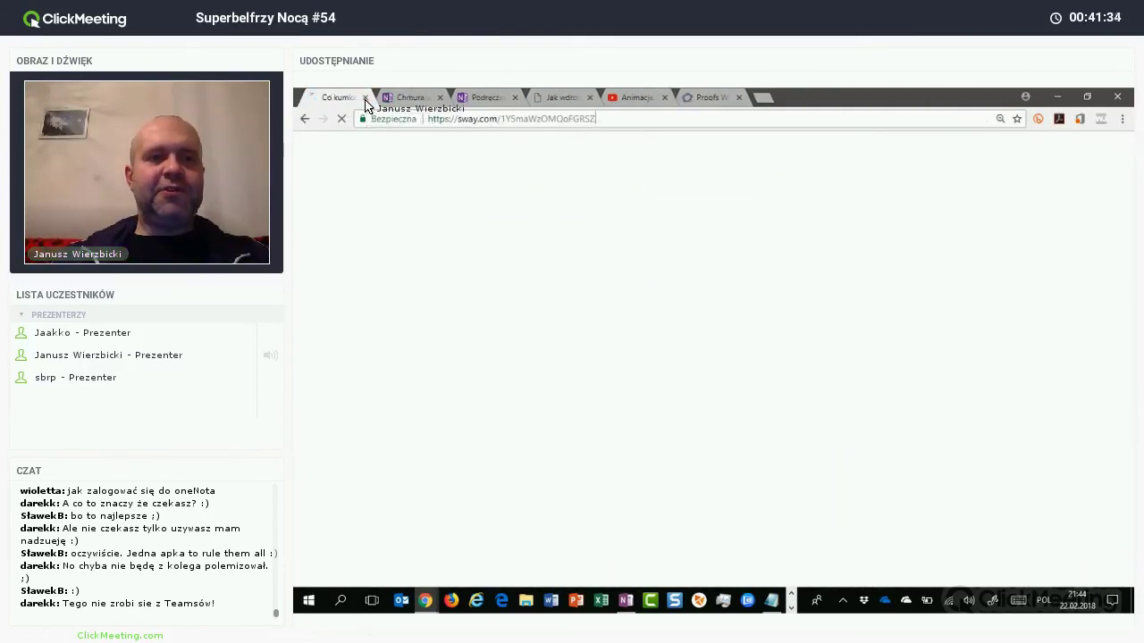
pyautogui.click(365, 97)
pyautogui.click(365, 98)
pyautogui.click(364, 97)
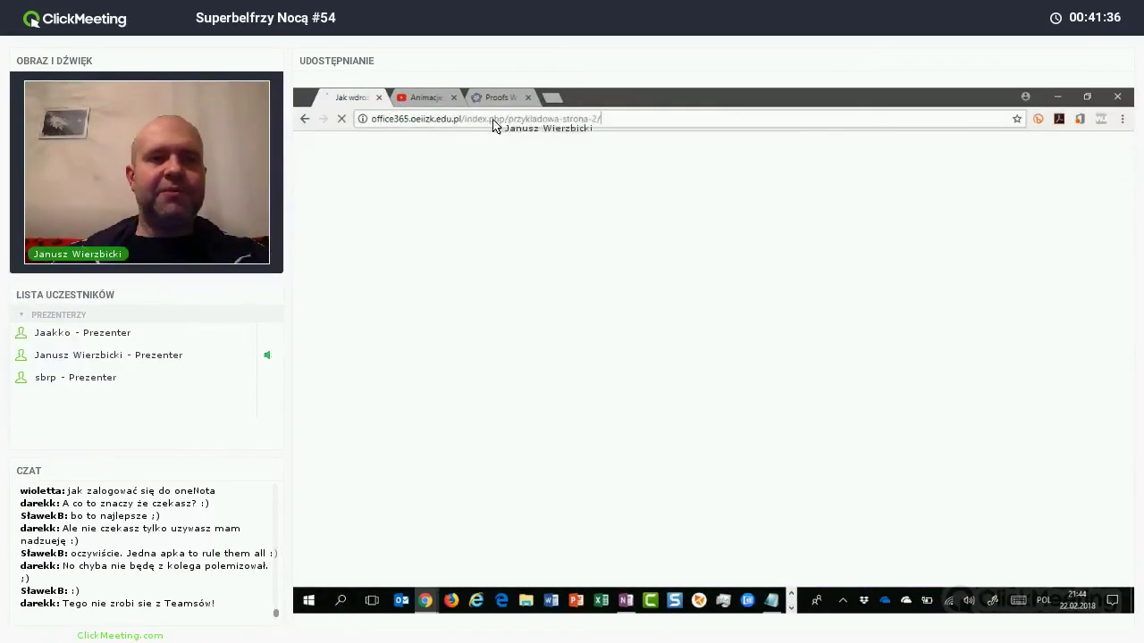
pyautogui.hotkey('ctrl', 'w')
pyautogui.hotkey('ctrl', 'w')
pyautogui.hotkey('ctrl', 'w')
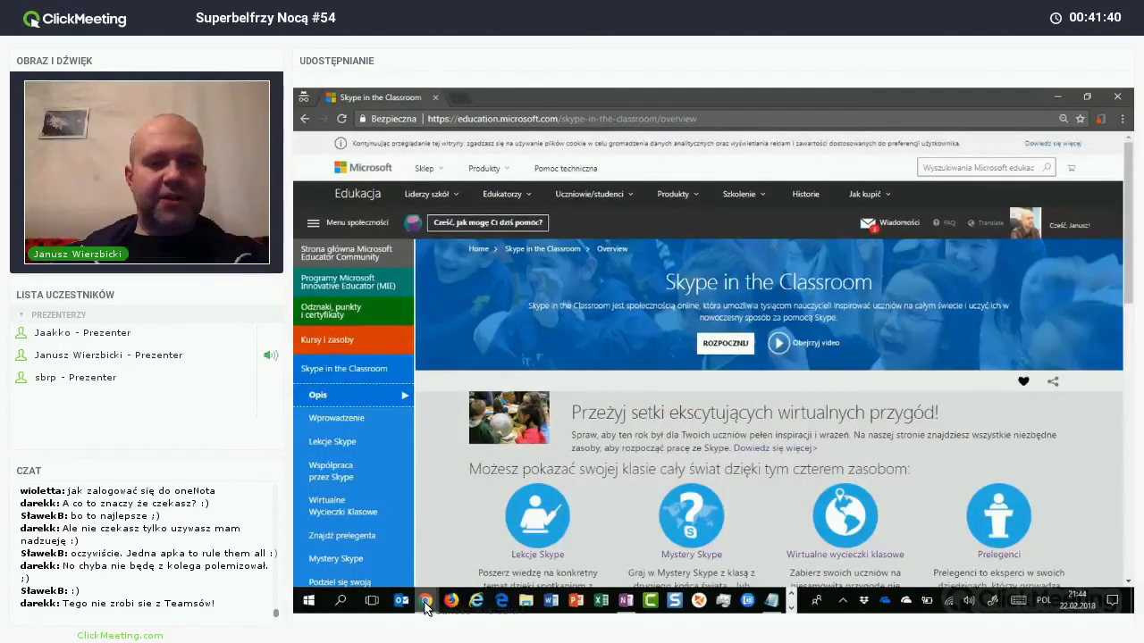
# Step: Open a new Chrome window and go to portal.office.com
pyautogui.click(426, 605)
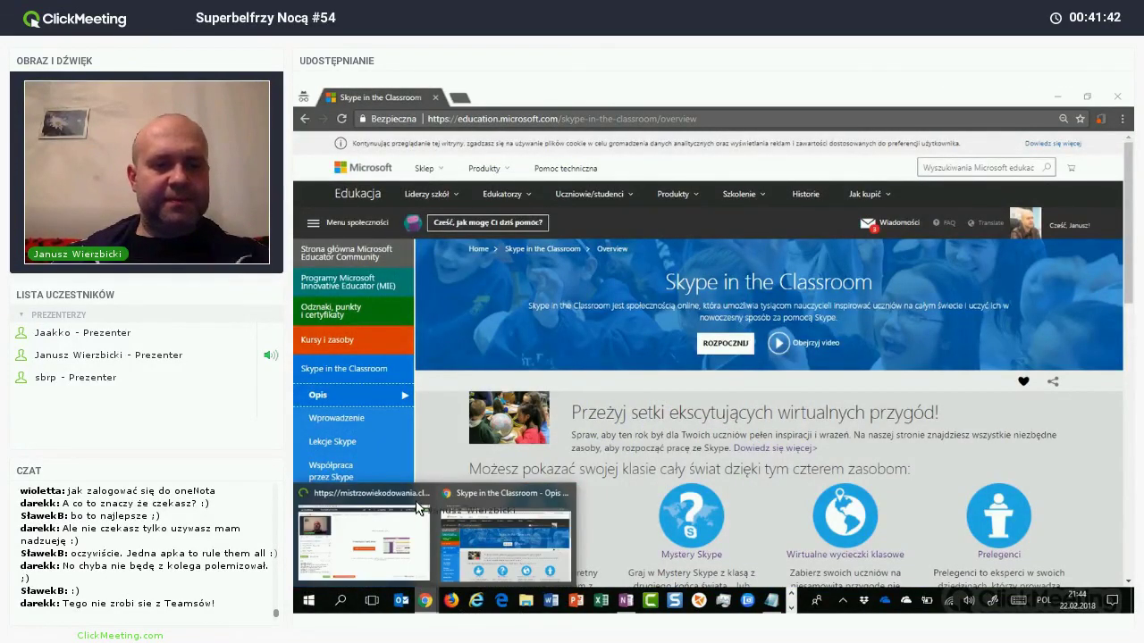
pyautogui.rightClick(426, 600)
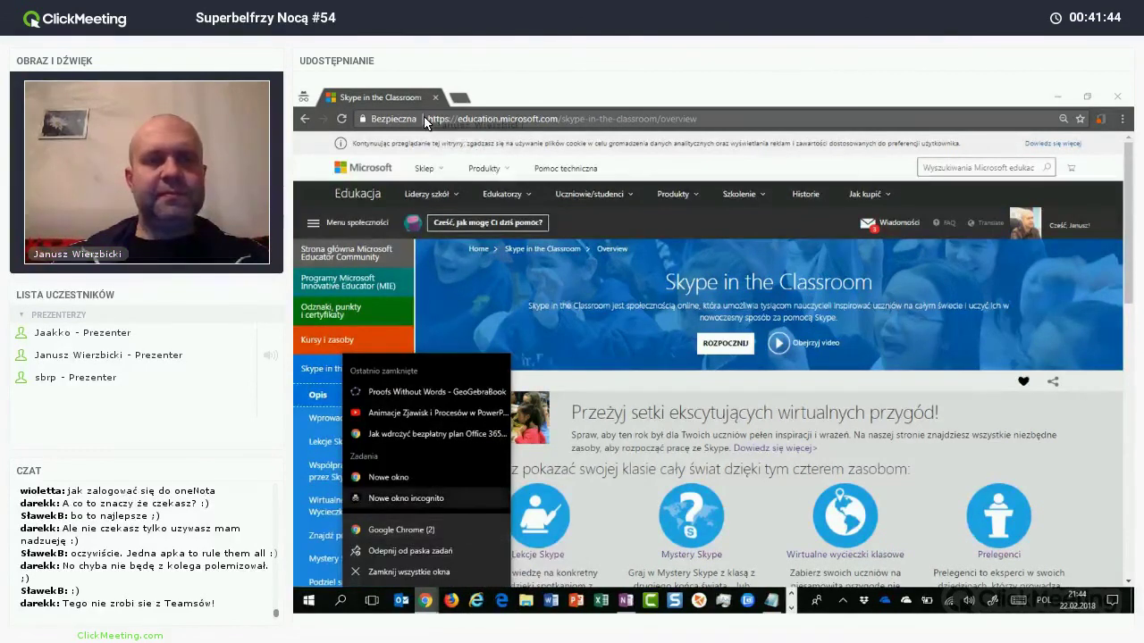
pyautogui.click(387, 478)
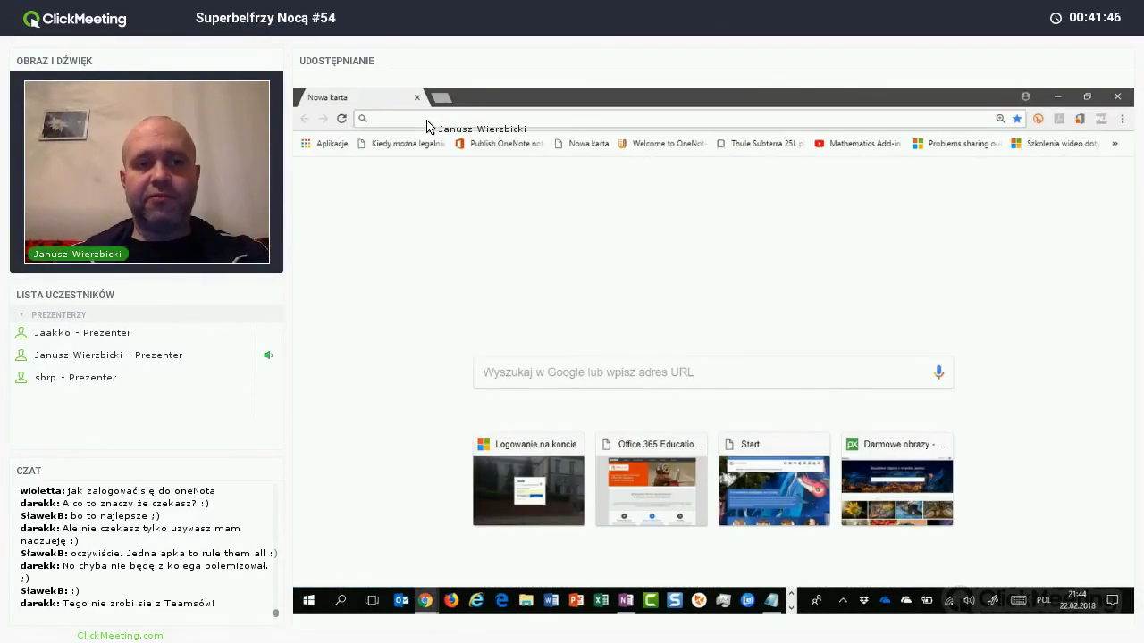
pyautogui.write('portl')
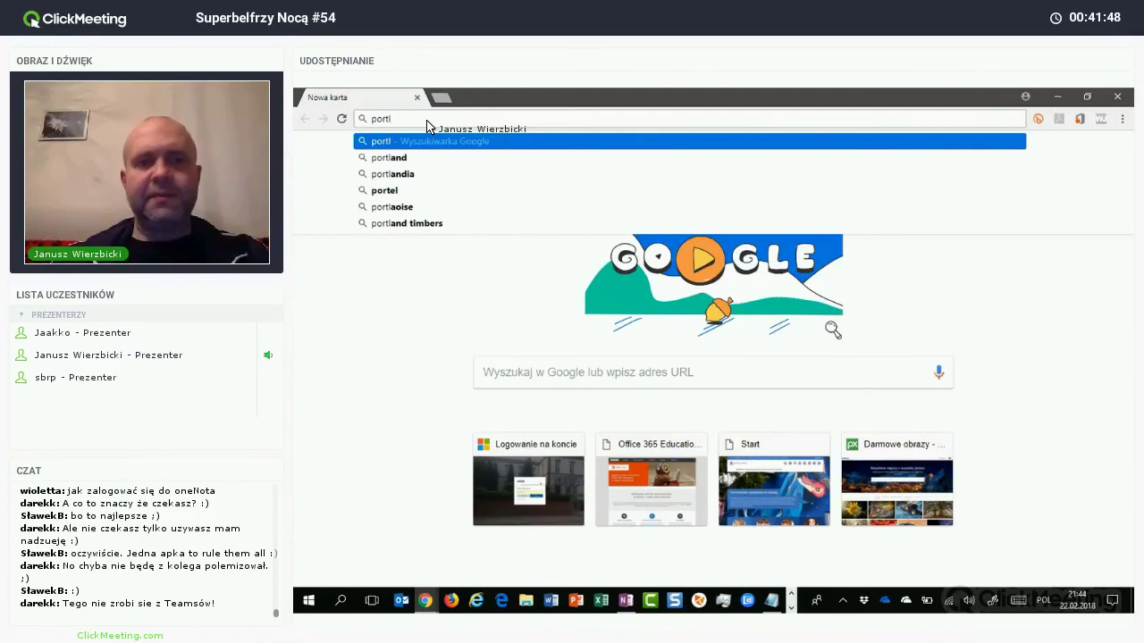
pyautogui.press('BackSpace')
pyautogui.press('BackSpace')
pyautogui.write('tal.office.com')
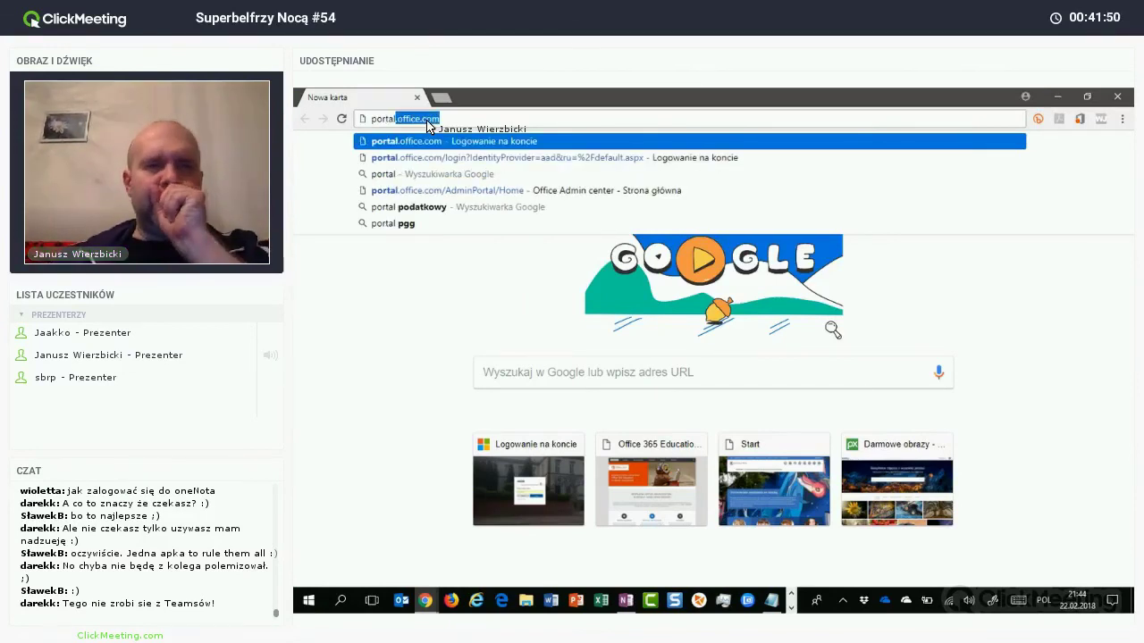
pyautogui.press('Return')
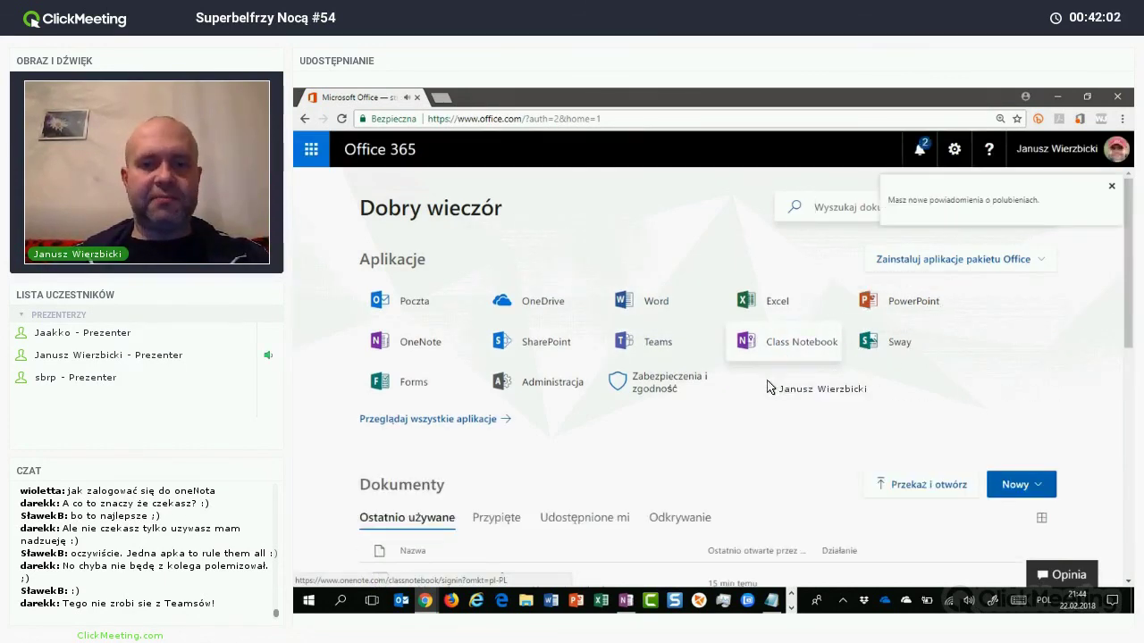
pyautogui.click(741, 341)
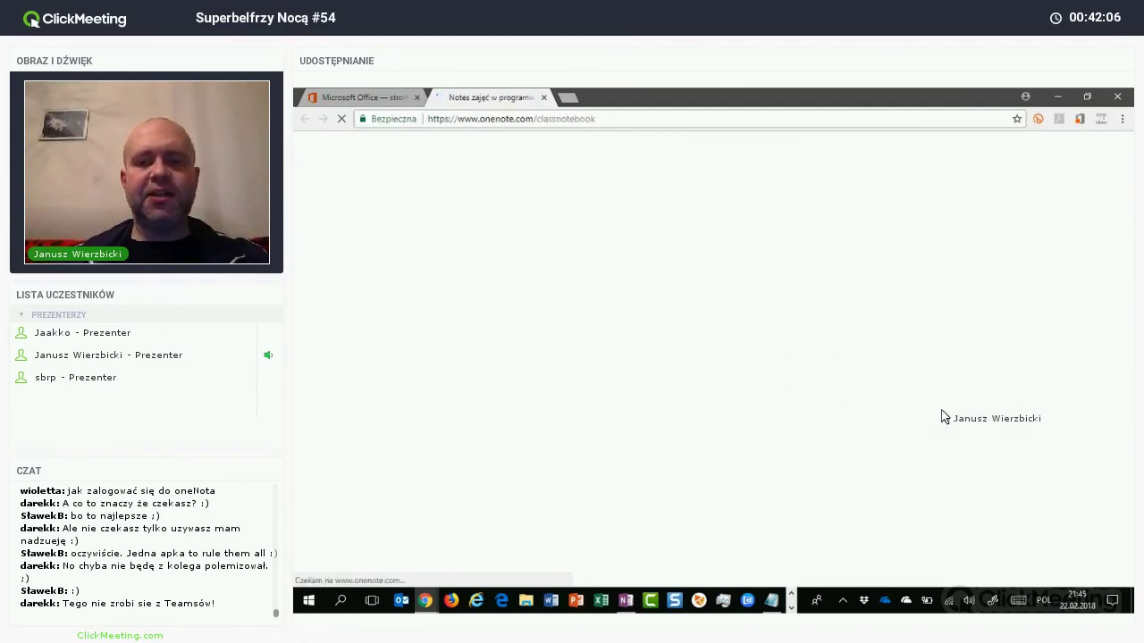
pyautogui.click(885, 366)
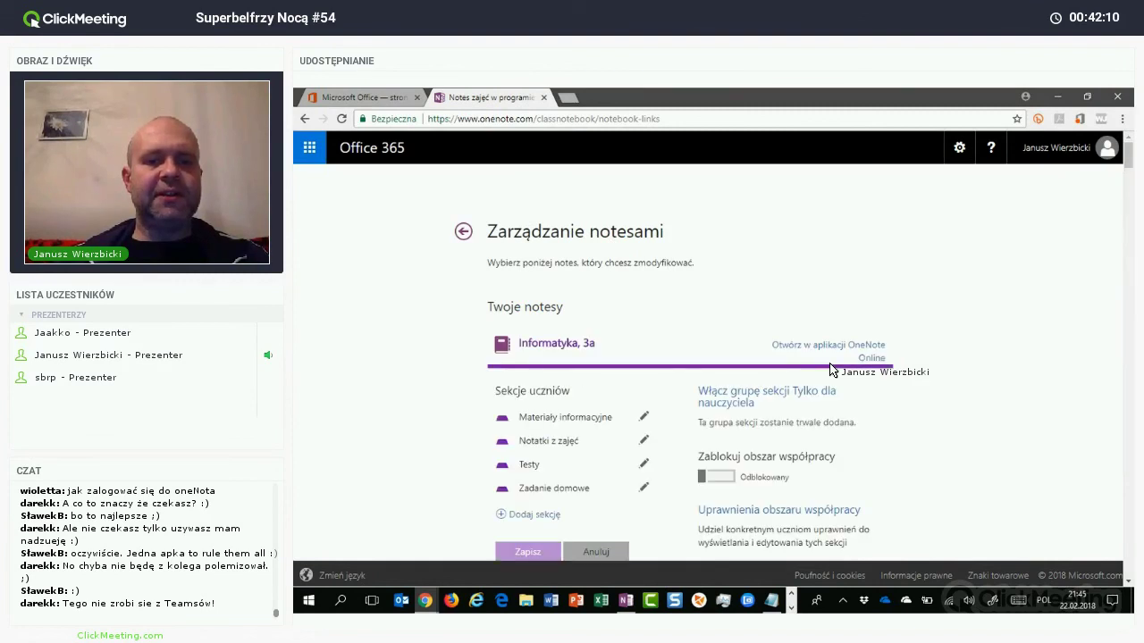
pyautogui.scroll(-15, 830, 370)
pyautogui.scroll(-10, 830, 370)
pyautogui.scroll(-10, 830, 370)
pyautogui.scroll(-10, 830, 370)
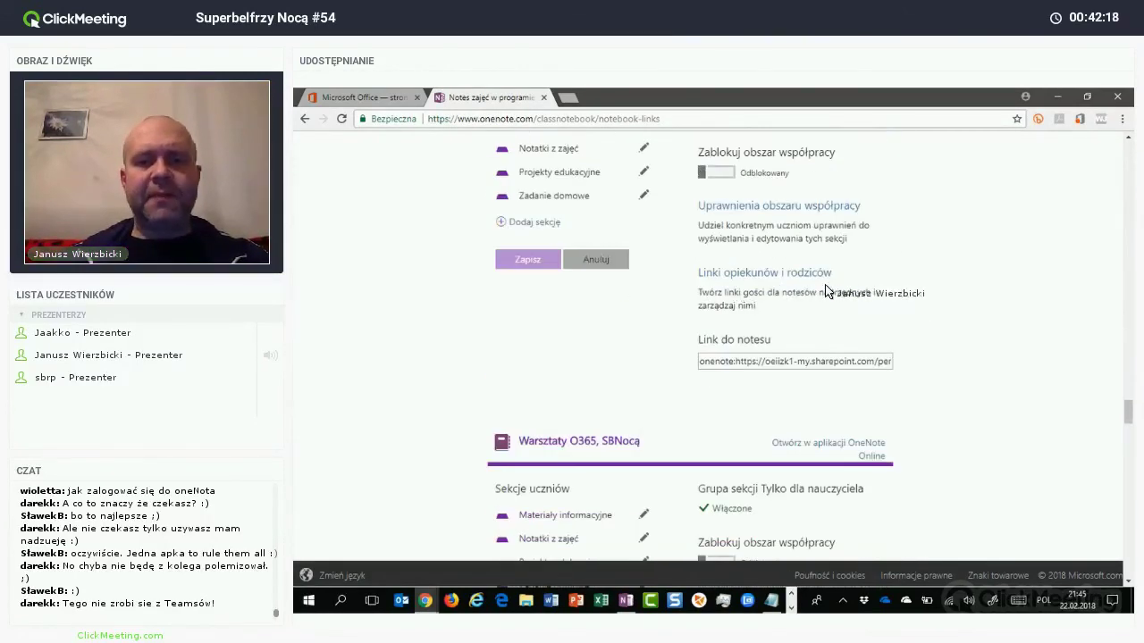
pyautogui.scroll(-2, 808, 290)
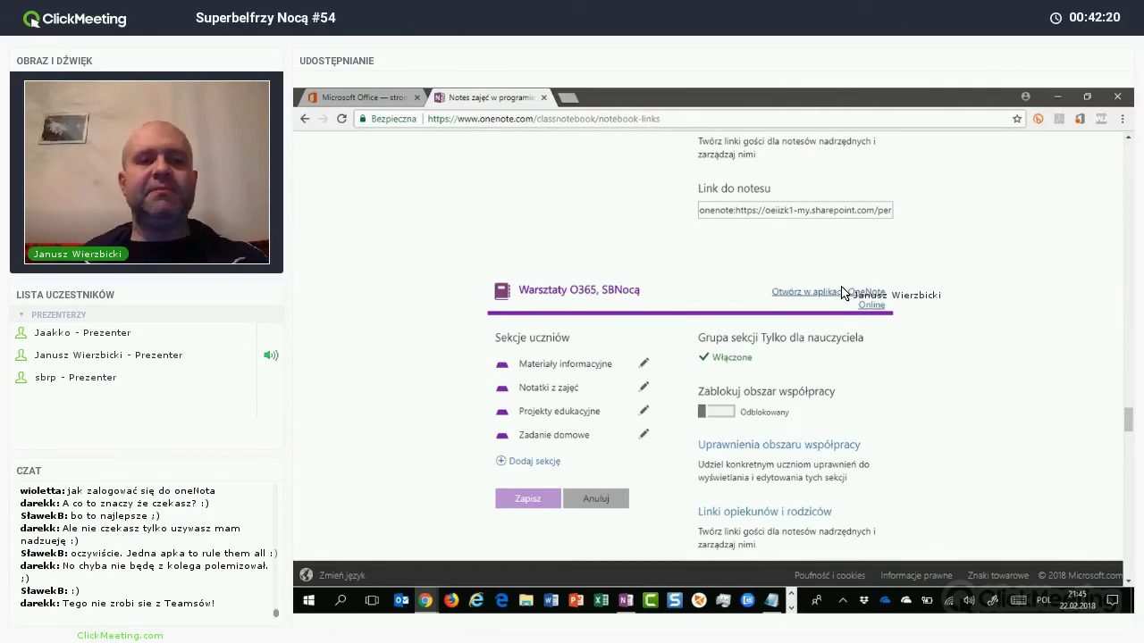
pyautogui.click(843, 294)
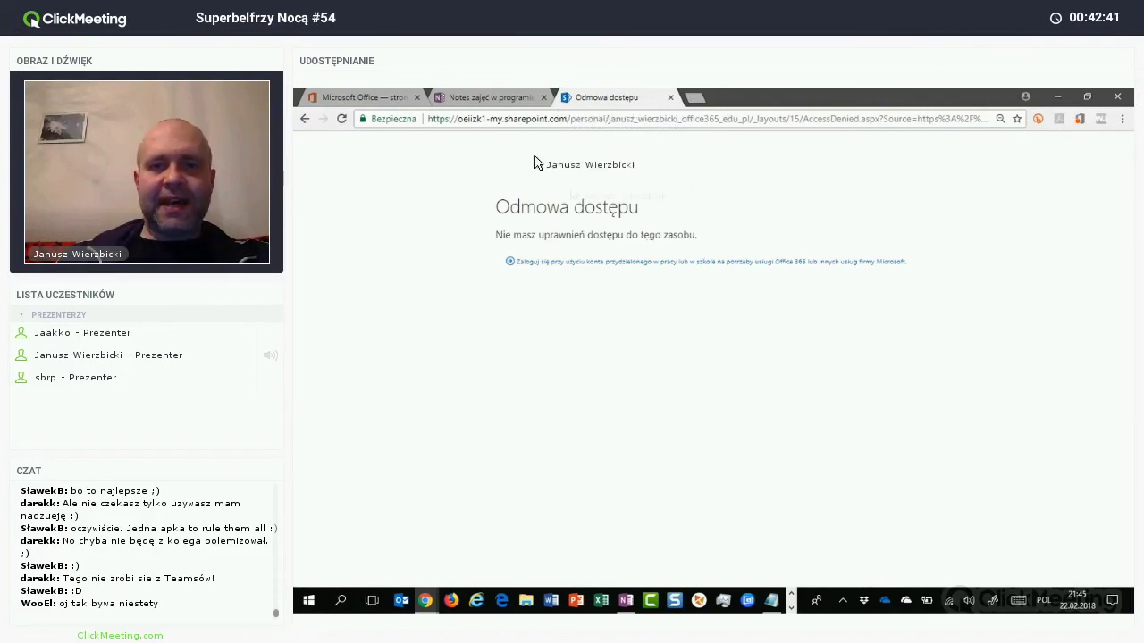
pyautogui.hotkey('ctrl', 'w')
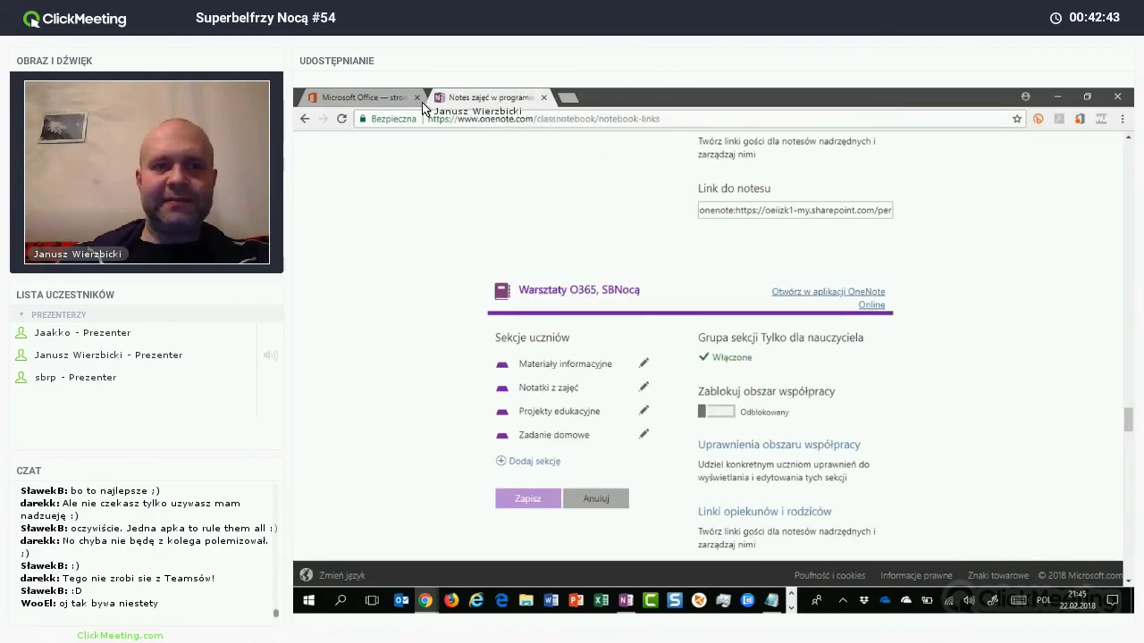
pyautogui.hotkey('ctrl', 'w')
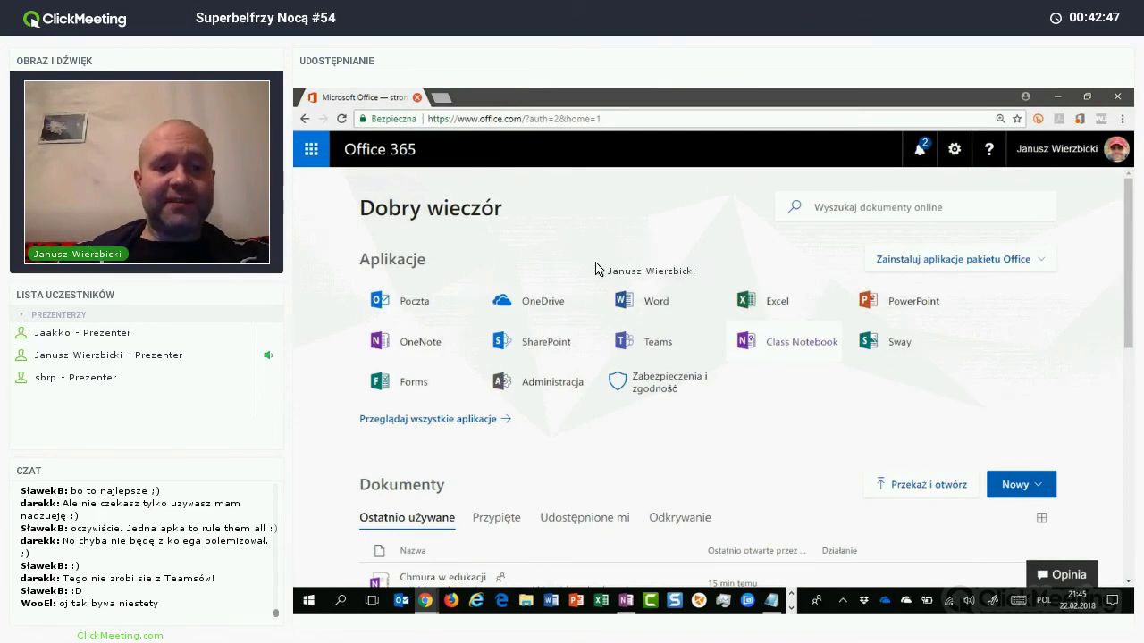
pyautogui.scroll(-3, 626, 295)
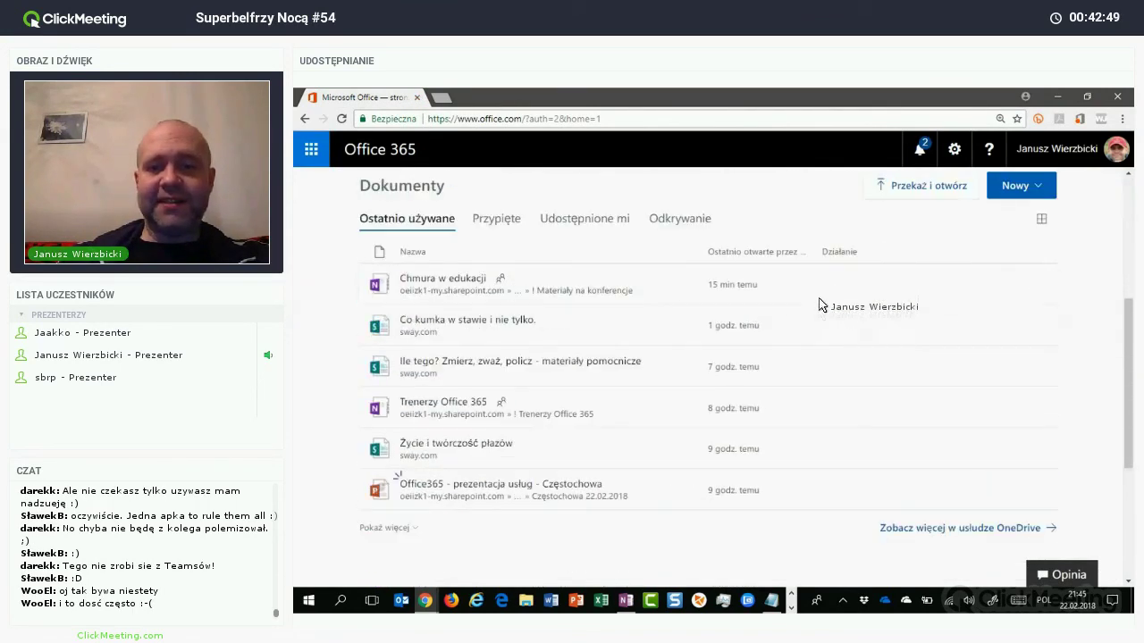
pyautogui.scroll(2, 803, 268)
pyautogui.scroll(2, 802, 262)
pyautogui.click(786, 337)
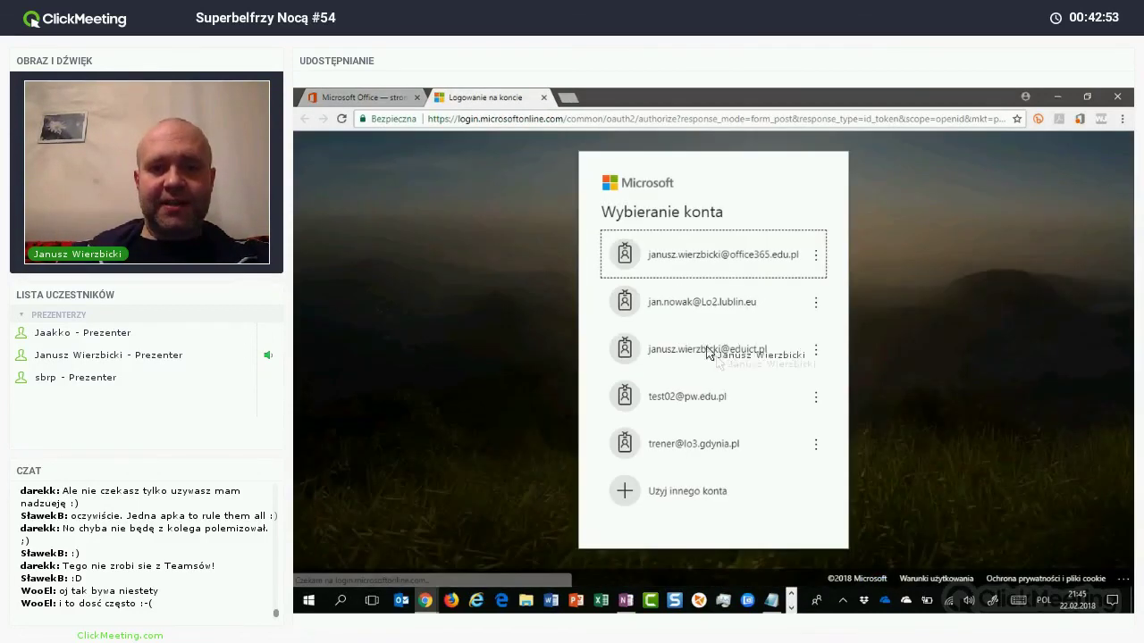
pyautogui.press('Return')
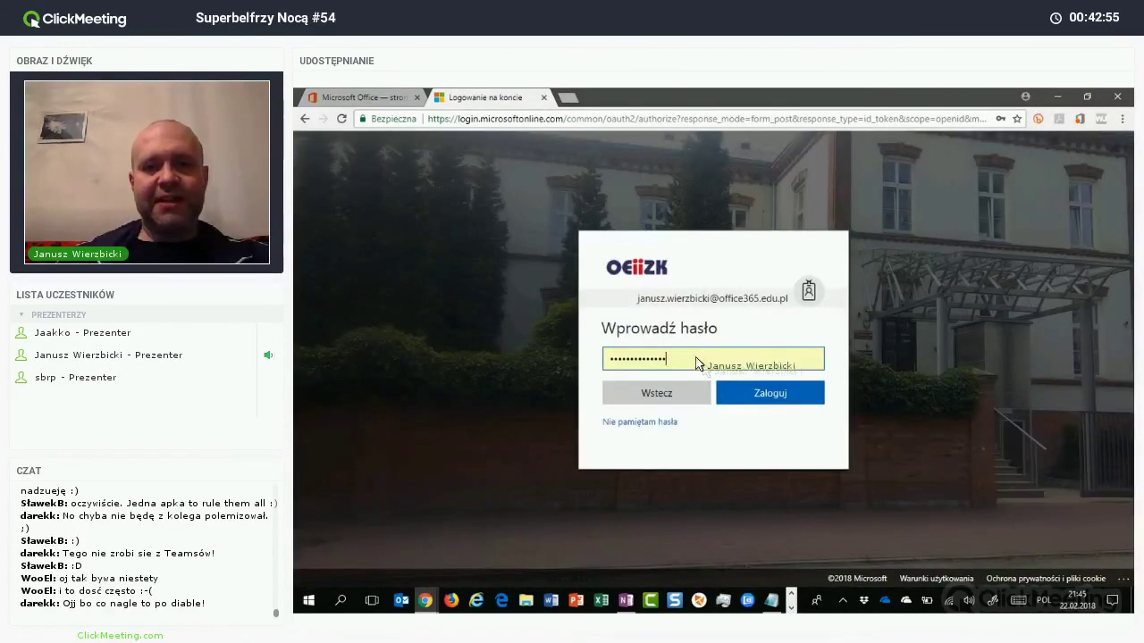
pyautogui.press('Return')
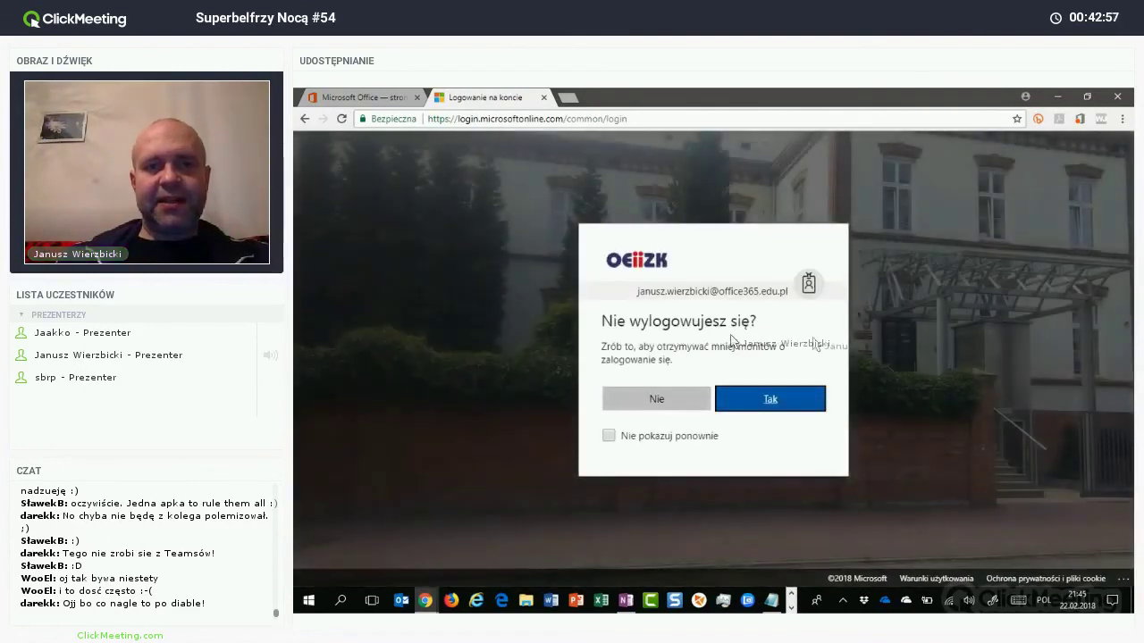
pyautogui.press('Return')
pyautogui.click(882, 323)
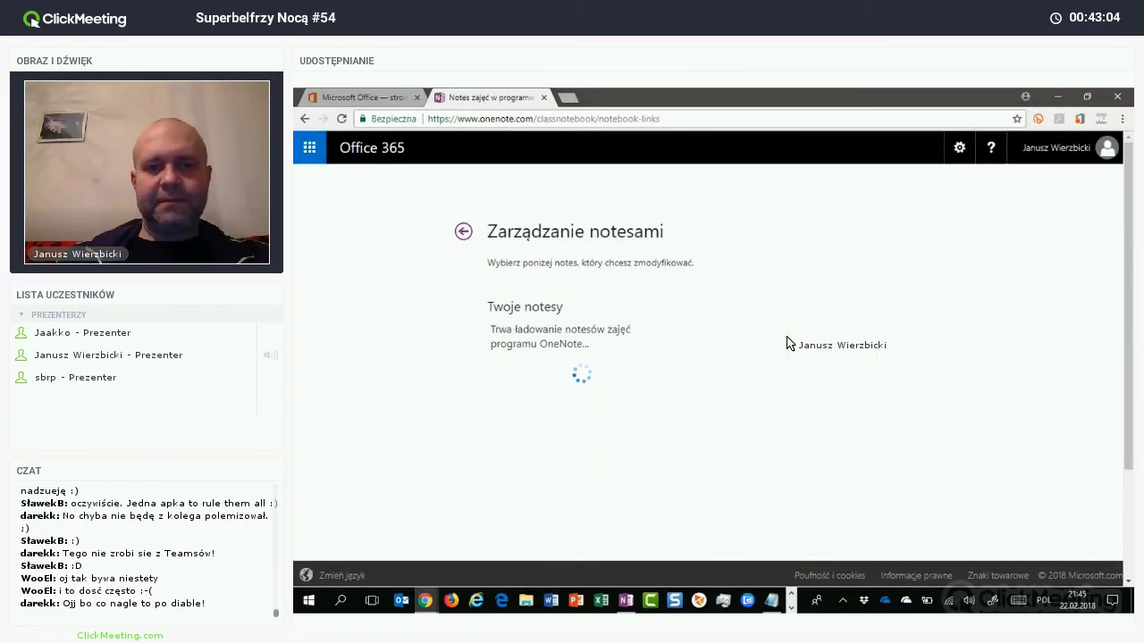
pyautogui.scroll(-8, 787, 344)
pyautogui.scroll(-10, 787, 344)
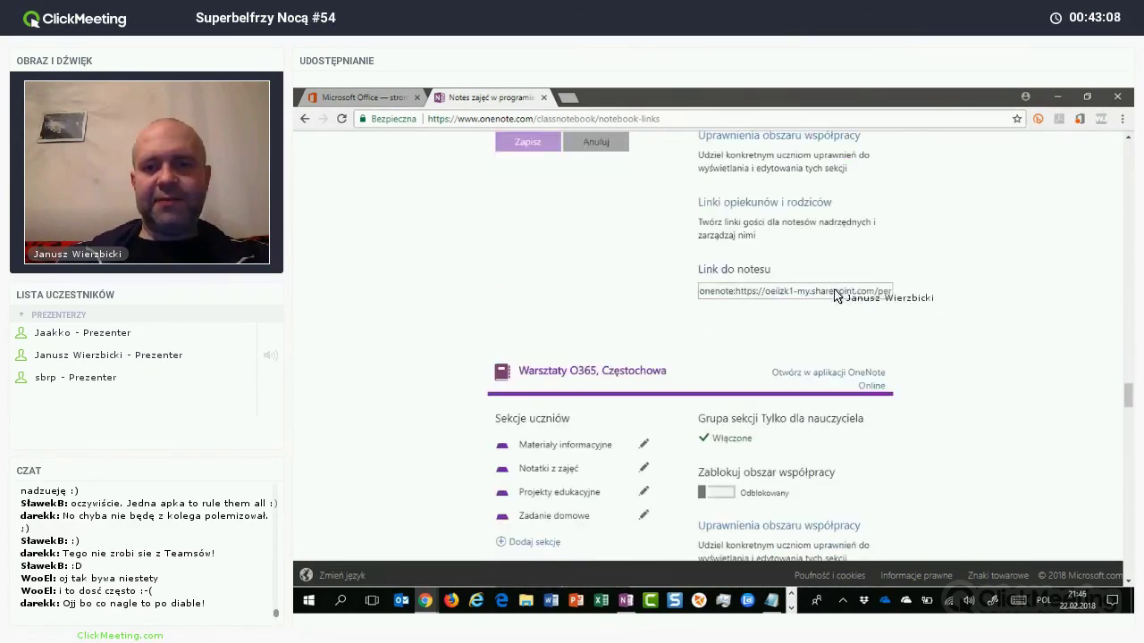
pyautogui.scroll(2, 835, 297)
pyautogui.scroll(-3, 766, 265)
pyautogui.click(623, 223)
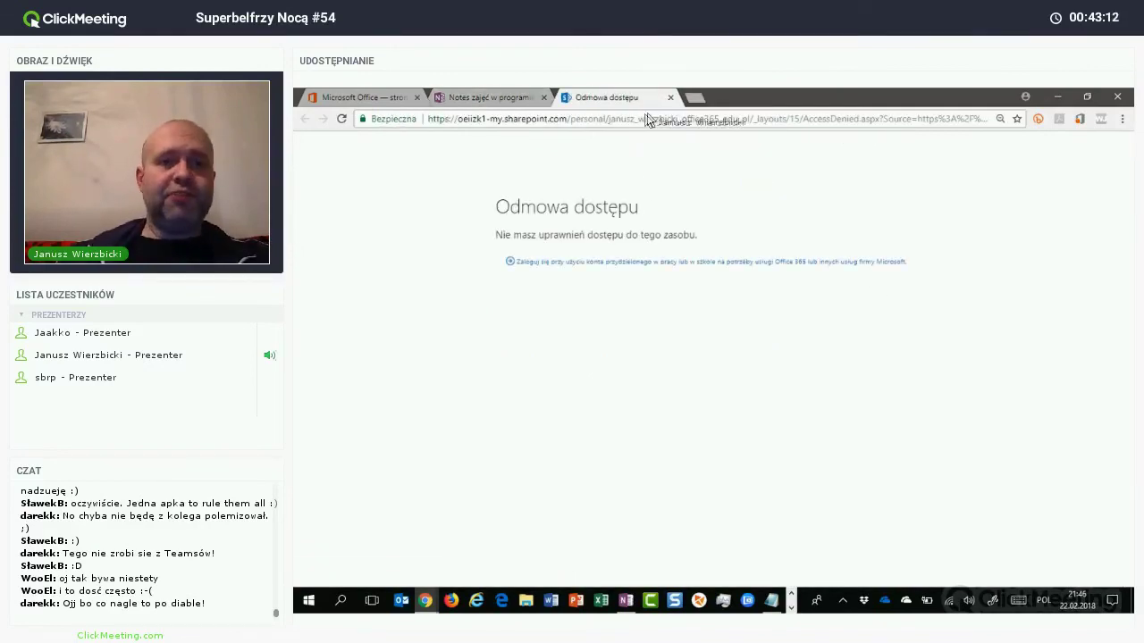
pyautogui.hotkey('ctrl', 'w')
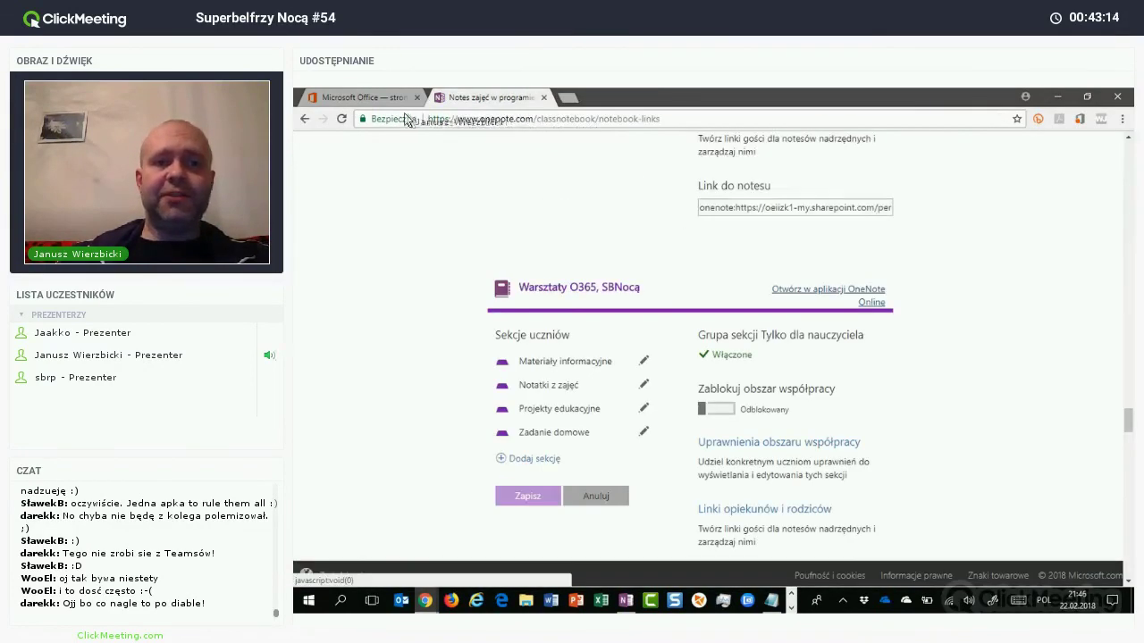
pyautogui.hotkey('ctrl', 'w')
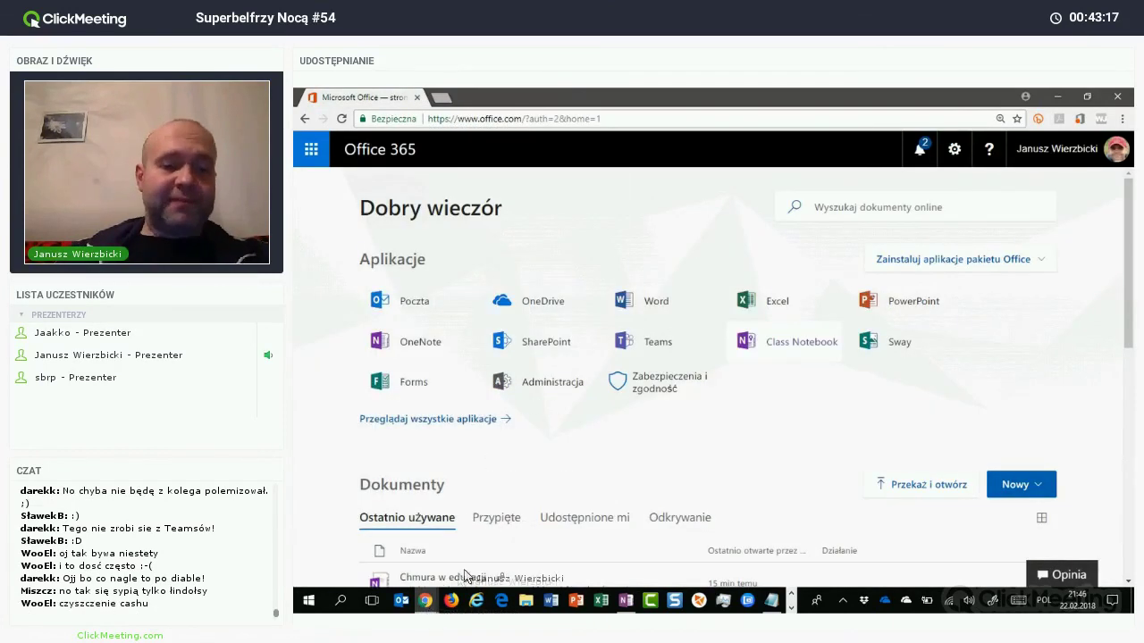
pyautogui.moveTo(425, 601)
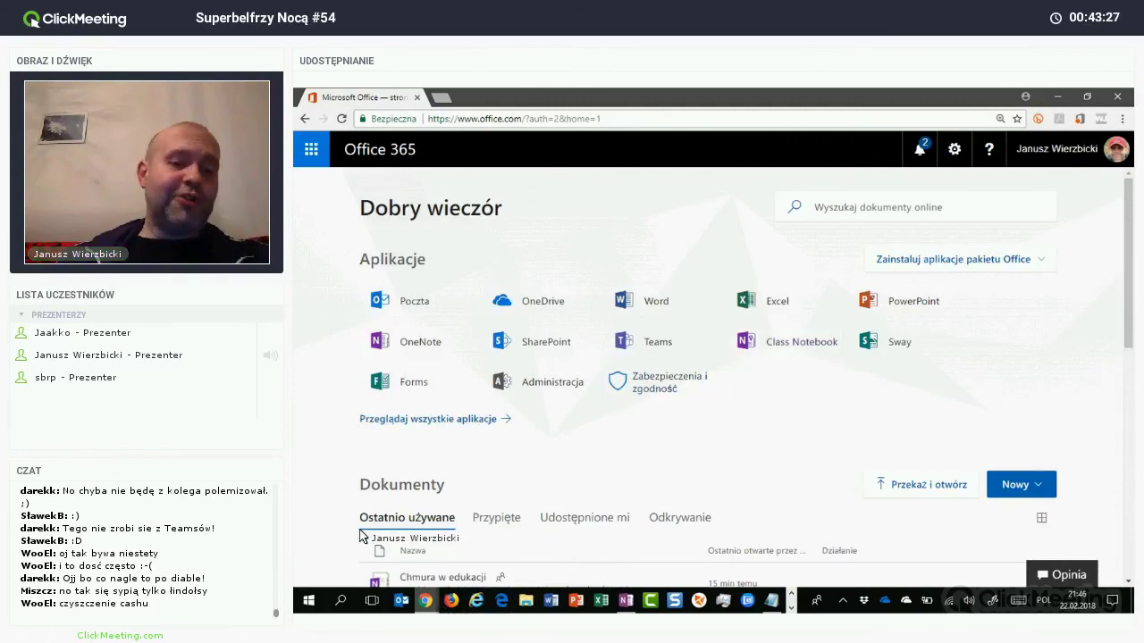
pyautogui.click(425, 601)
pyautogui.click(495, 486)
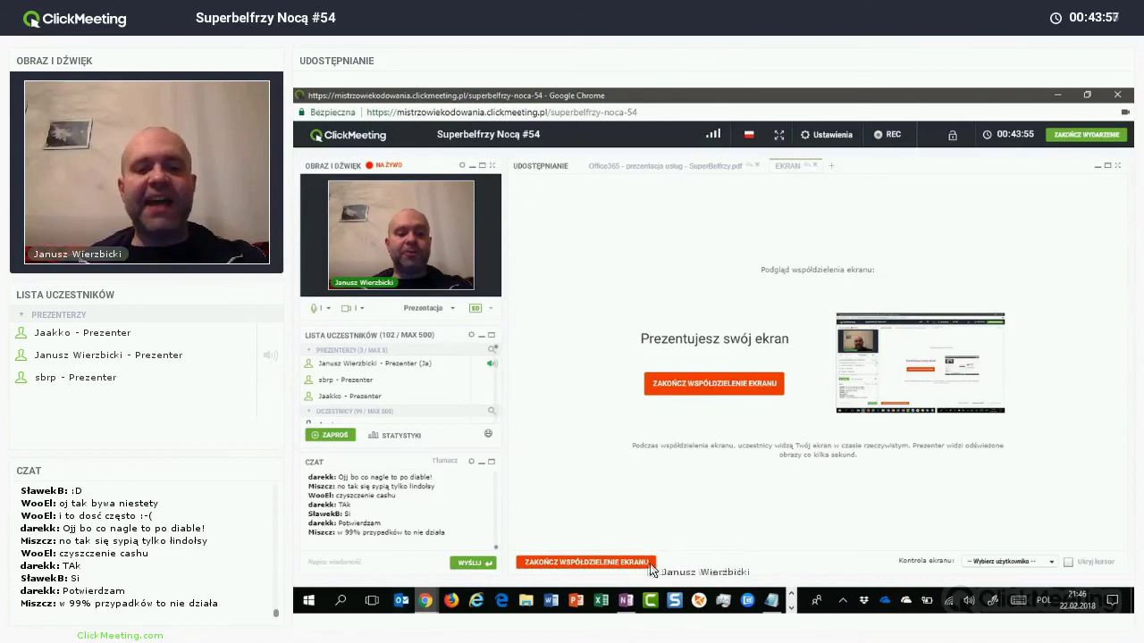
pyautogui.click(425, 598)
pyautogui.click(669, 484)
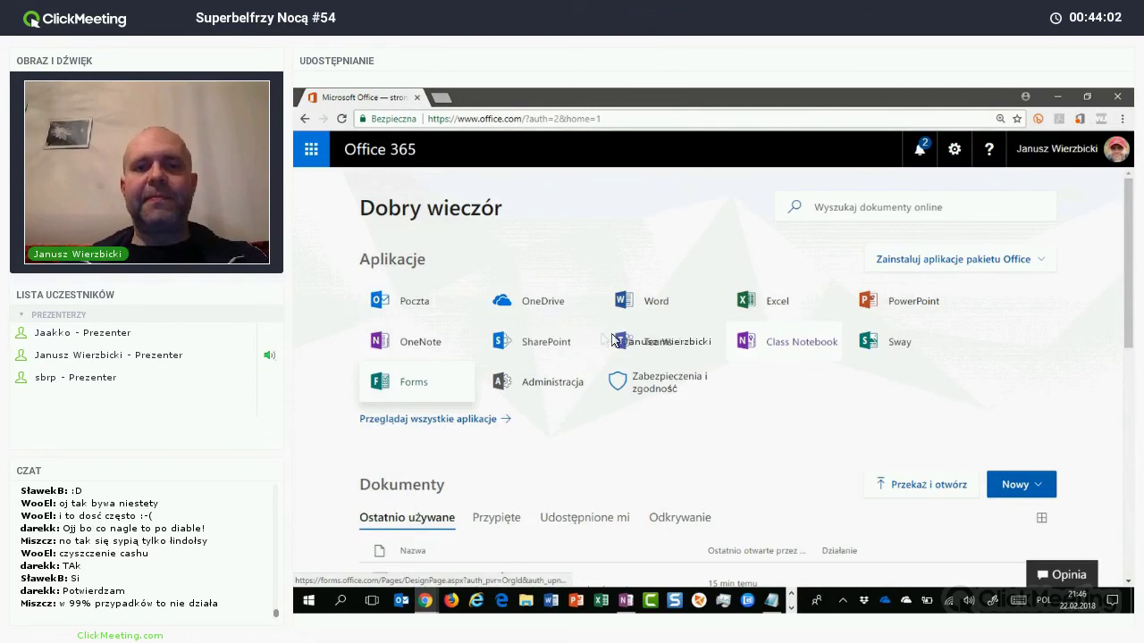
# Step: Create a new form titled 'Doskonalenie zawodowe nocą...' and add a choice question
pyautogui.click(653, 340)
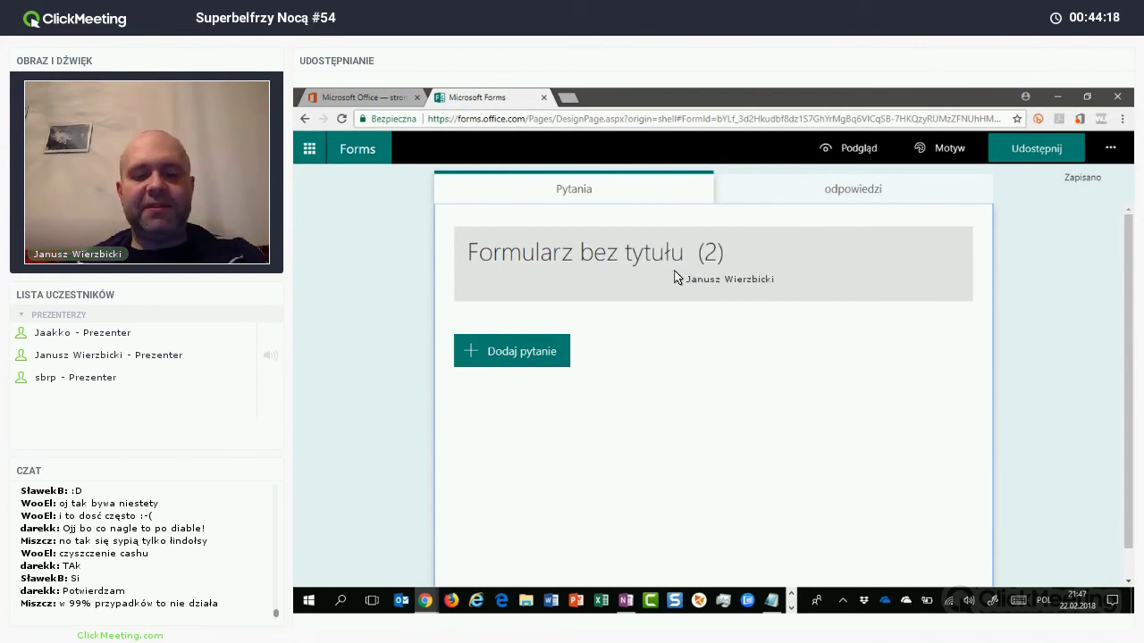
pyautogui.click(675, 278)
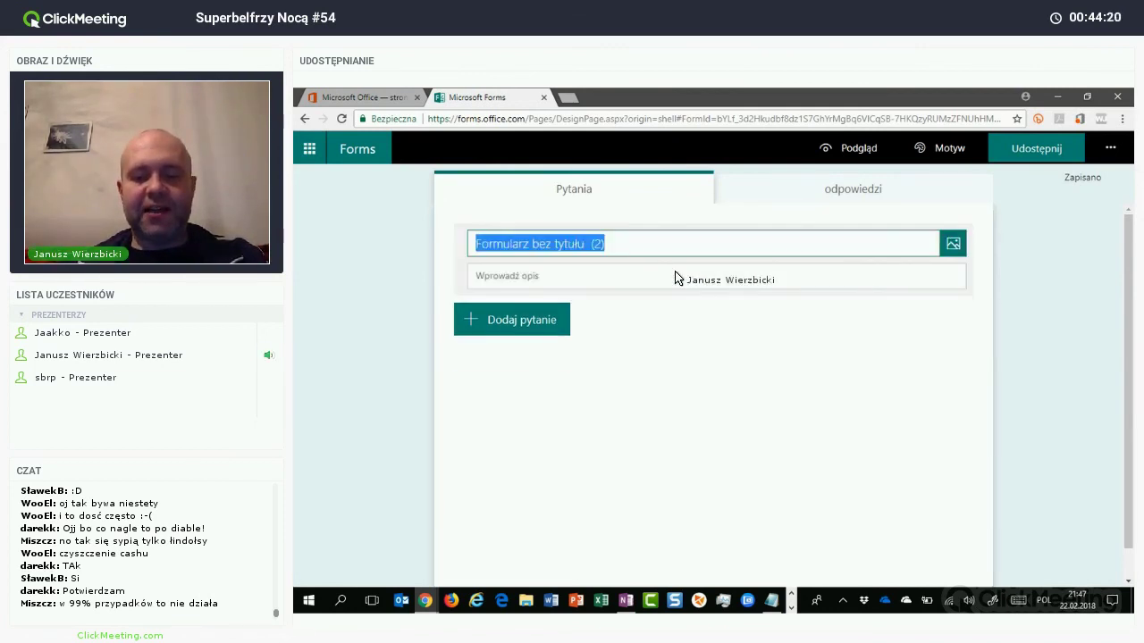
pyautogui.write('Doskonalenie zawodowe')
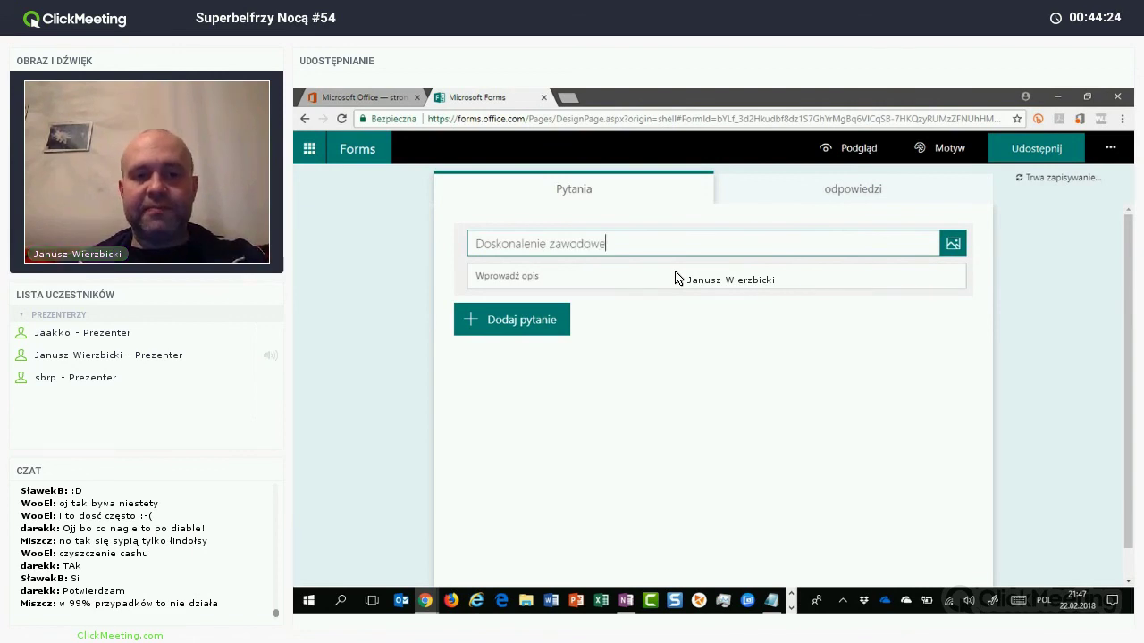
pyautogui.write('cą...')
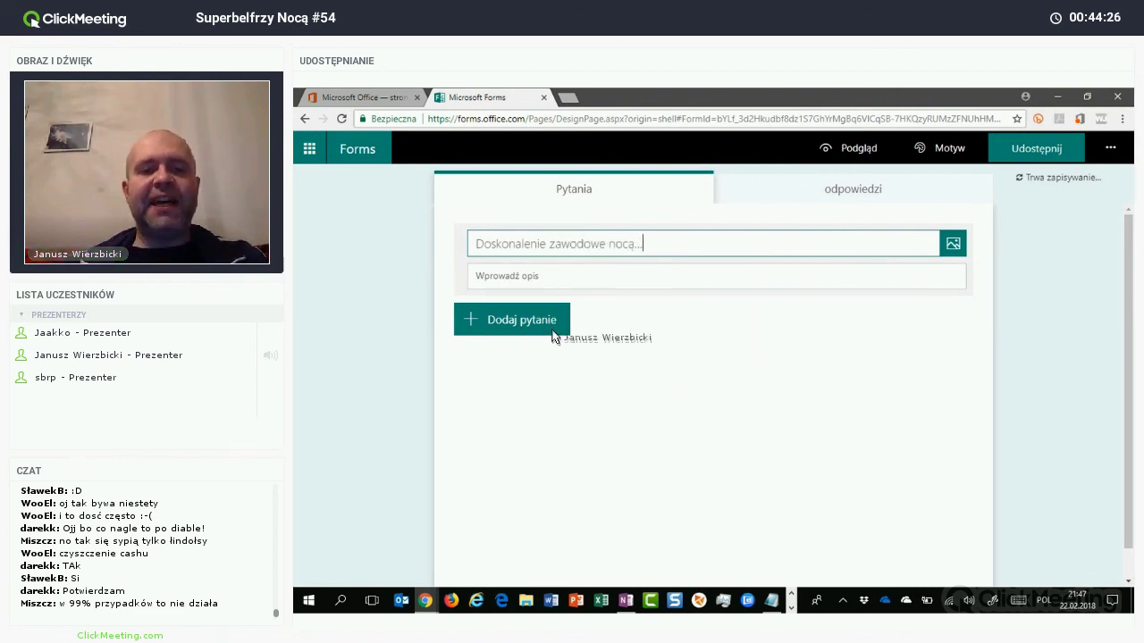
pyautogui.click(549, 327)
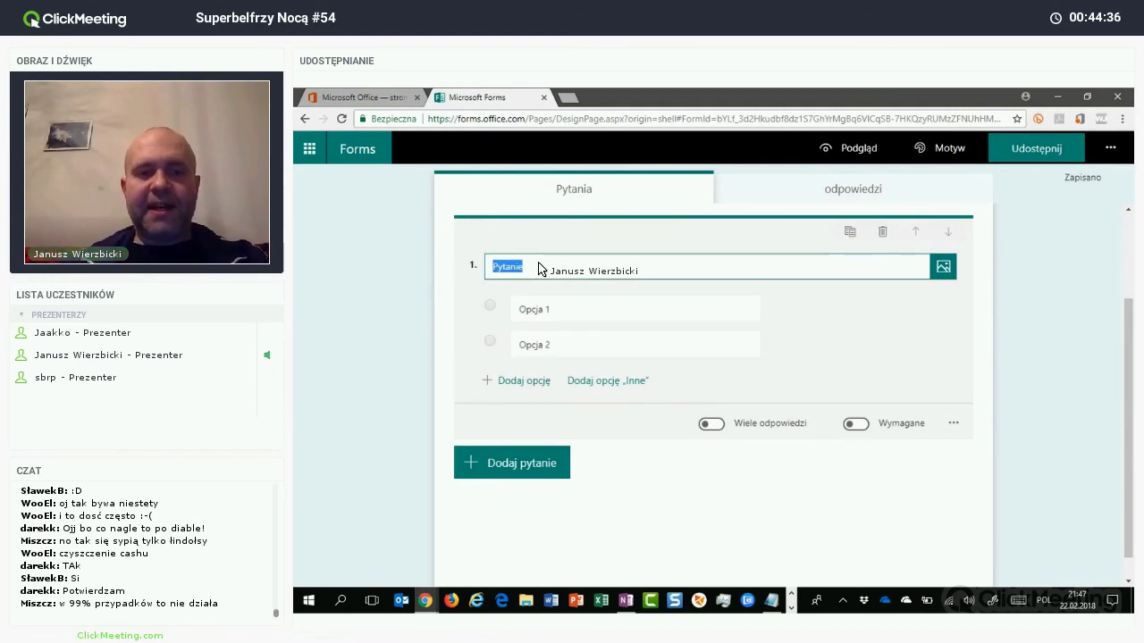
# Step: Ask 'Jak bardzo lubisz szkolić się nocami?' with answers 'Bardzo', 'Bardzo. bardzo', 'Tak bardzo, że aż mi zazdroszczą...'
pyautogui.write('Jak bardzo lubisz szk')
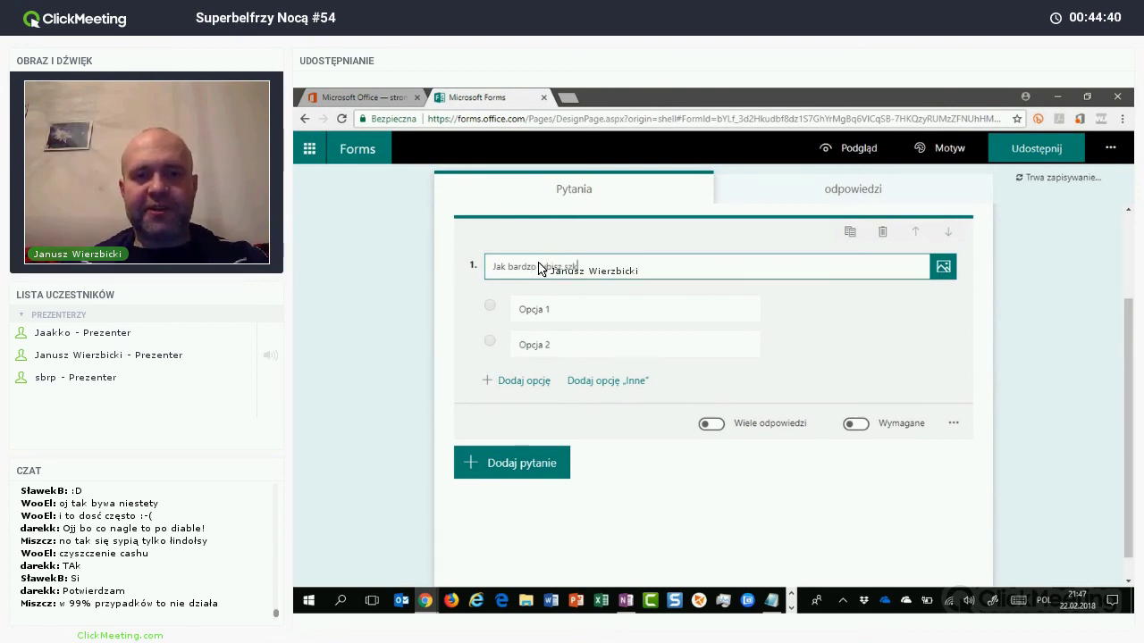
pyautogui.write('olić się noca')
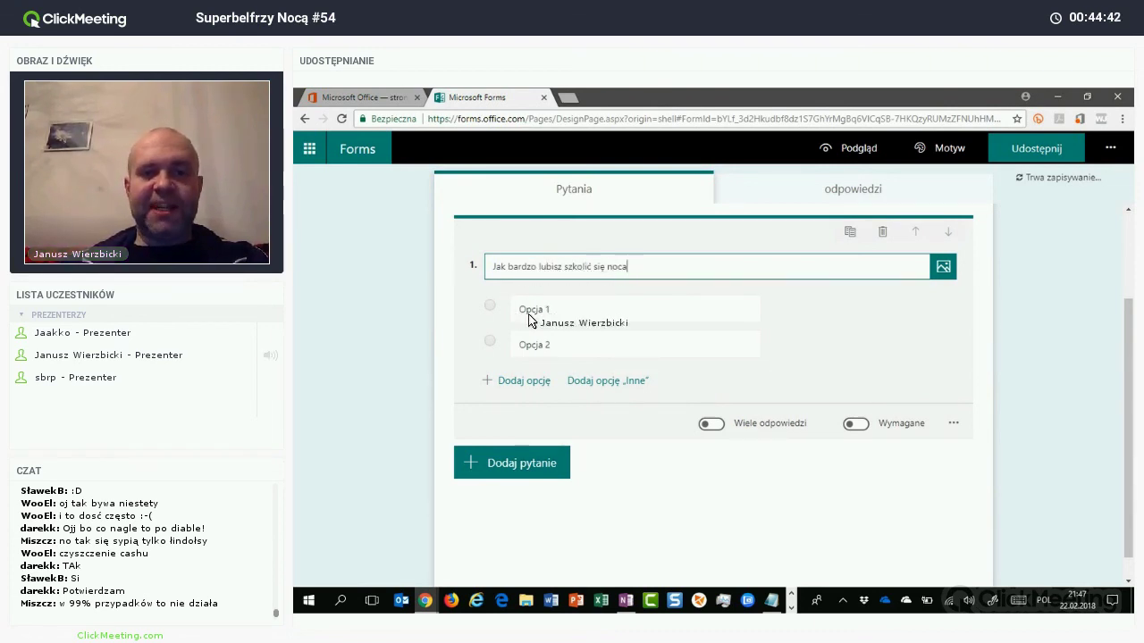
pyautogui.write('mi?')
pyautogui.click(533, 314)
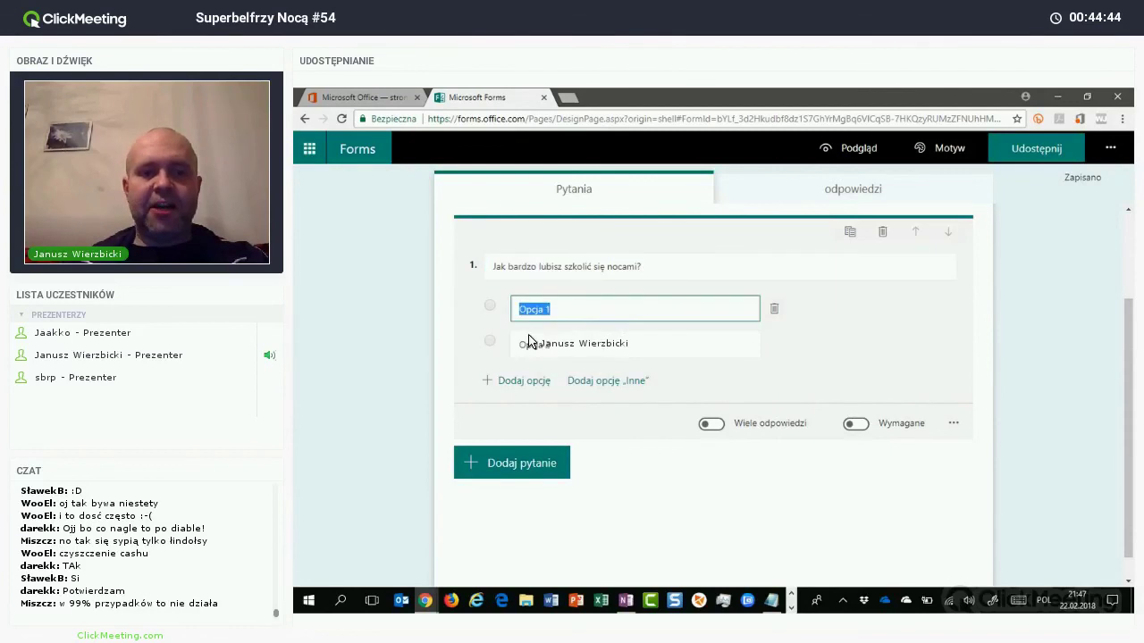
pyautogui.write('Bardzo')
pyautogui.click(527, 345)
pyautogui.write('Bardzo. ')
pyautogui.write('bardzo')
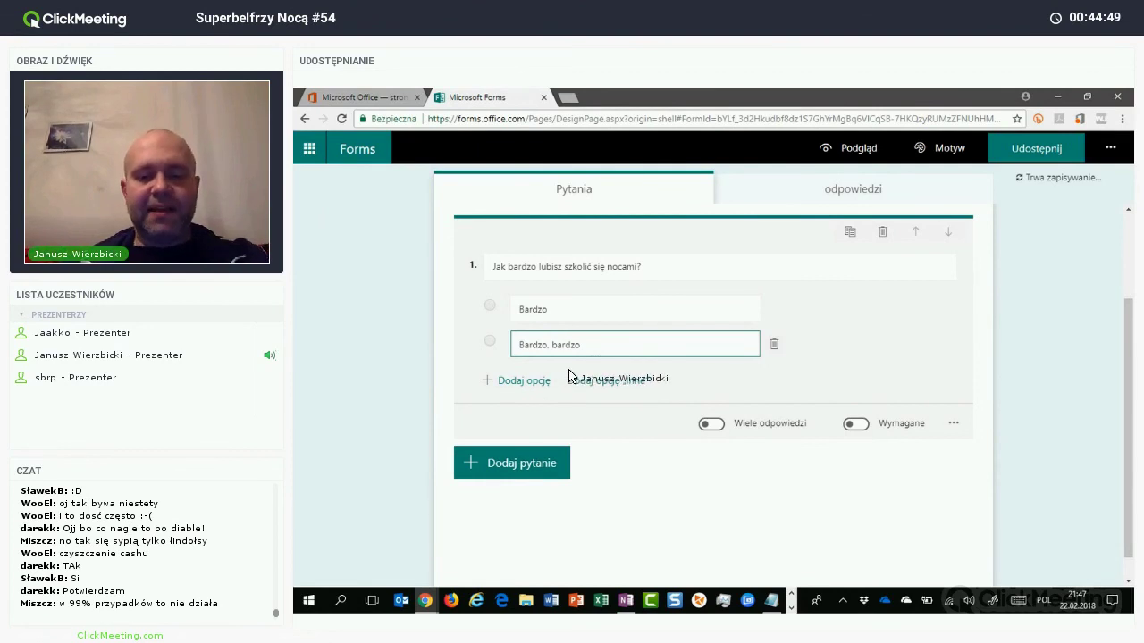
pyautogui.press('Return')
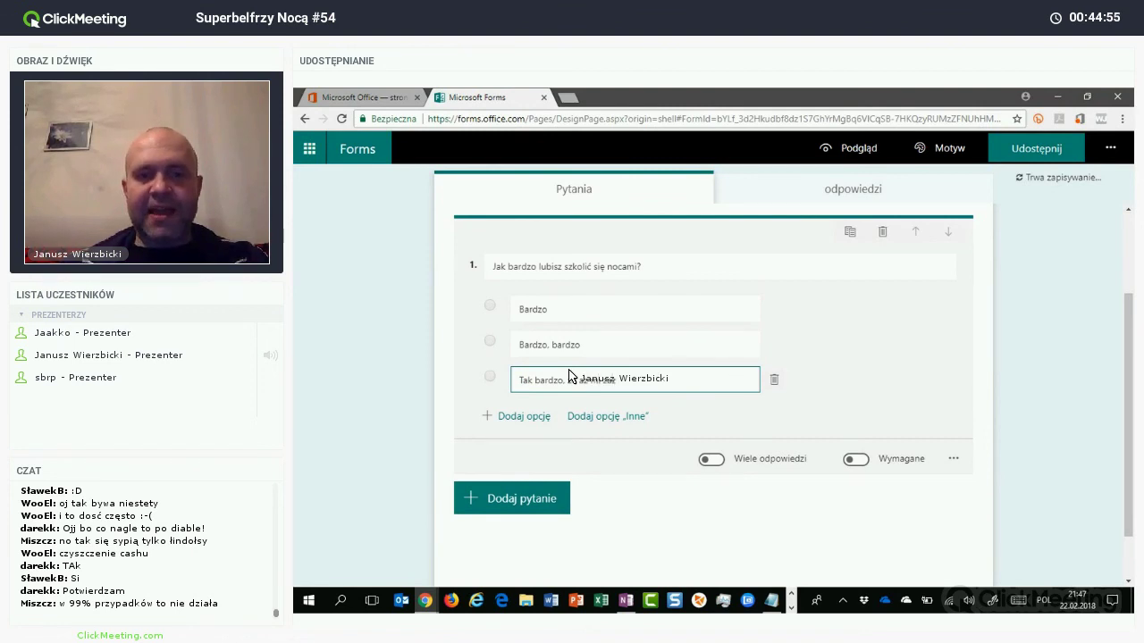
pyautogui.write('Tak bardzo, że aż mi zazdroszczą...')
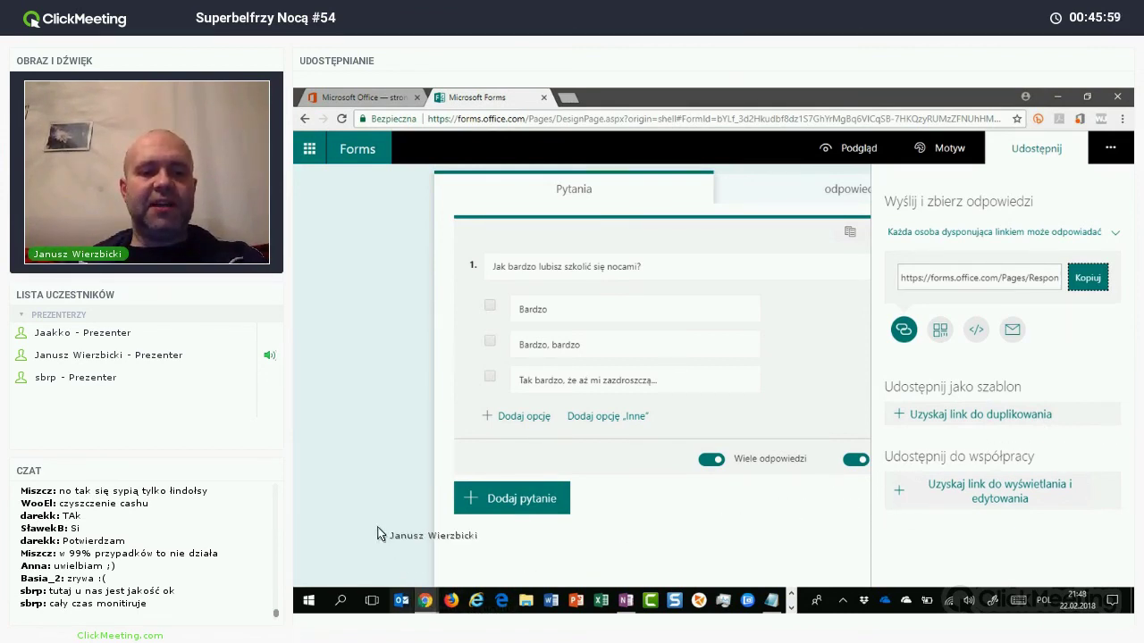
# Step: Paste the copied form link into the ClickMeeting chat and send it
pyautogui.moveTo(425, 604)
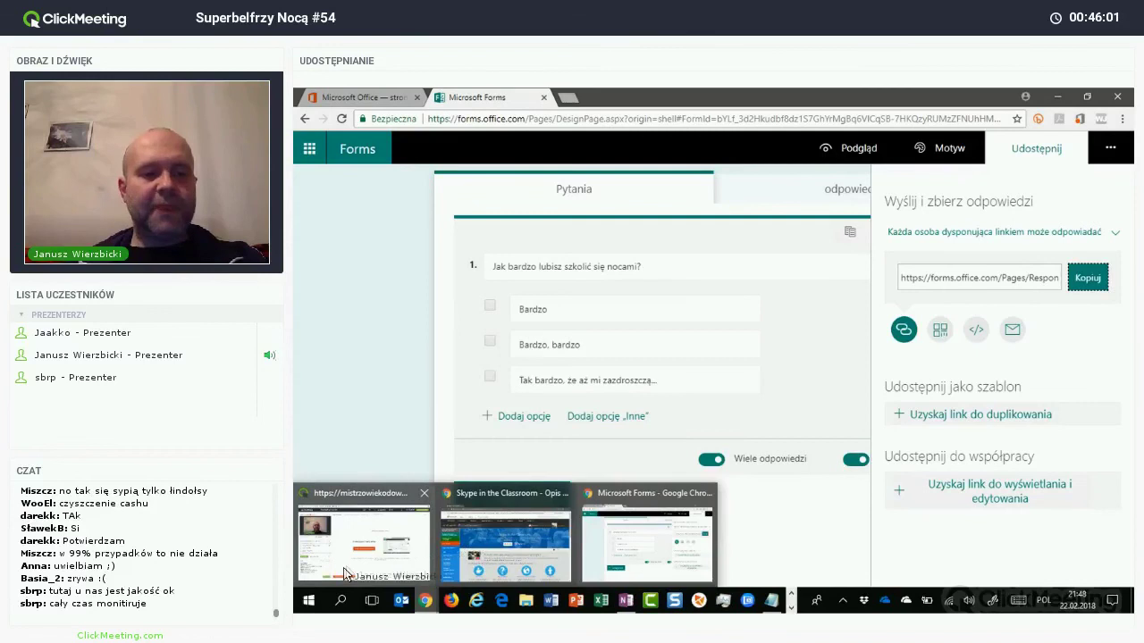
pyautogui.click(333, 569)
pyautogui.click(329, 563)
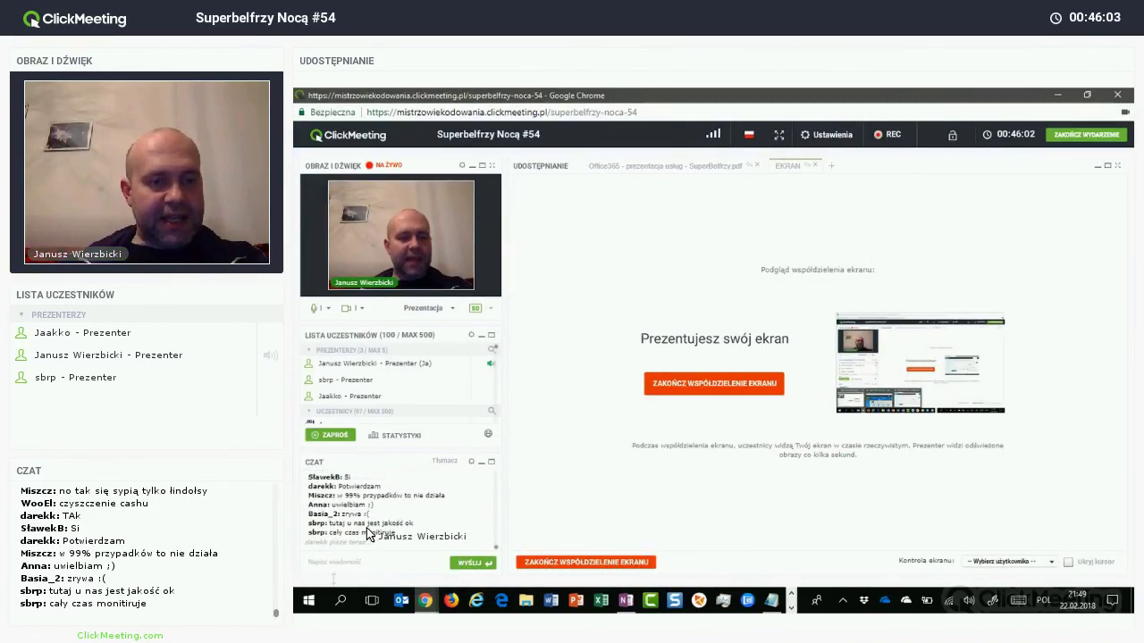
pyautogui.write('Mg8q6VlCq5B-7HKQzyRUMzZFNUhHMDdUUUZXTkxNM0t6MTQ1Q1JHRC4u')
pyautogui.click(485, 565)
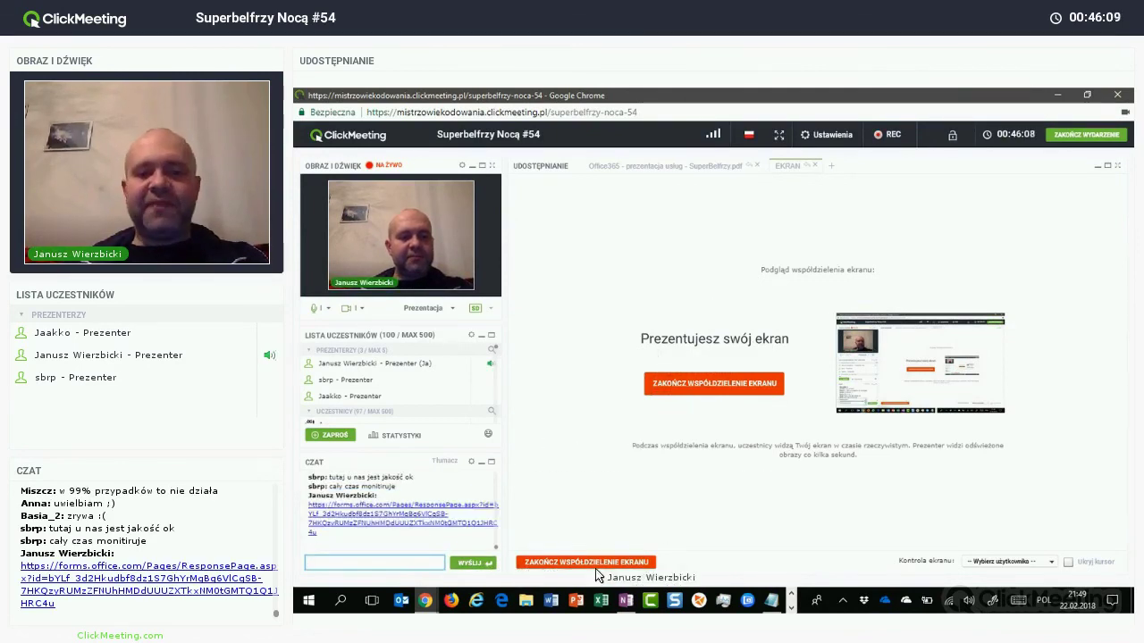
pyautogui.click(425, 600)
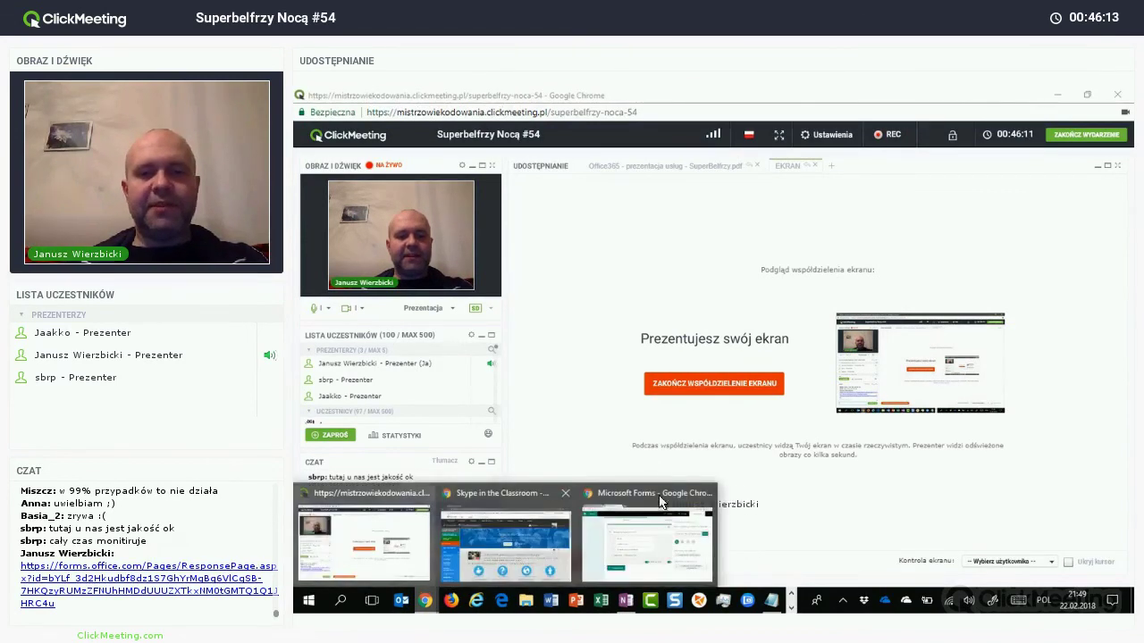
# Step: Leave the error page, return to My forms and open the night-training survey
pyautogui.click(647, 536)
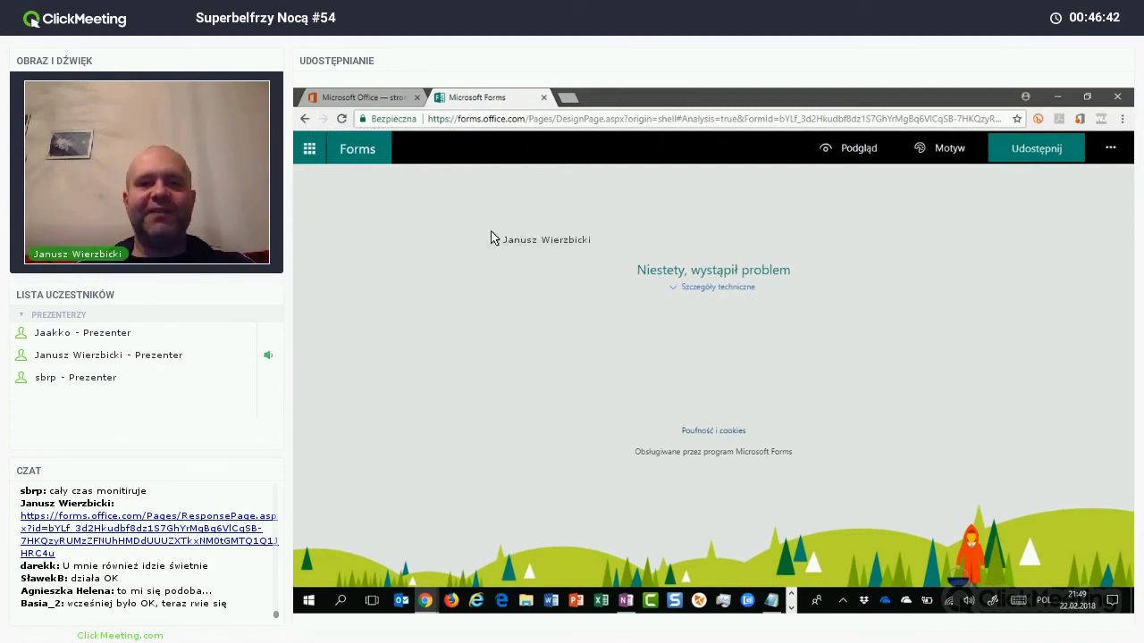
pyautogui.click(306, 120)
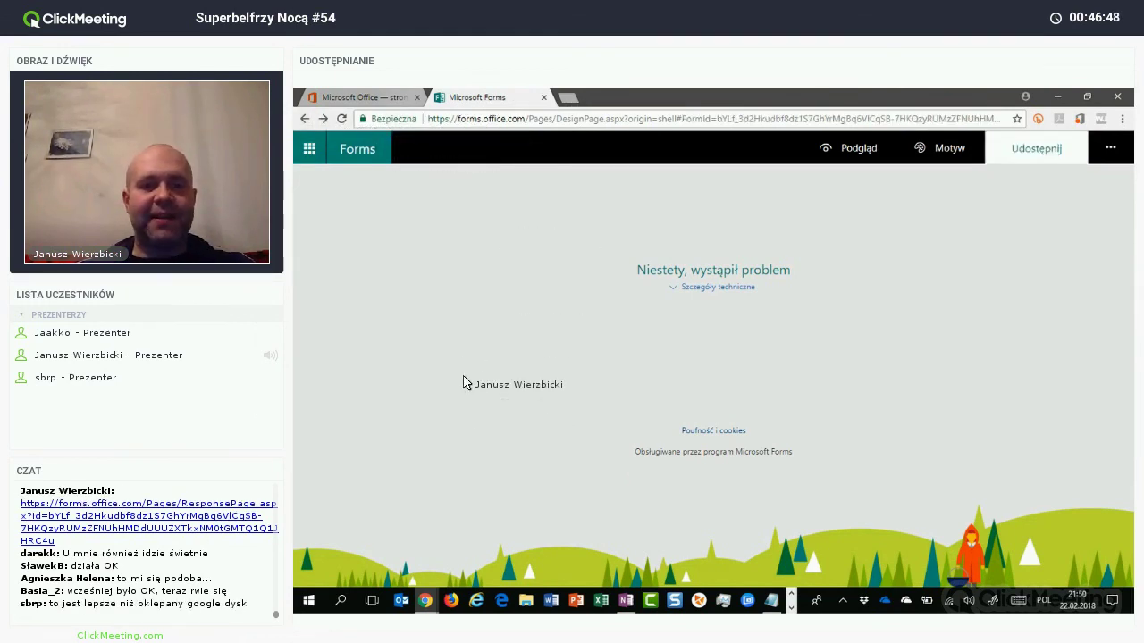
pyautogui.click(362, 150)
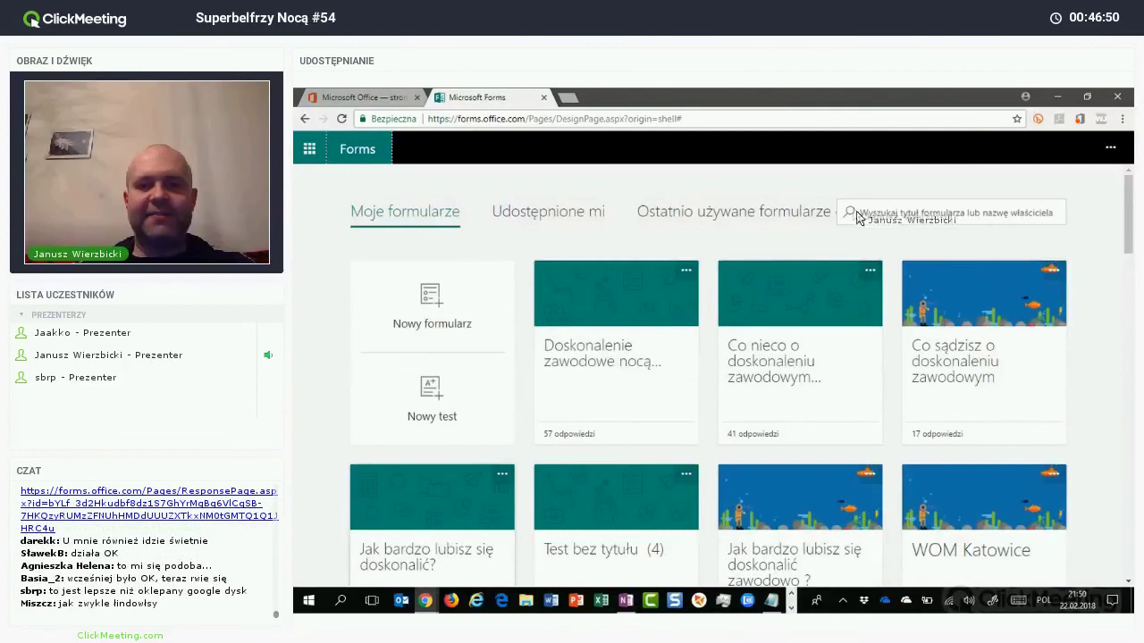
pyautogui.click(577, 362)
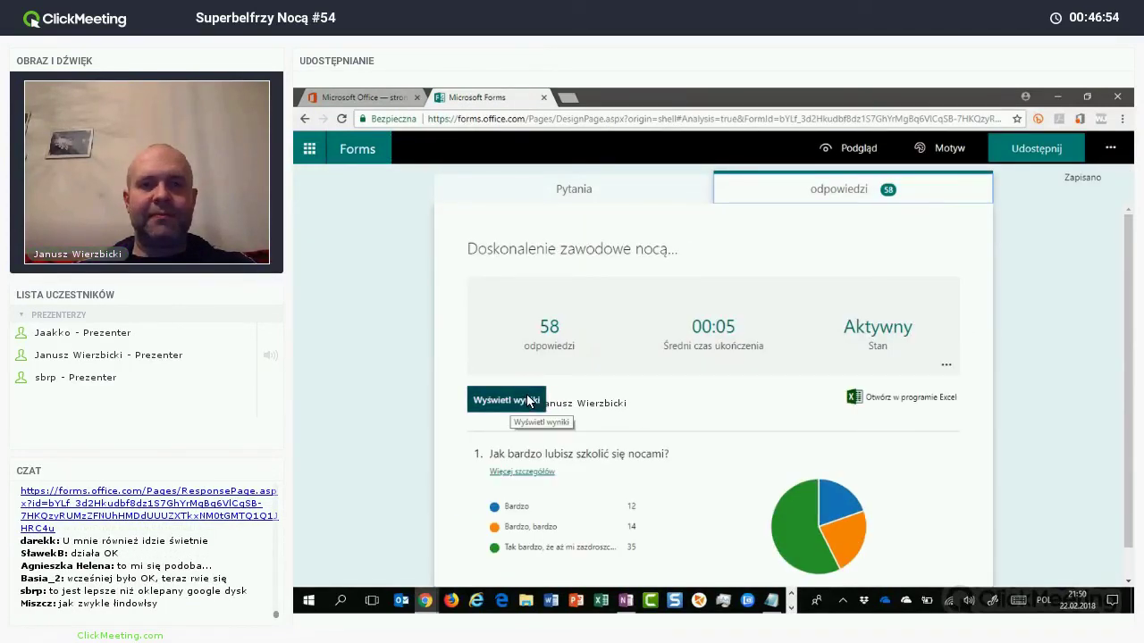
# Step: Browse answers by respondent in the Osoba odpowiadająca list, keeping respondent 1 shown
pyautogui.click(506, 399)
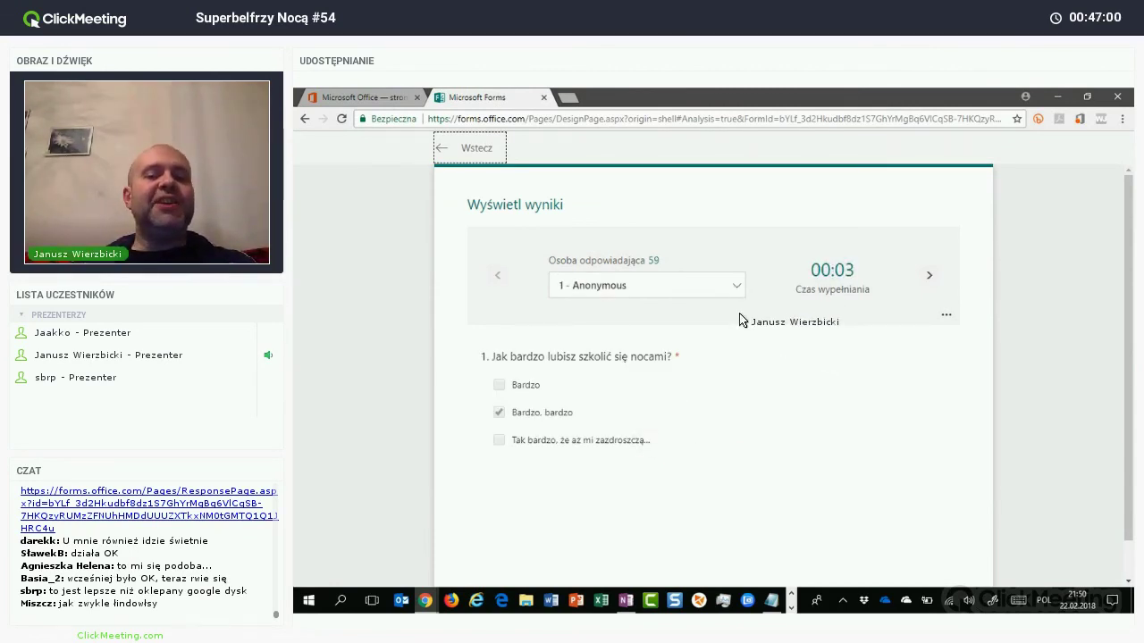
pyautogui.click(737, 288)
pyautogui.scroll(-8, 739, 388)
pyautogui.scroll(-8, 738, 404)
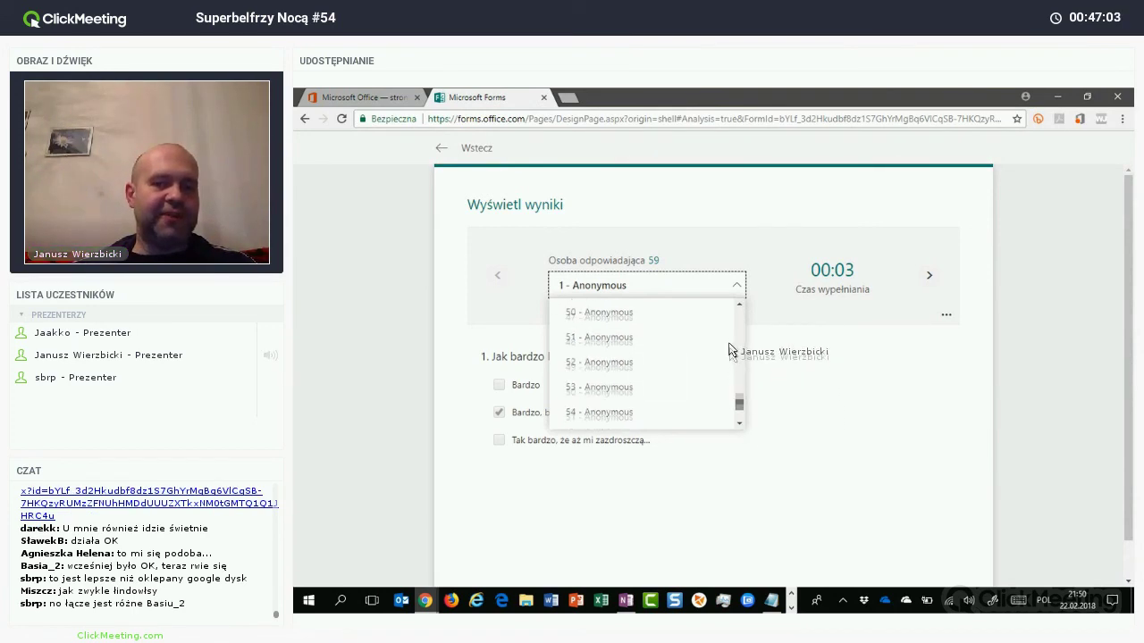
pyautogui.scroll(16, 777, 349)
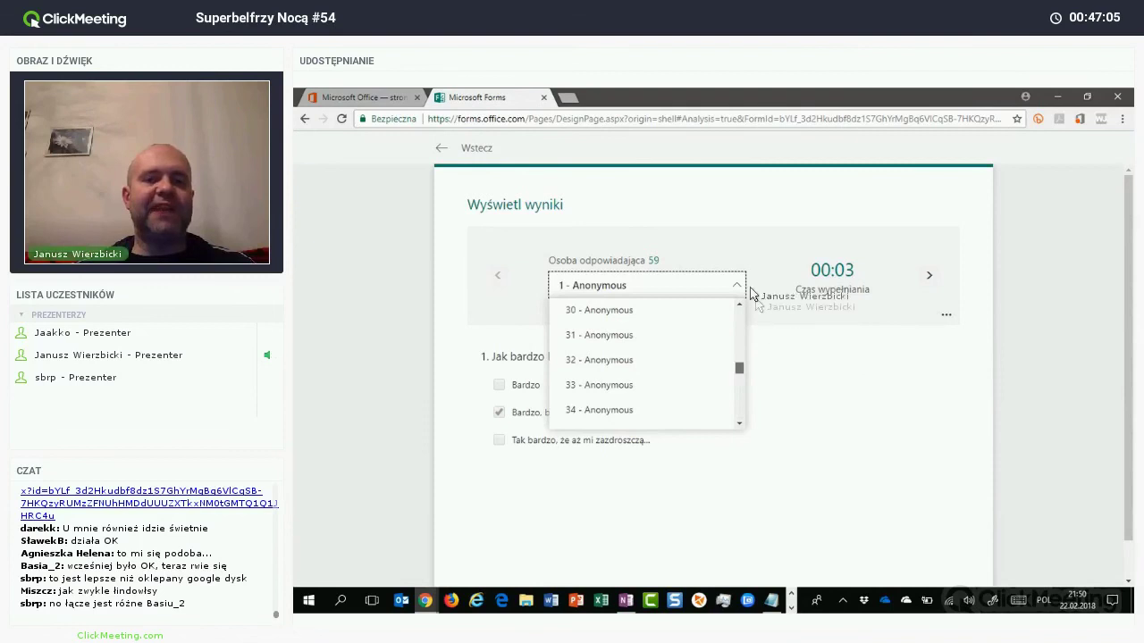
pyautogui.click(747, 224)
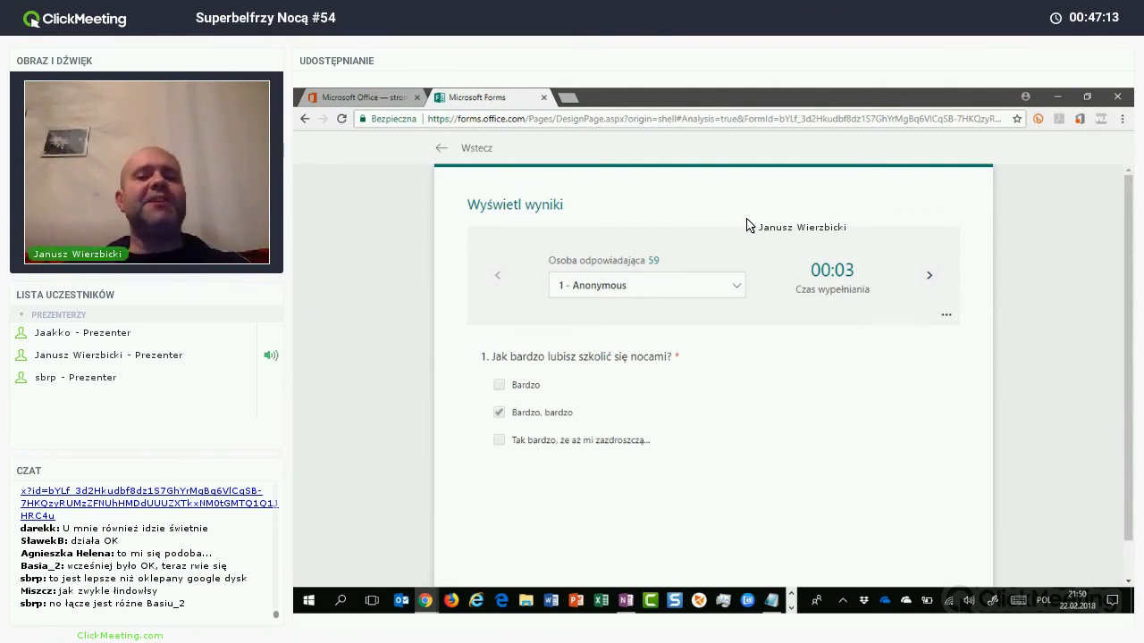
pyautogui.click(650, 295)
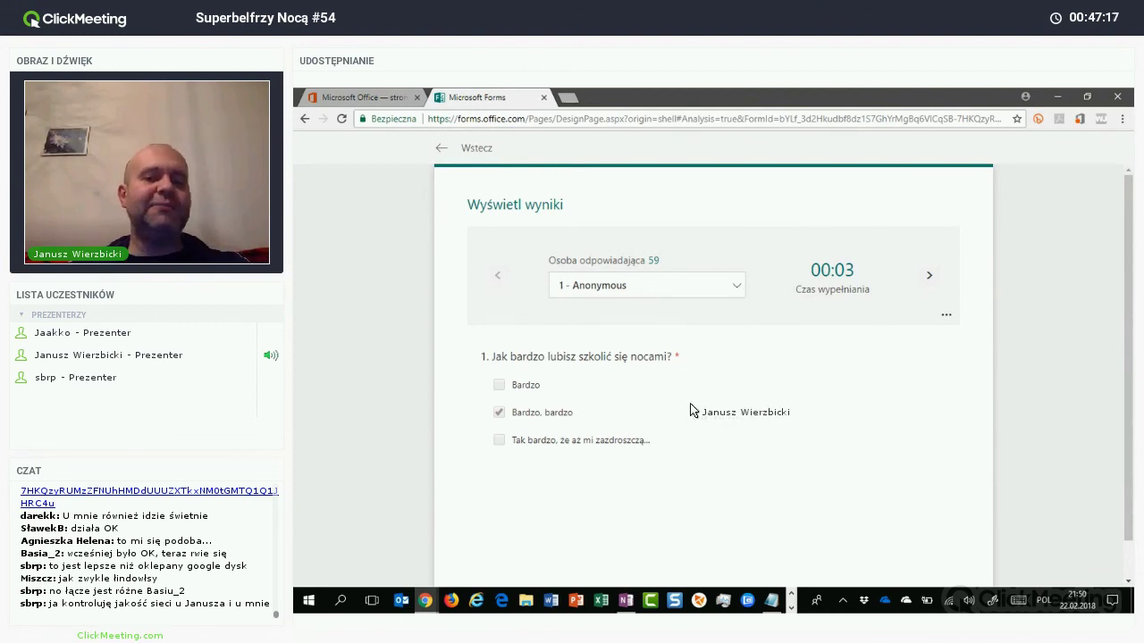
pyautogui.click(599, 478)
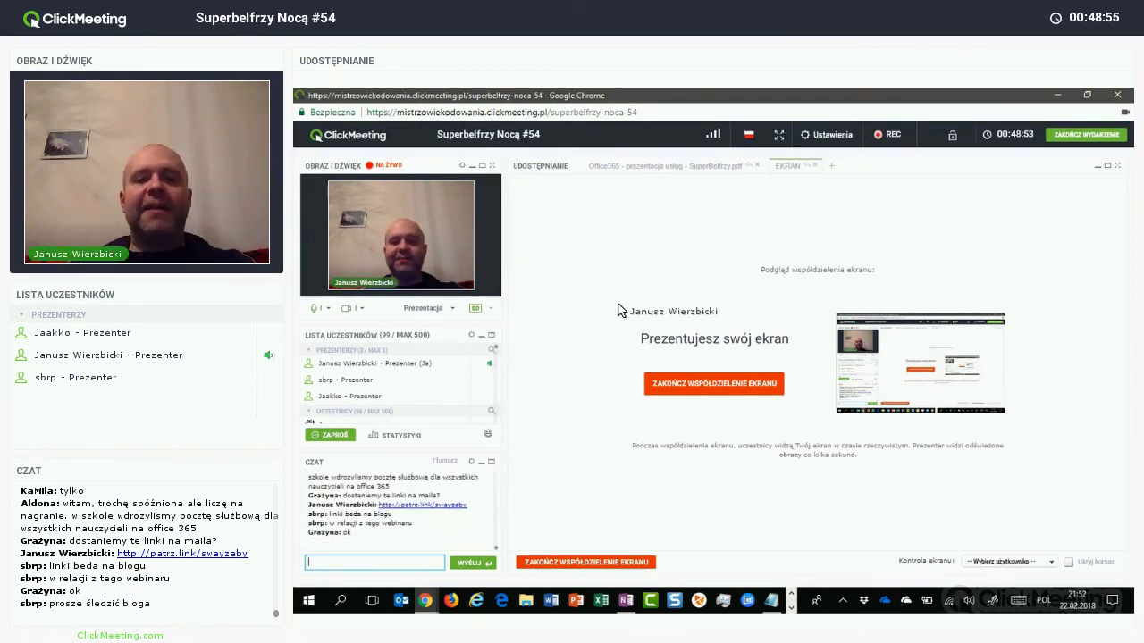
# Step: Switch to the Sway presentation and open its amphibian photo stack full-screen
pyautogui.hotkey('alt', 'Tab')
pyautogui.scroll(-3, 624, 310)
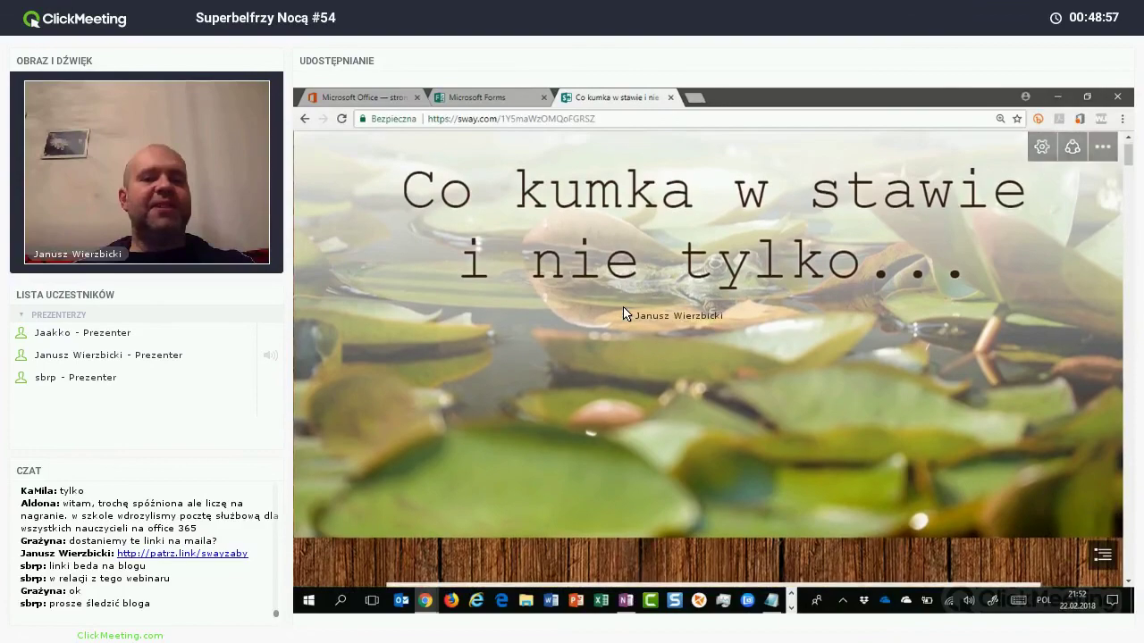
pyautogui.scroll(-3, 624, 312)
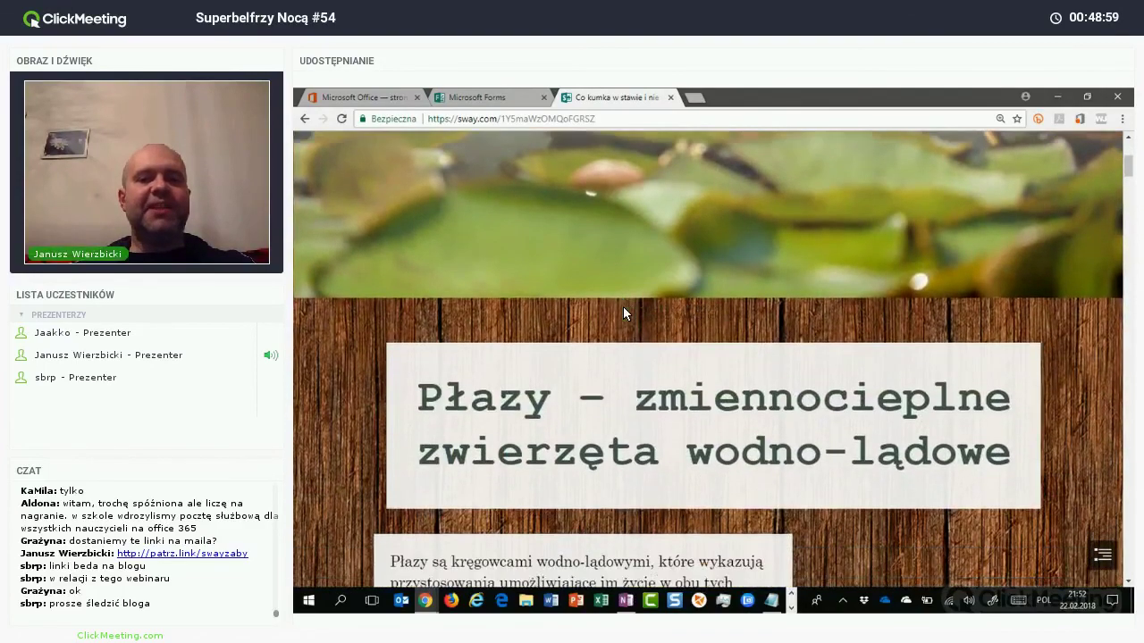
pyautogui.scroll(-1, 816, 317)
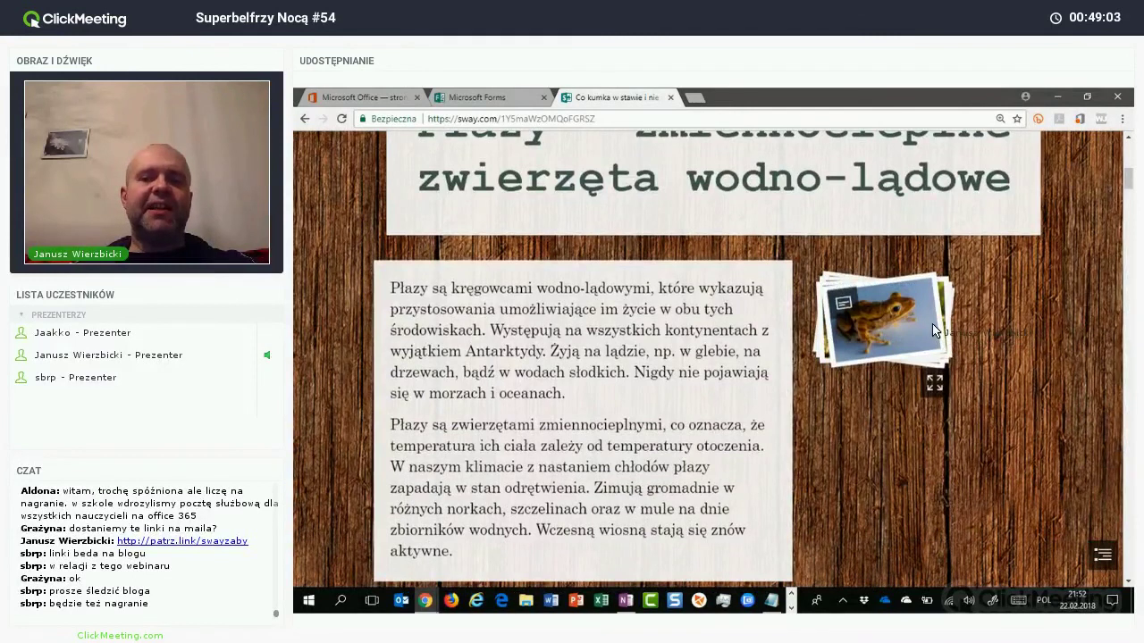
pyautogui.click(931, 330)
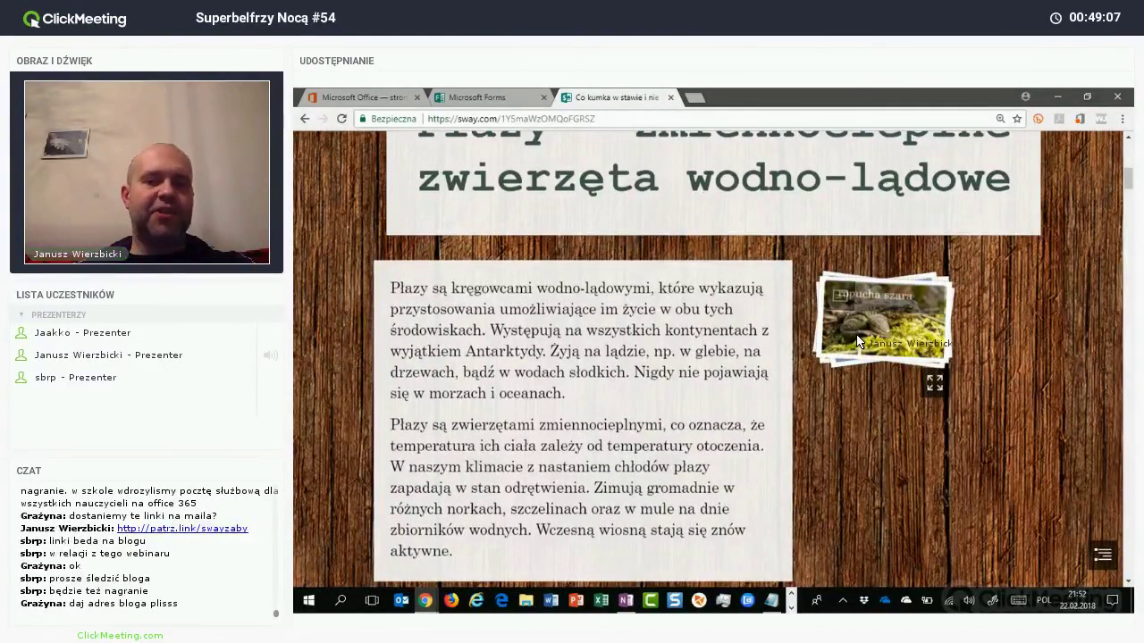
pyautogui.click(856, 343)
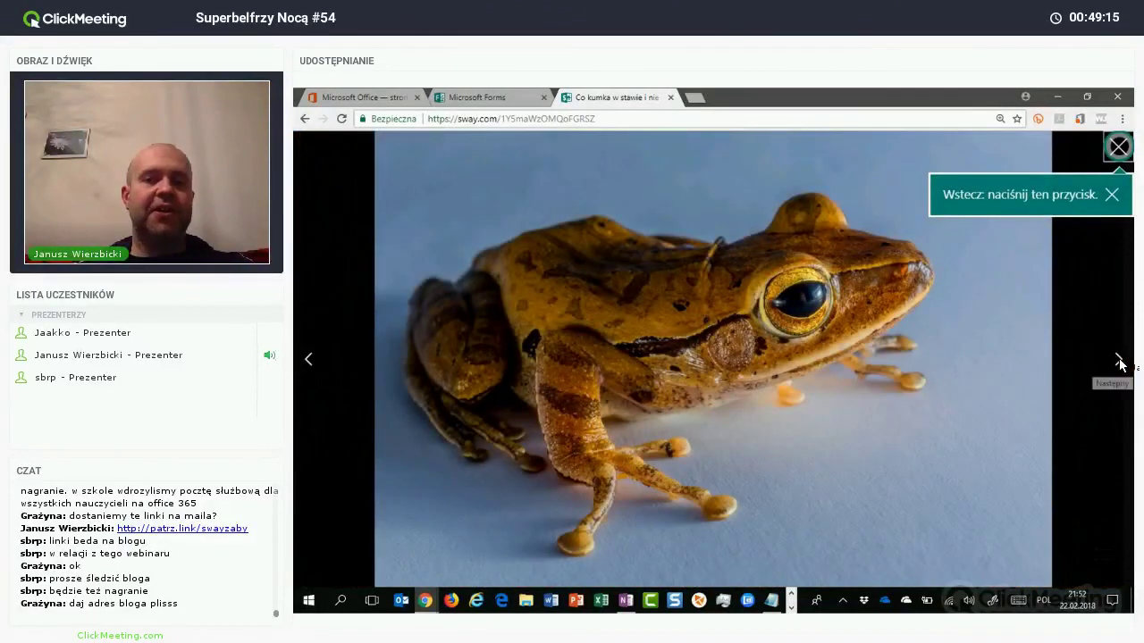
# Step: Step through the photos to the newt and back, then close the viewer and scroll on
pyautogui.click(1119, 362)
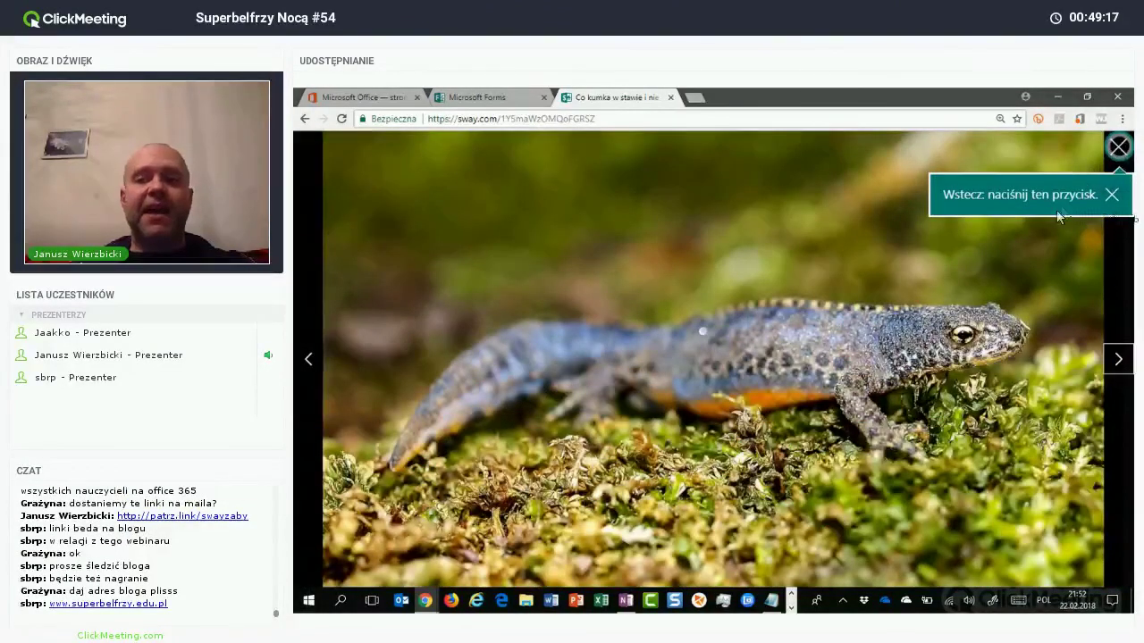
pyautogui.press('Left')
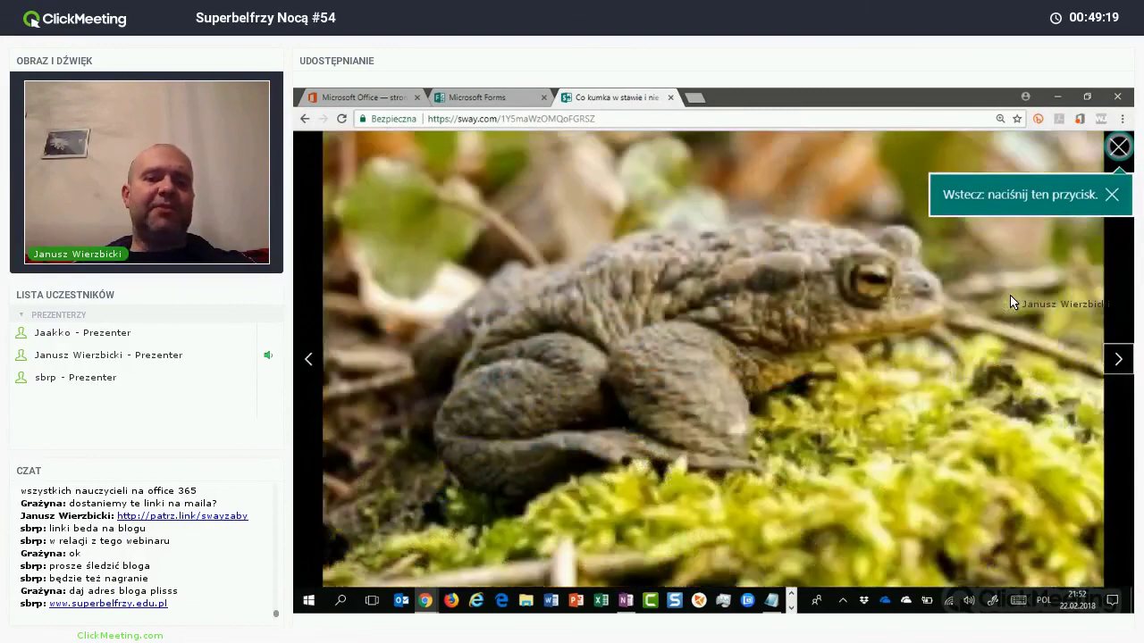
pyautogui.press('Escape')
pyautogui.scroll(-3, 512, 291)
pyautogui.scroll(-2, 512, 292)
pyautogui.scroll(-3, 465, 299)
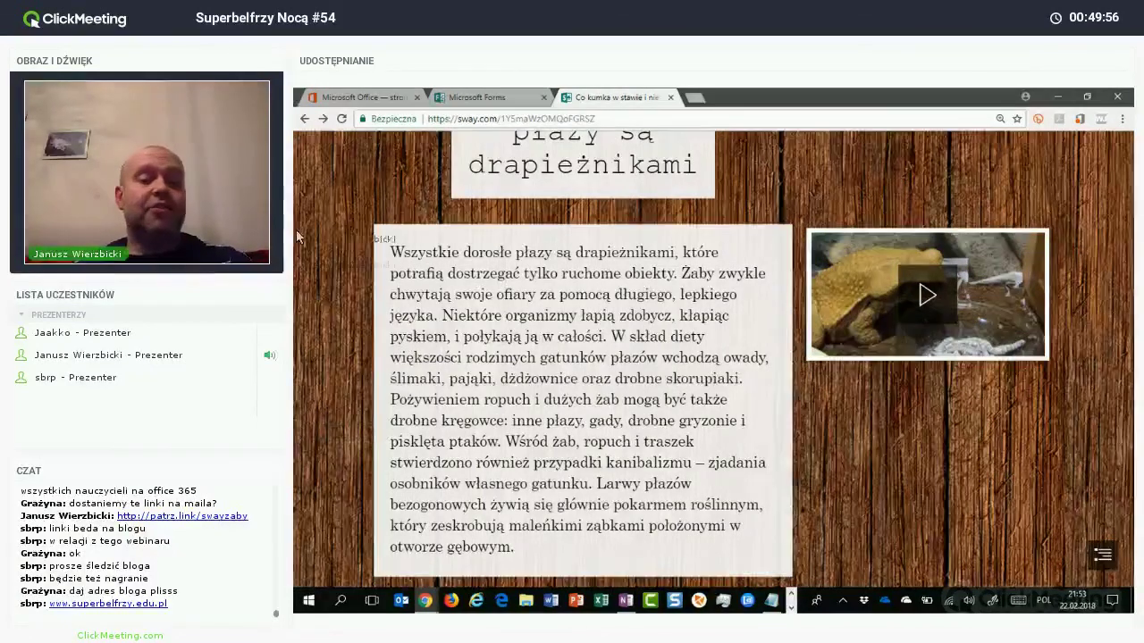
# Step: Launch Sway from the Office 365 home page apps
pyautogui.click(358, 97)
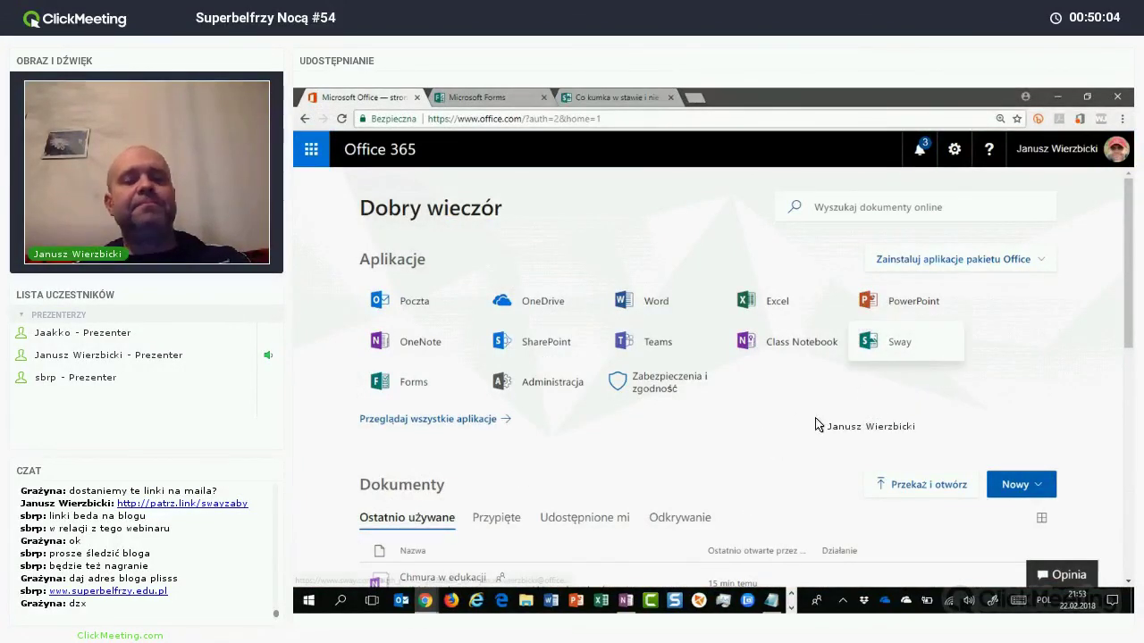
pyautogui.click(899, 342)
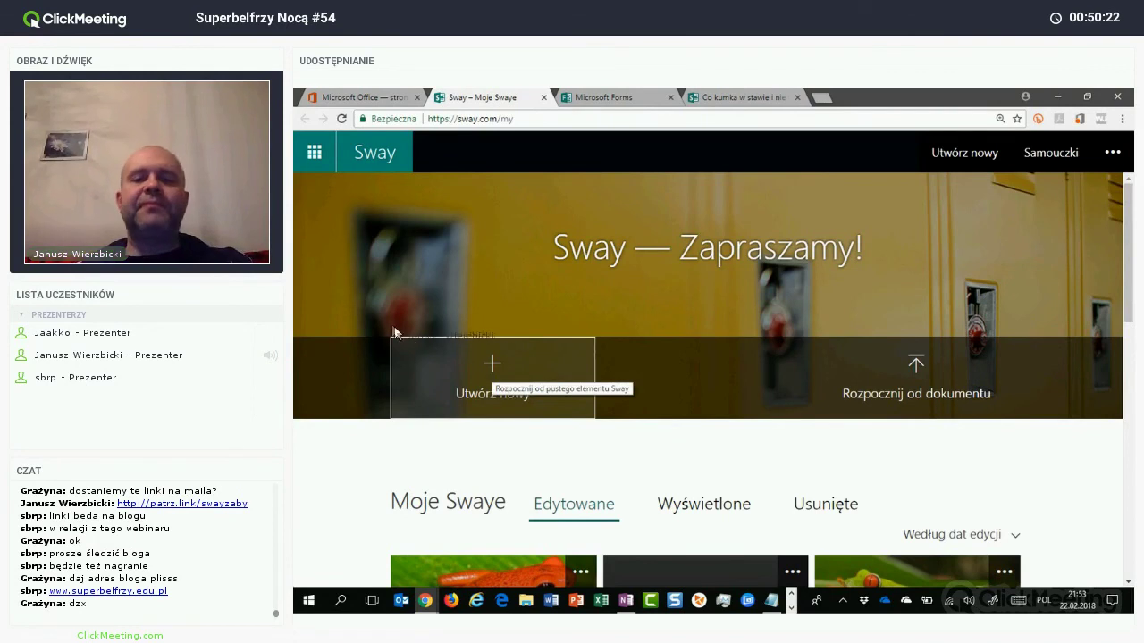
# Step: Start a new blank Sway and reduce the browser zoom to 100%
pyautogui.click(482, 379)
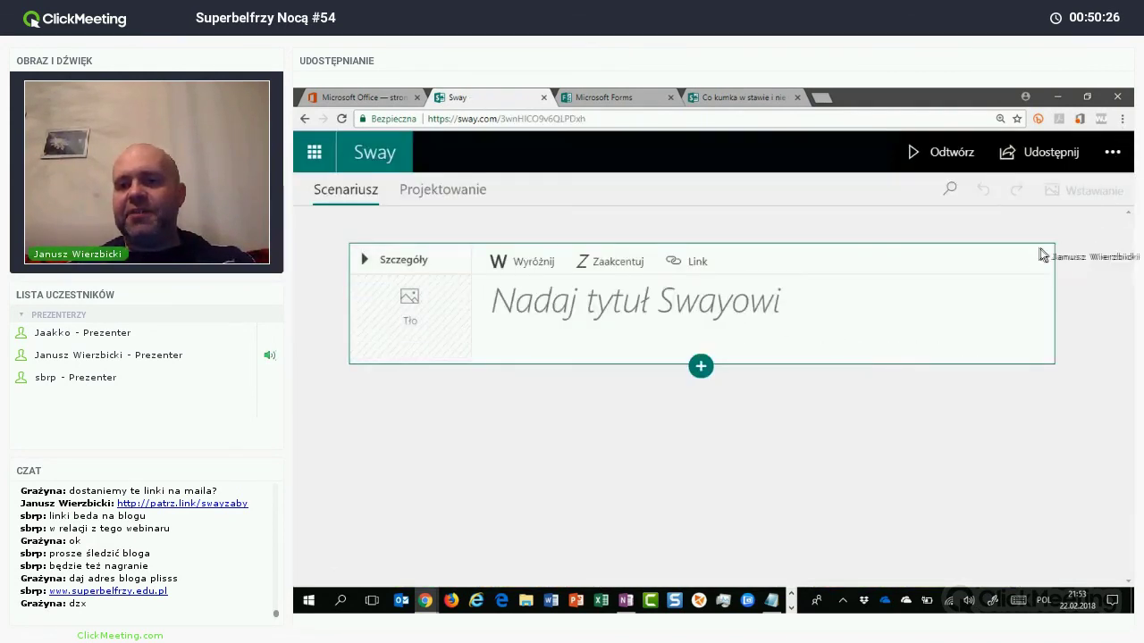
pyautogui.click(1123, 117)
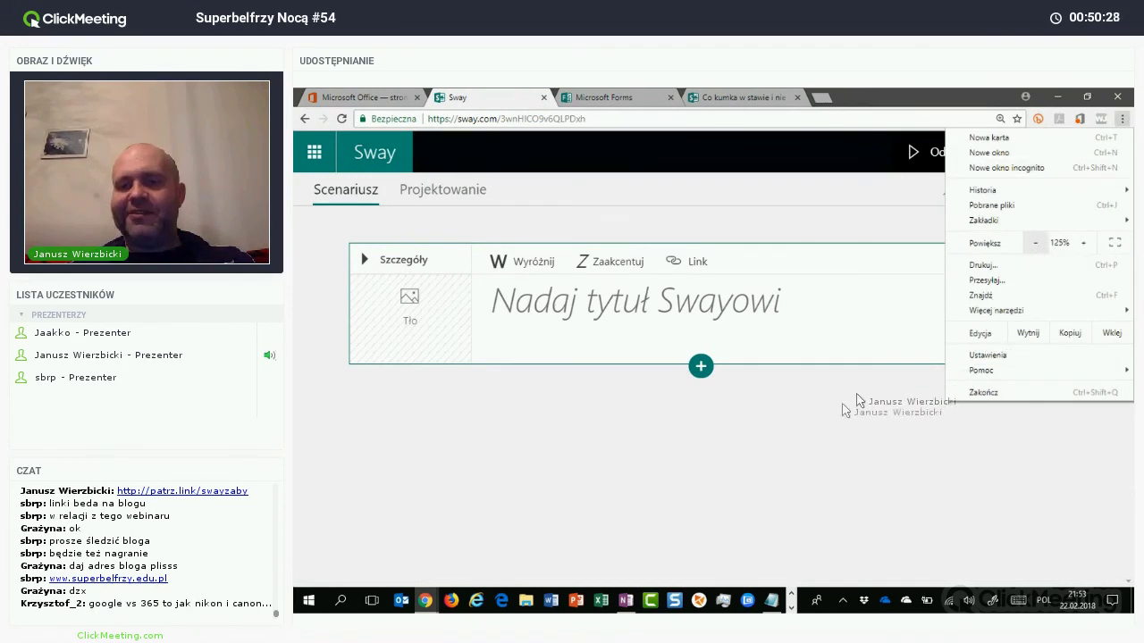
pyautogui.click(1035, 242)
pyautogui.click(1034, 242)
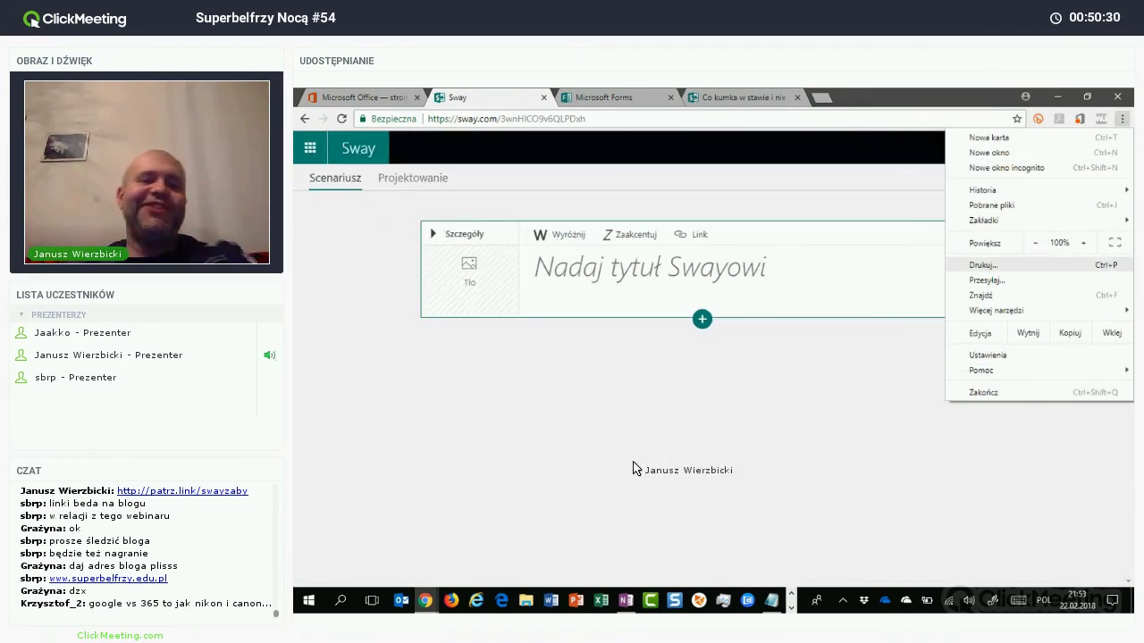
pyautogui.press('Escape')
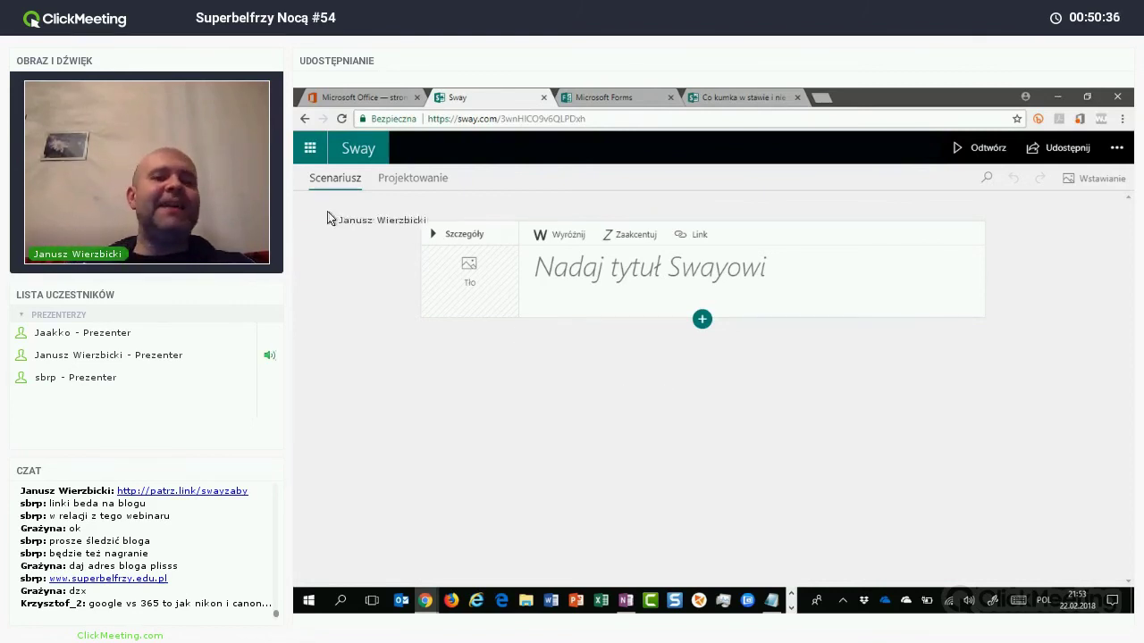
# Step: Enter 'Życie i twórczość płazów' as the new Sway's title
pyautogui.click(611, 288)
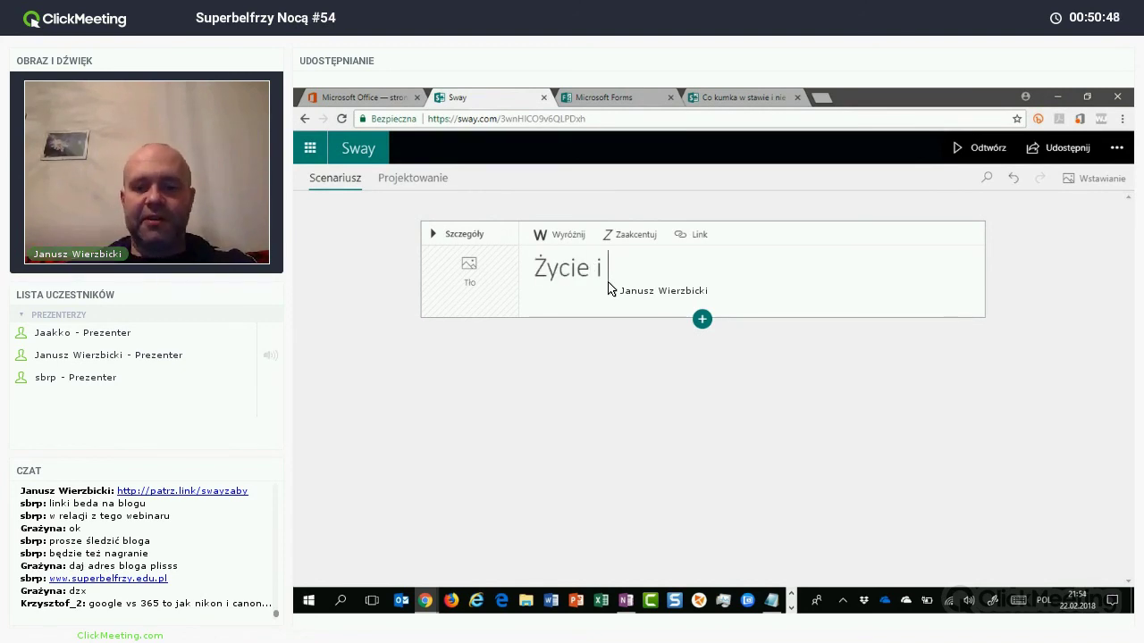
pyautogui.write('twórczość p')
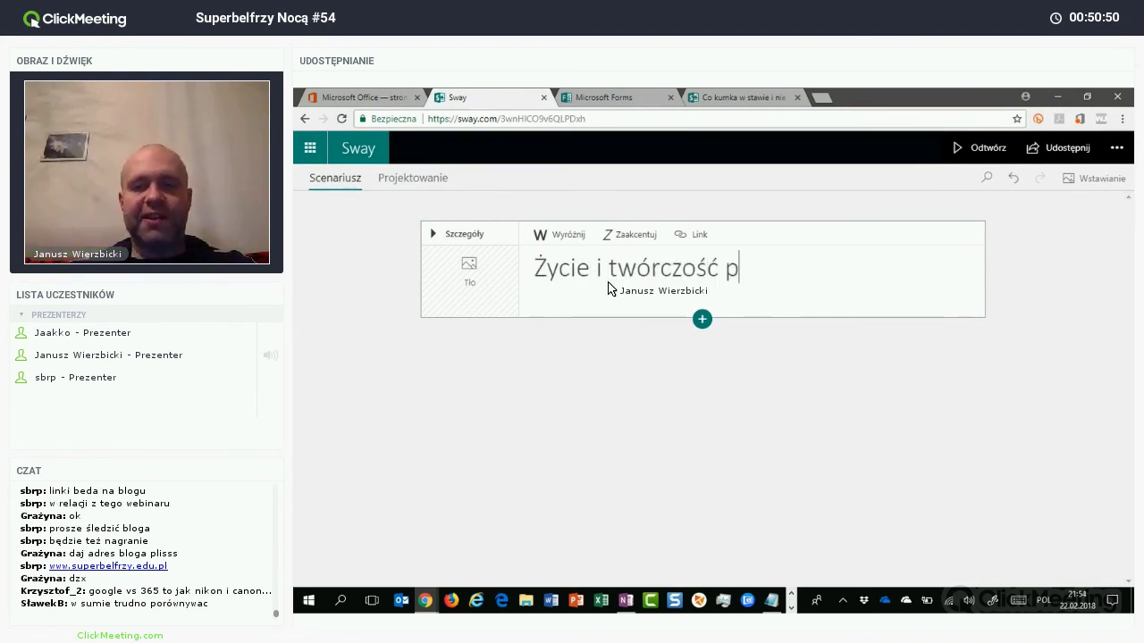
pyautogui.write('łaz')
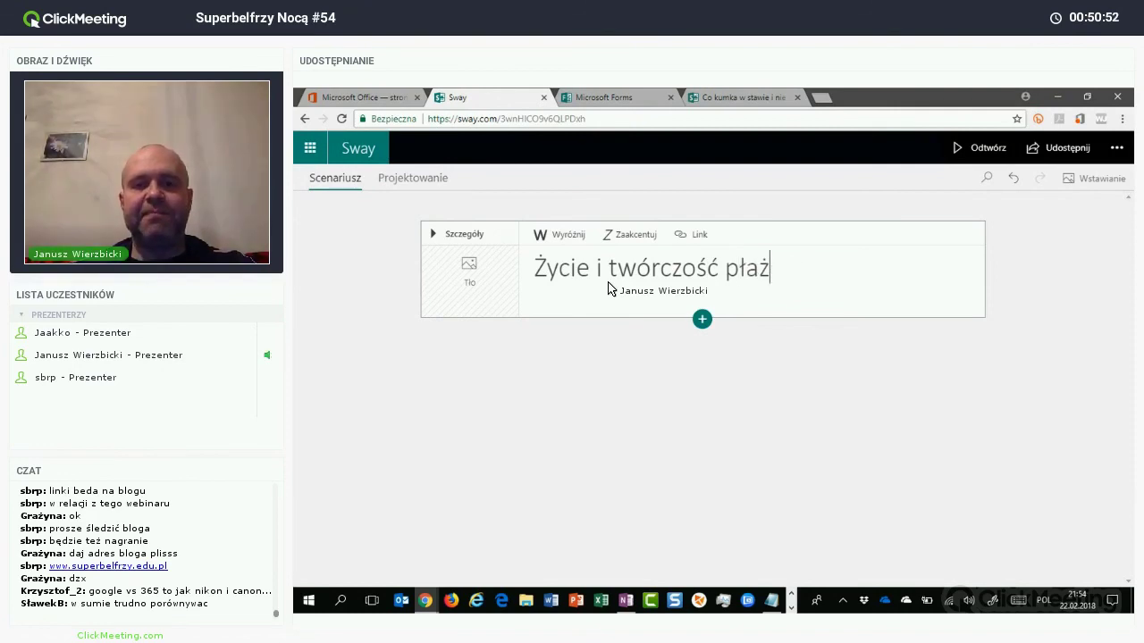
pyautogui.write('ów')
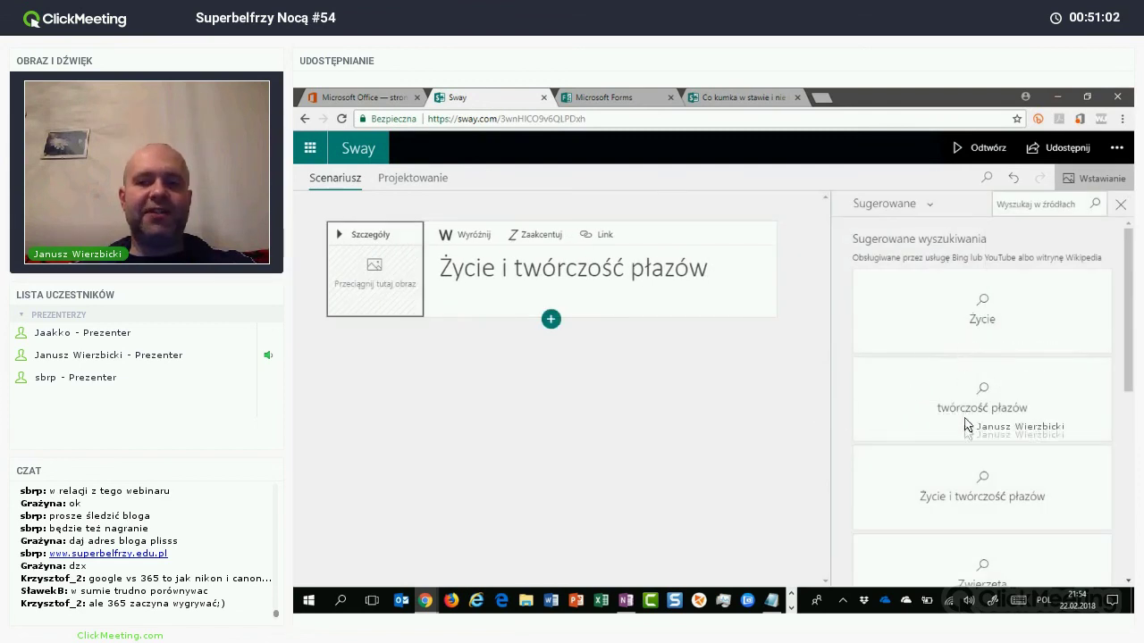
# Step: Search the insert pane for 'żaba' and show only image results
pyautogui.click(1023, 206)
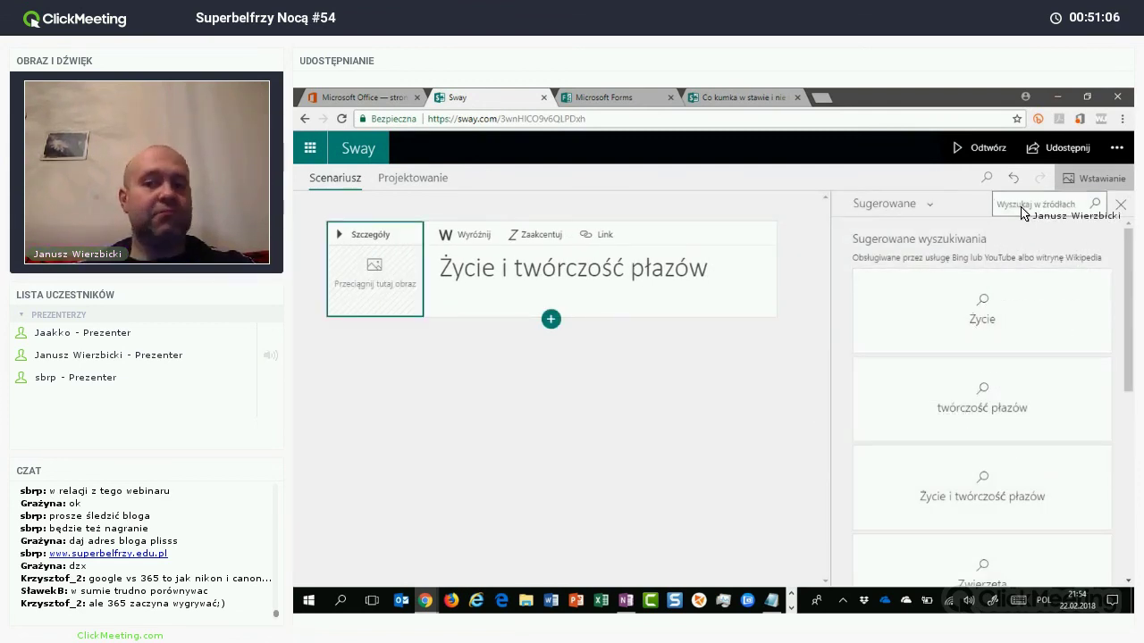
pyautogui.write('żaba')
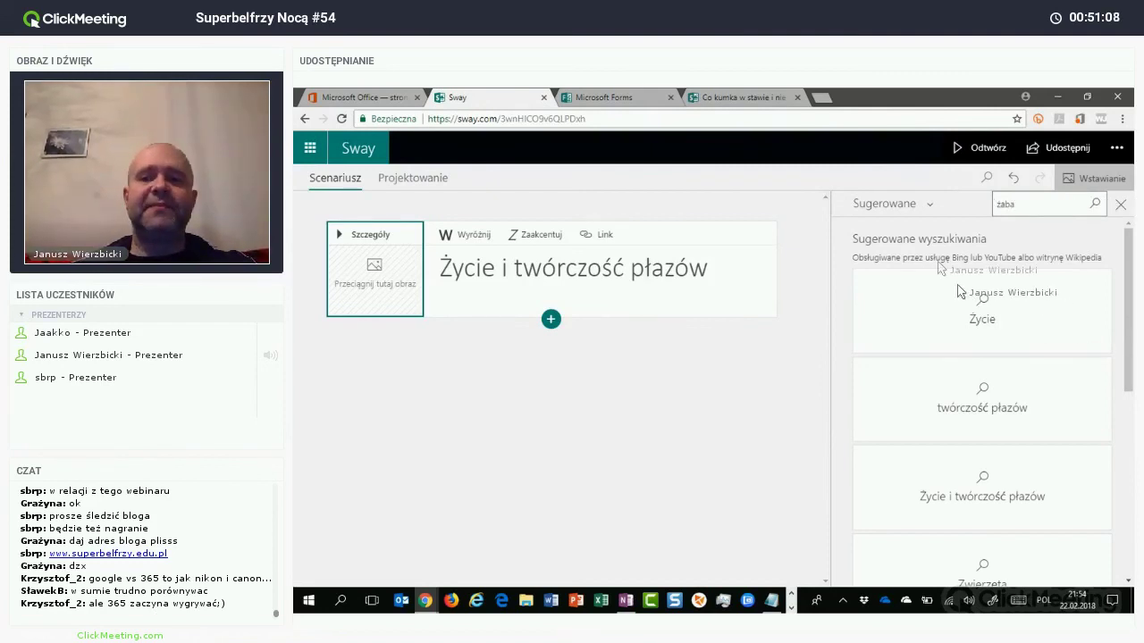
pyautogui.press('Return')
pyautogui.click(913, 234)
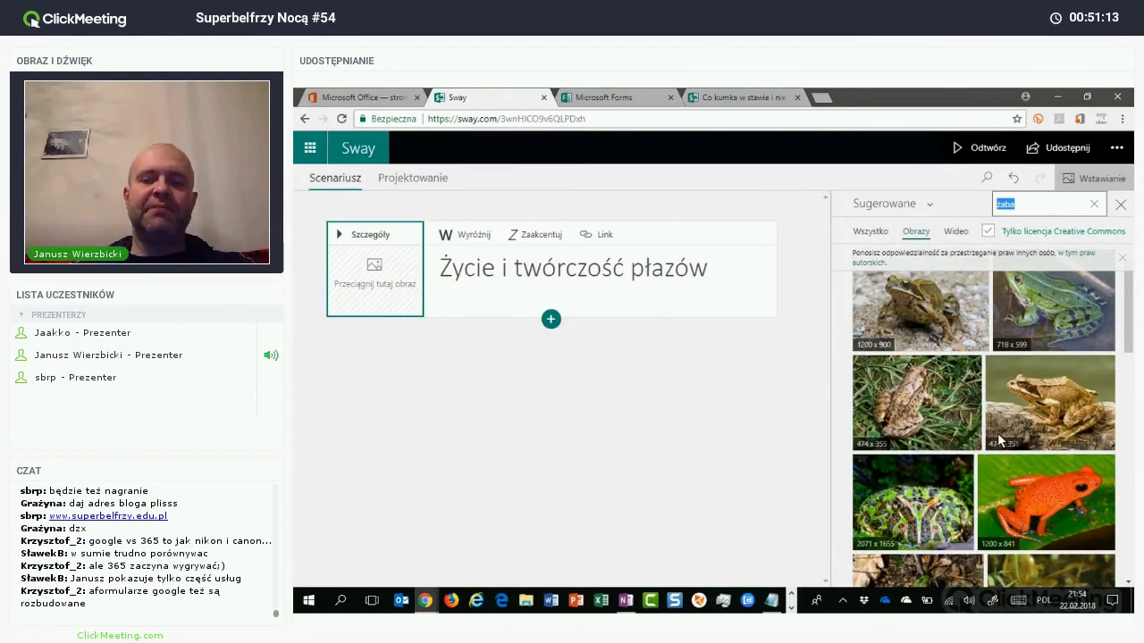
# Step: Set the 2160x1440 green frog photo as the title card's background
pyautogui.scroll(-1, 1001, 435)
pyautogui.scroll(-4, 1001, 429)
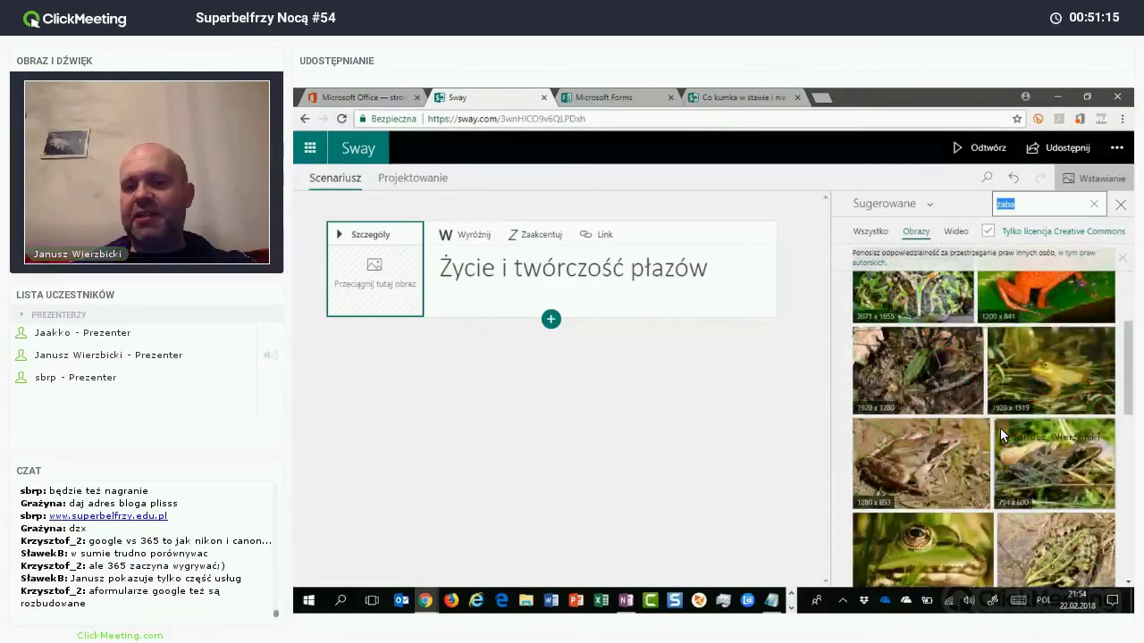
pyautogui.scroll(-5, 1003, 434)
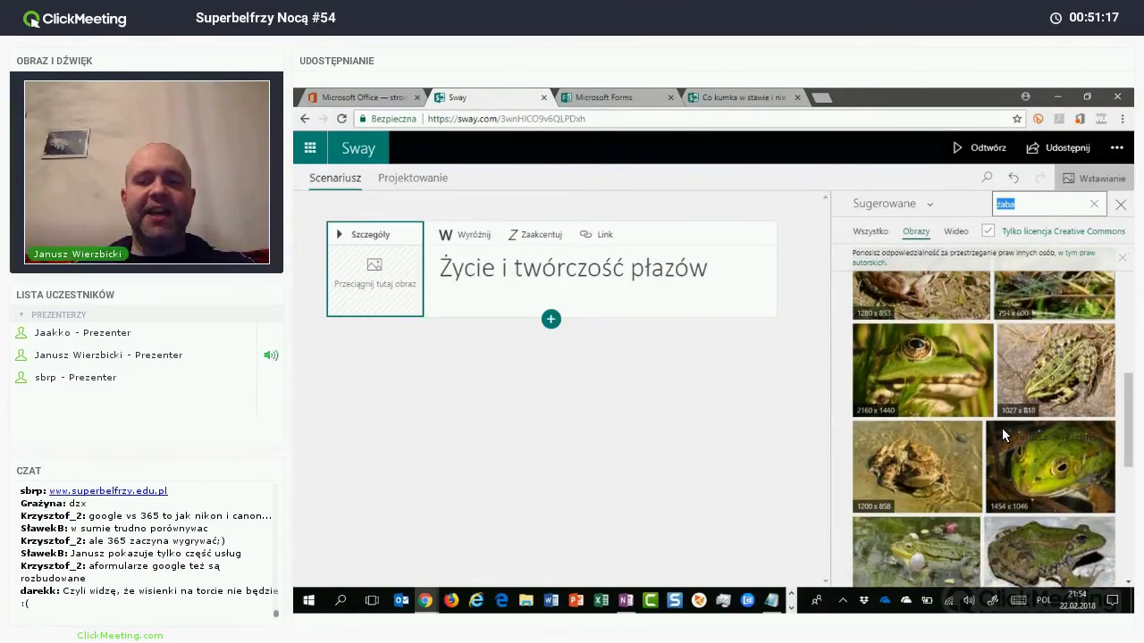
pyautogui.scroll(5, 1002, 428)
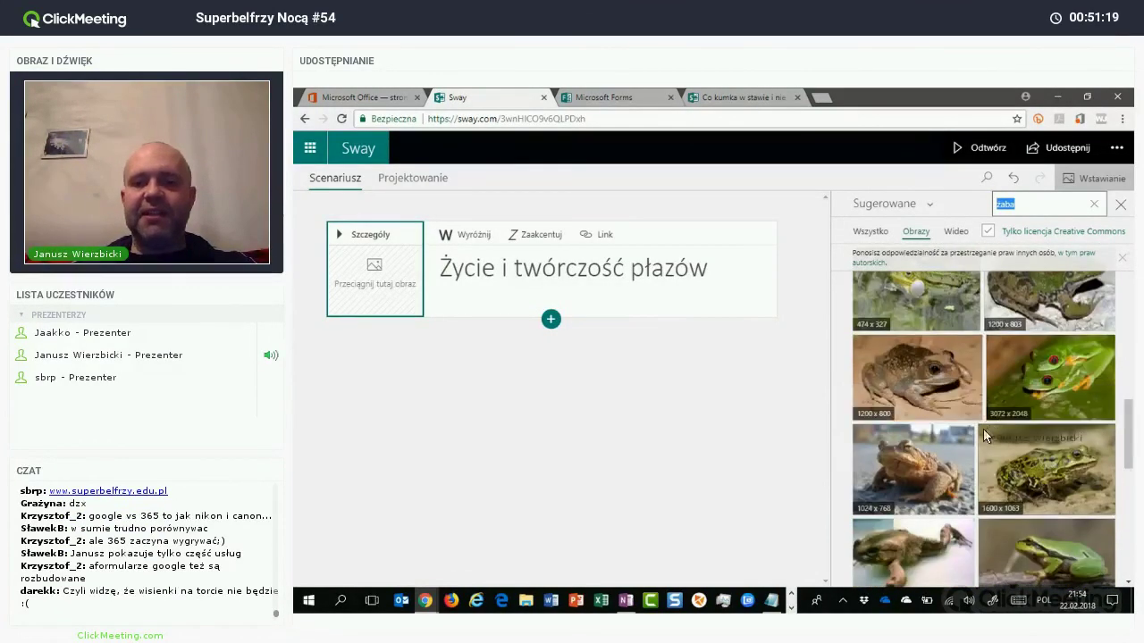
pyautogui.scroll(2, 800, 505)
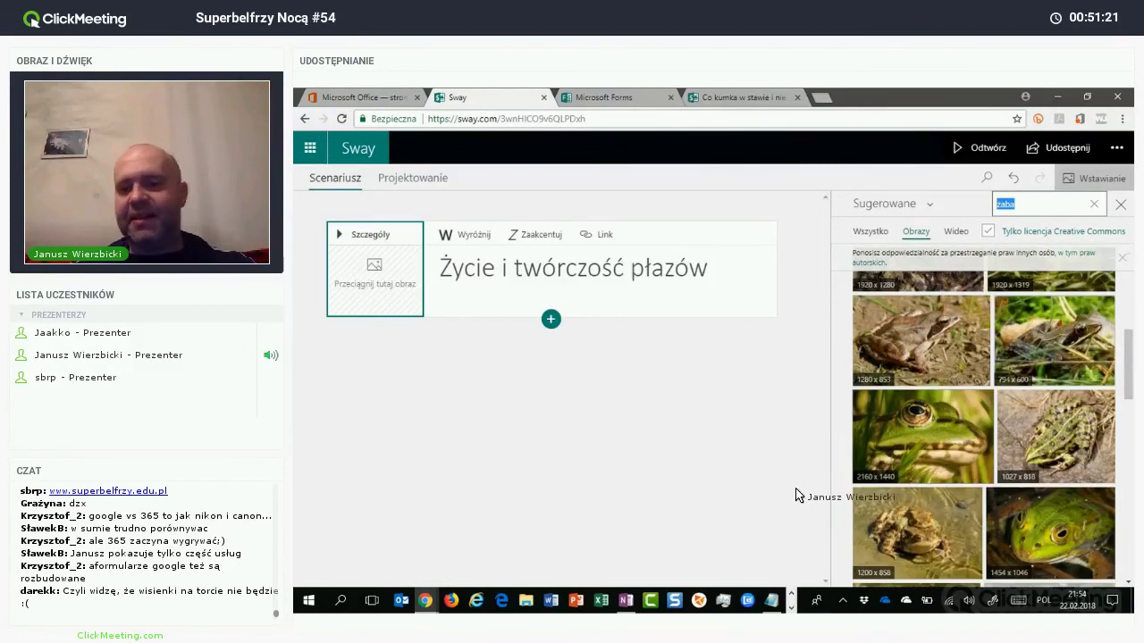
pyautogui.click(922, 436)
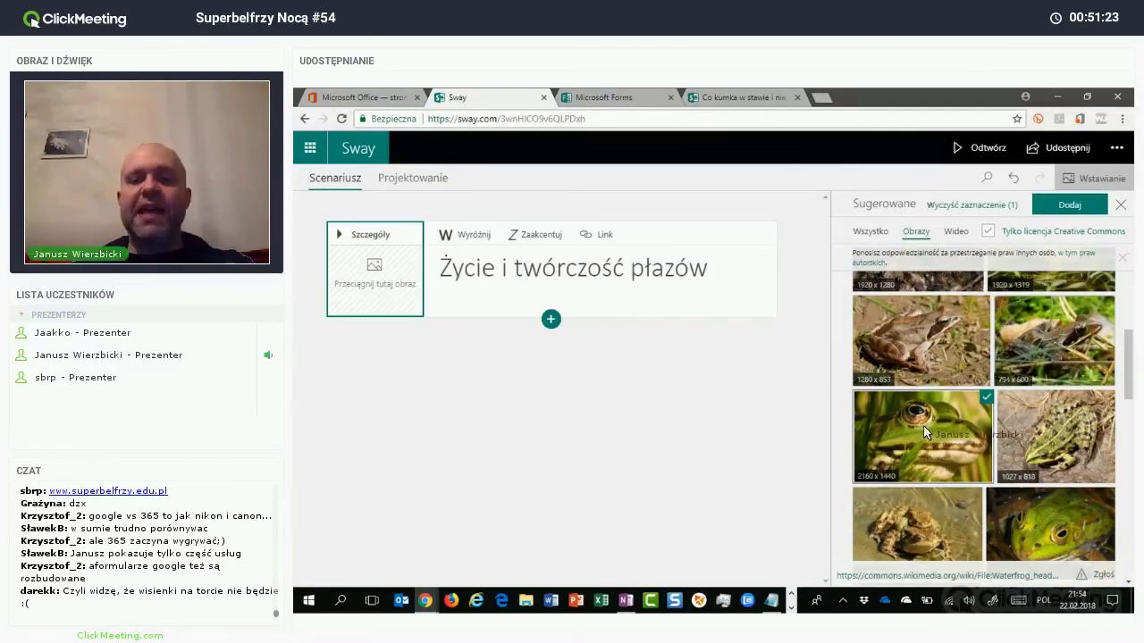
pyautogui.moveTo(740, 475); pyautogui.dragTo(334, 424)
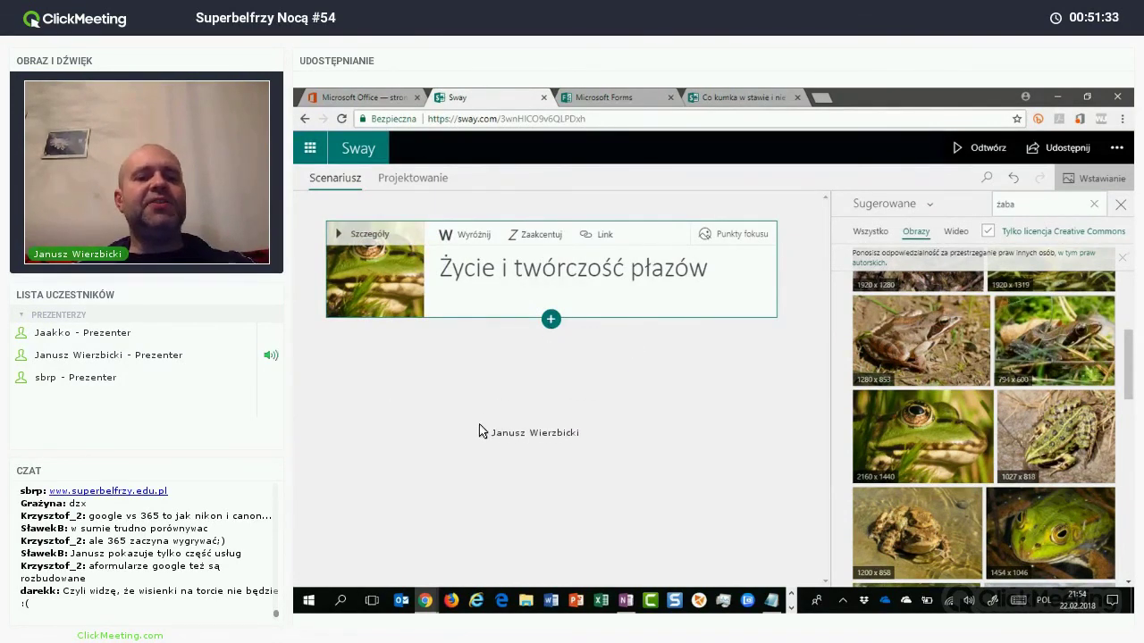
# Step: Add heading 'Płazy - zwierzęta wodno - lądowe, zmiennocieplne', bolding 'wodno - lądowe' and italicising 'zmiennocieplne'
pyautogui.click(550, 319)
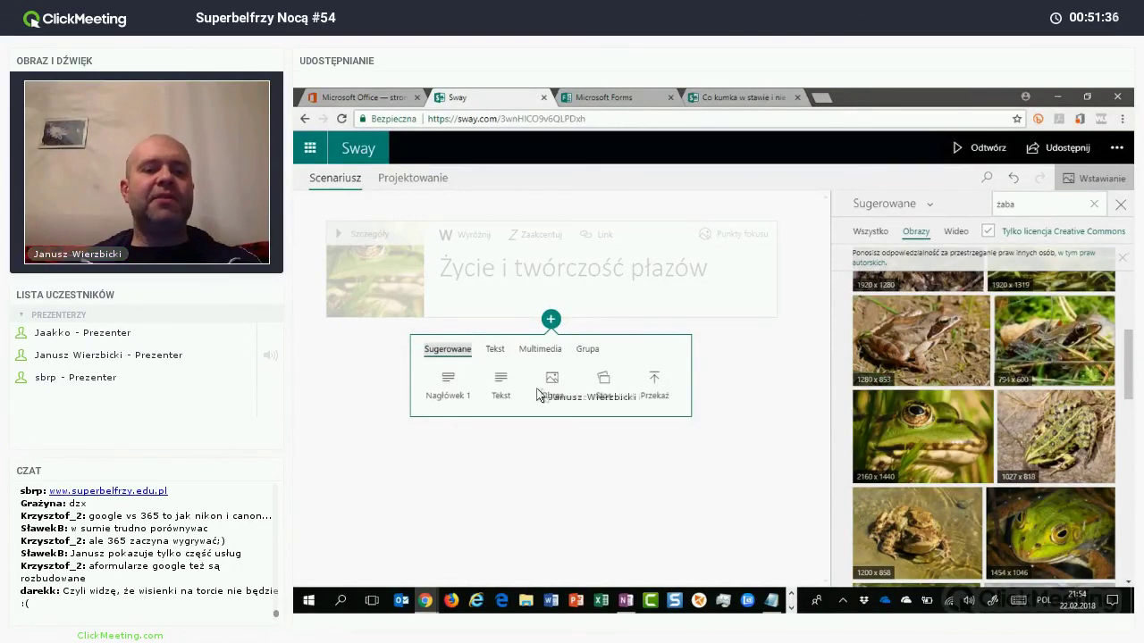
pyautogui.click(479, 402)
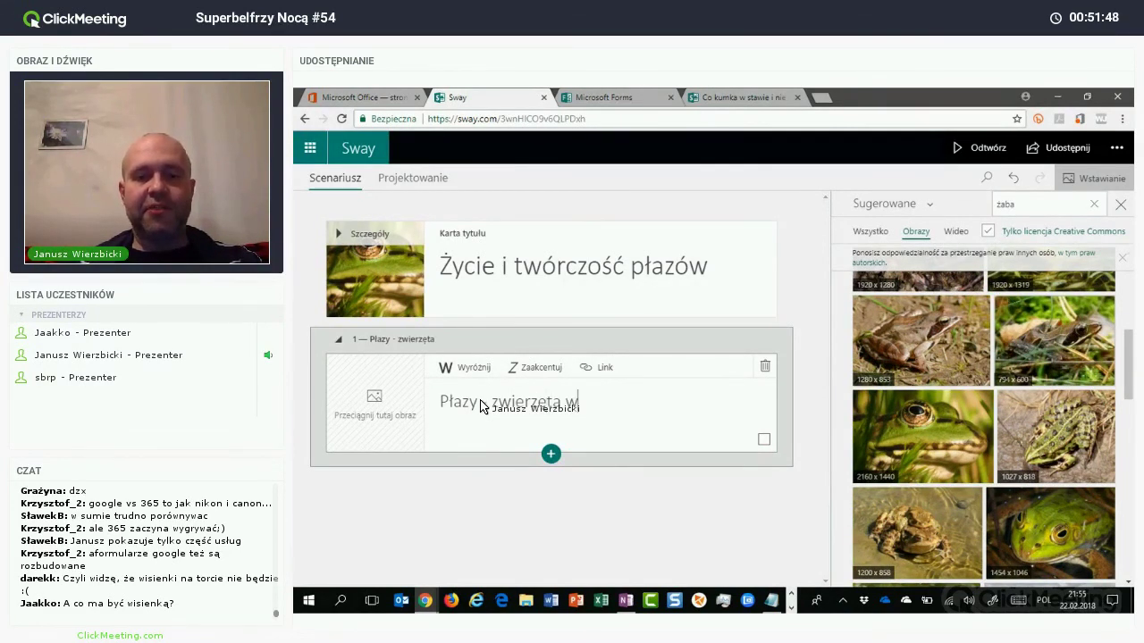
pyautogui.write('odno ')
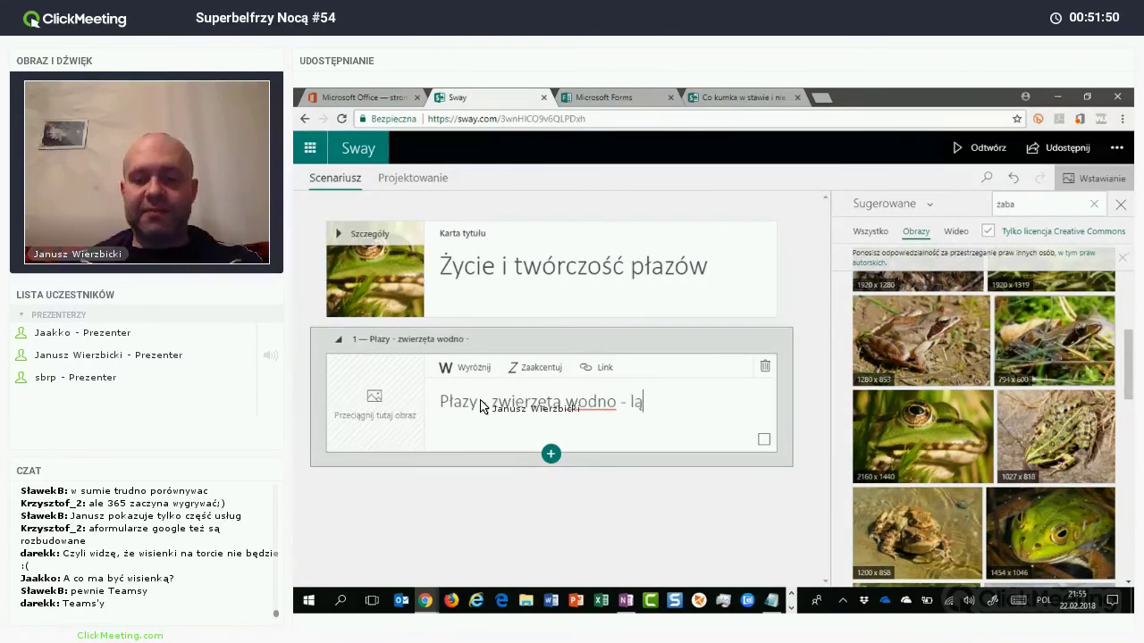
pyautogui.write('- lądowe, zmiennoci')
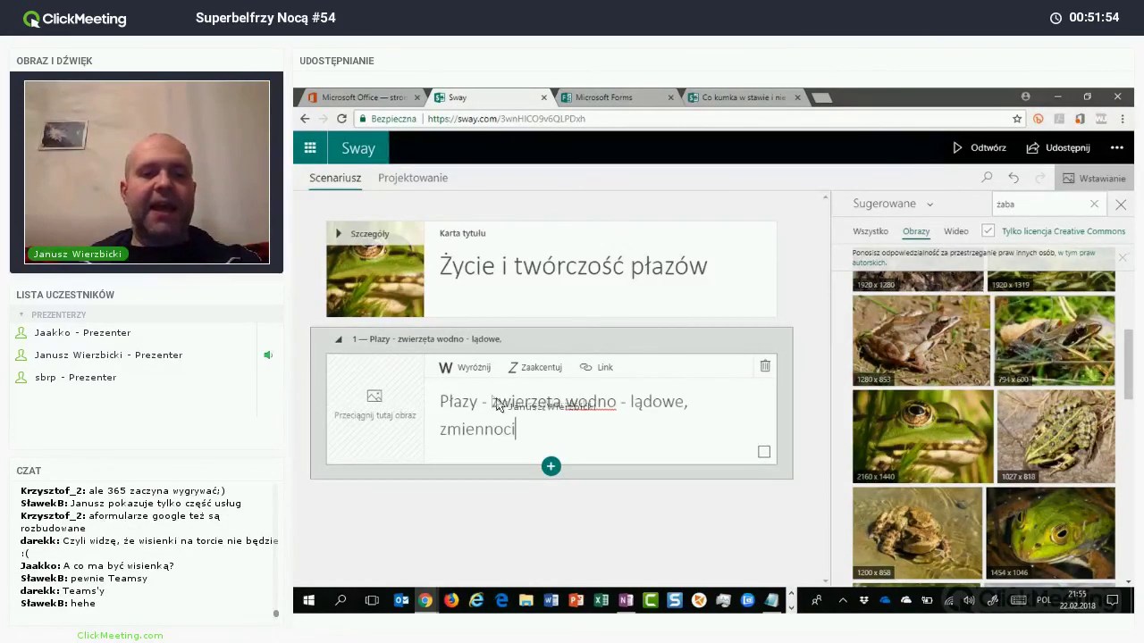
pyautogui.write('eplne')
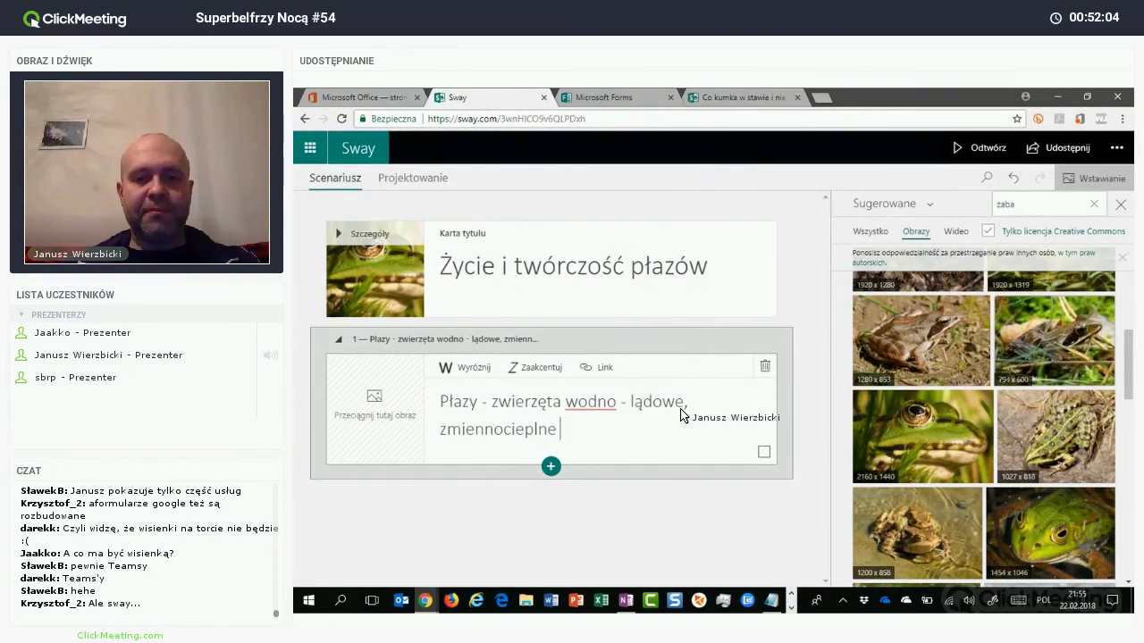
pyautogui.moveTo(681, 414); pyautogui.dragTo(485, 435)
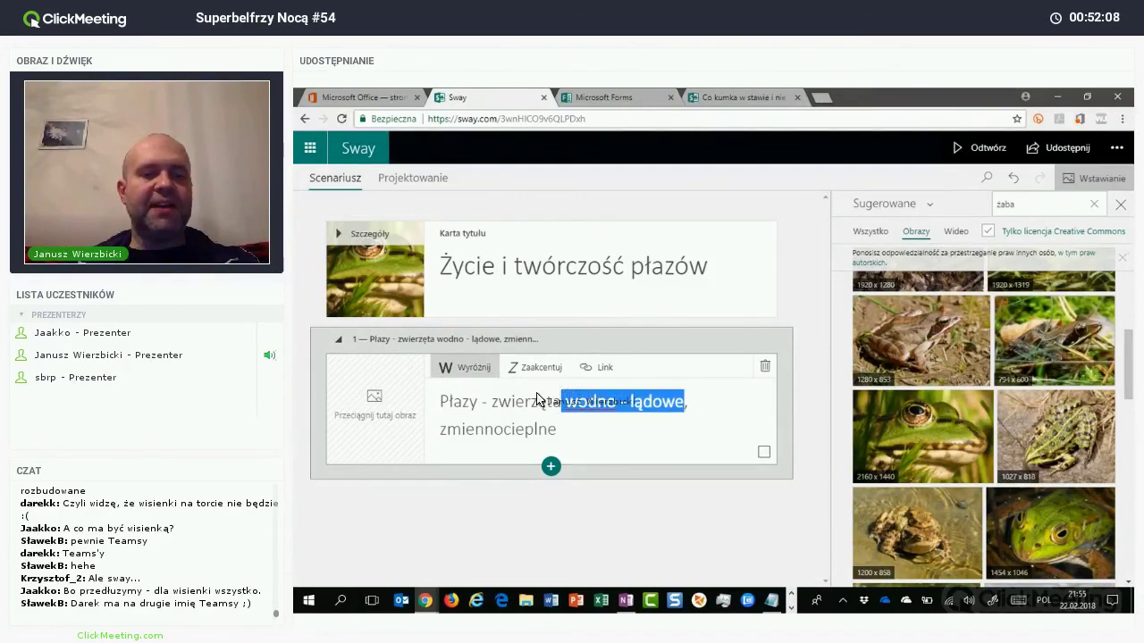
pyautogui.hotkey('ctrl', 'shift', 'Right')
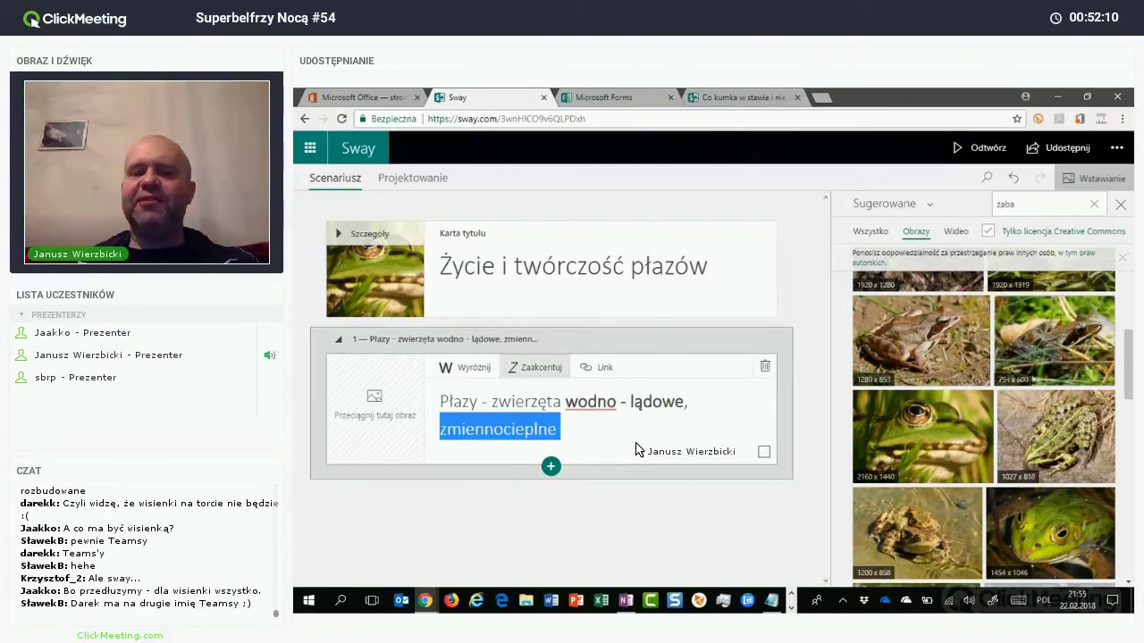
pyautogui.hotkey('ctrl', 'i')
pyautogui.press('Right')
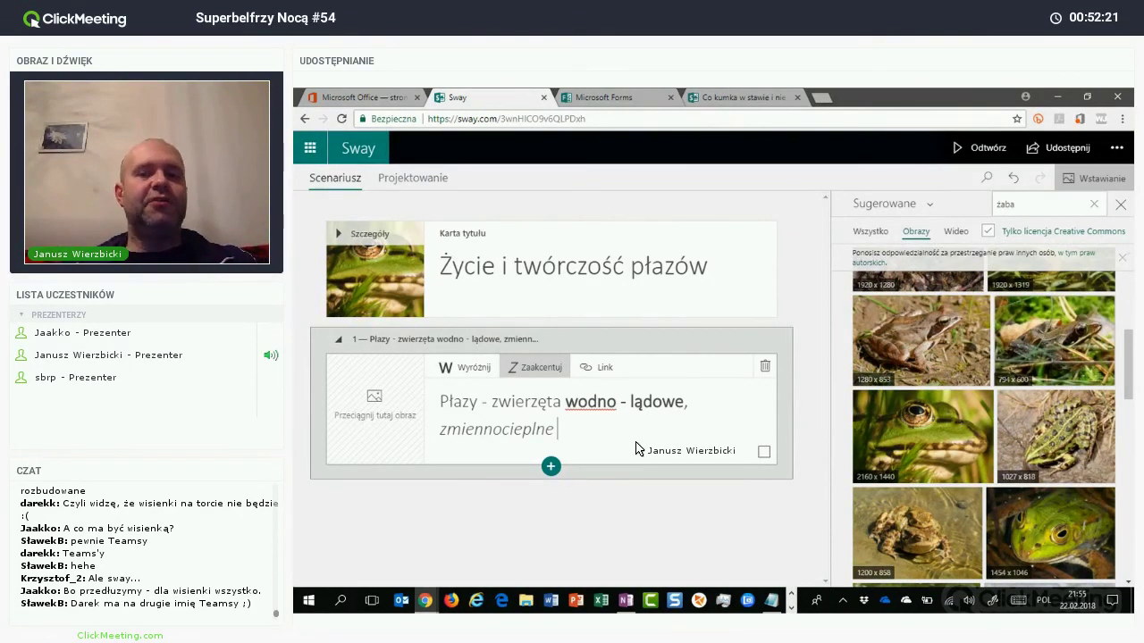
# Step: Add an empty text card below the heading and open a new browser tab
pyautogui.click(552, 467)
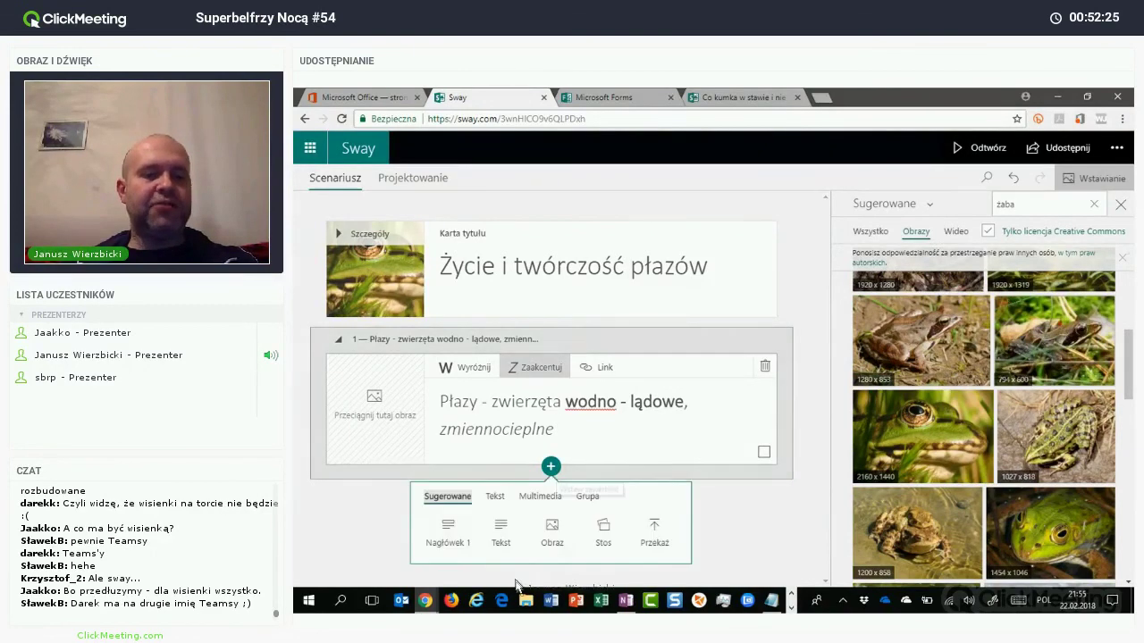
pyautogui.click(501, 531)
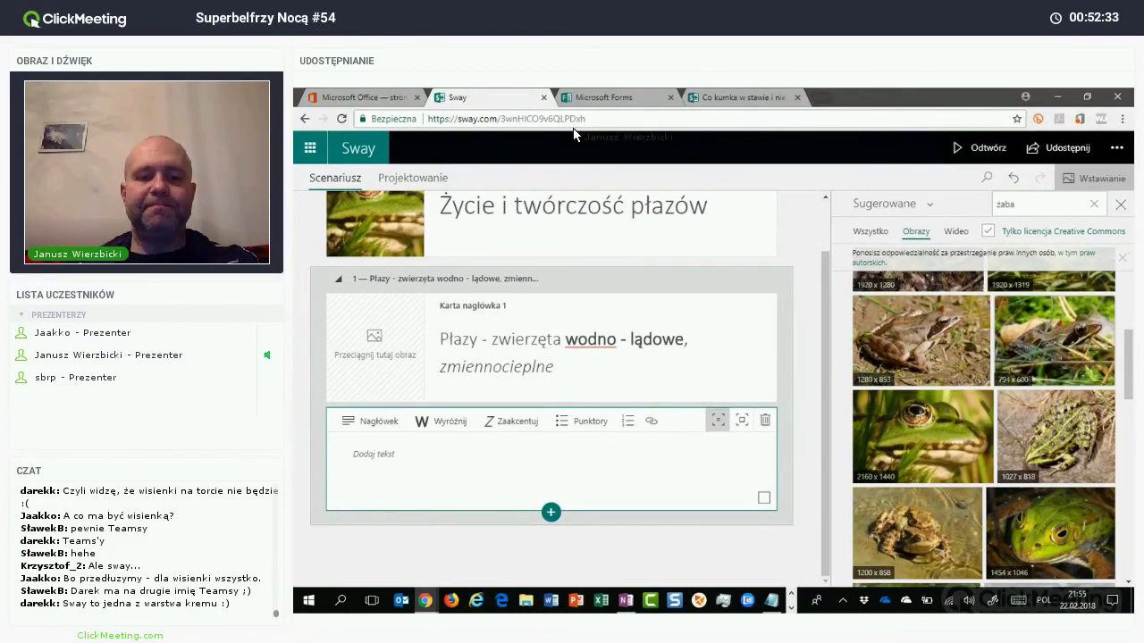
pyautogui.hotkey('ctrl', 't')
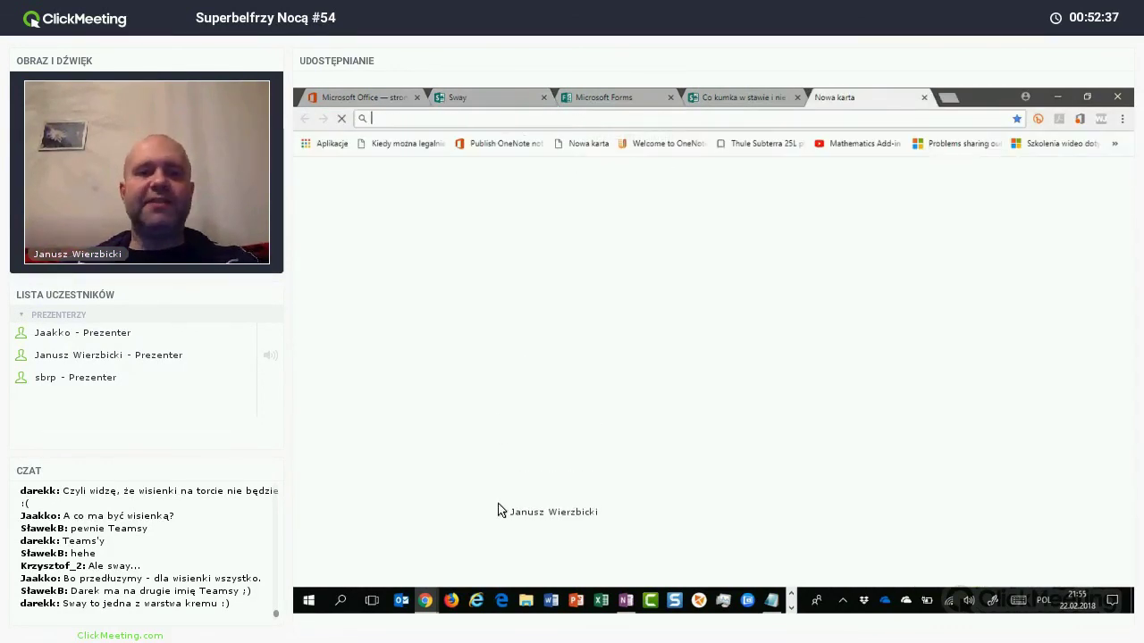
# Step: Search epodreczniki.pl for 'płazy zwierzęta wodno', open the first Świat pod lupą lesson, select its opening paragraphs
pyautogui.write('epodreczniki.pl')
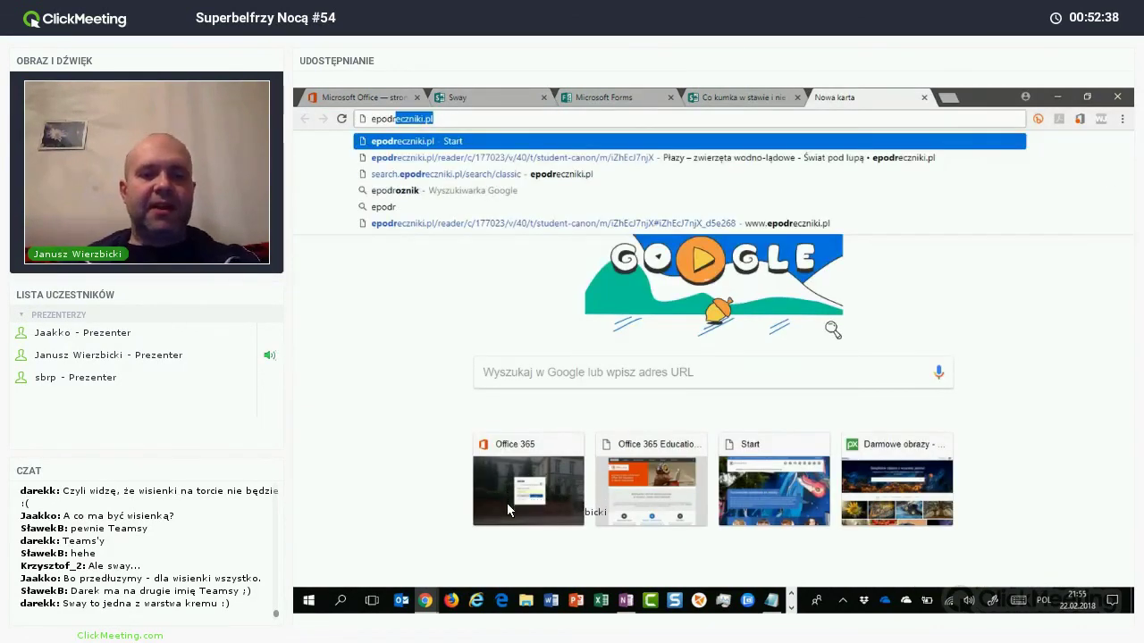
pyautogui.press('Return')
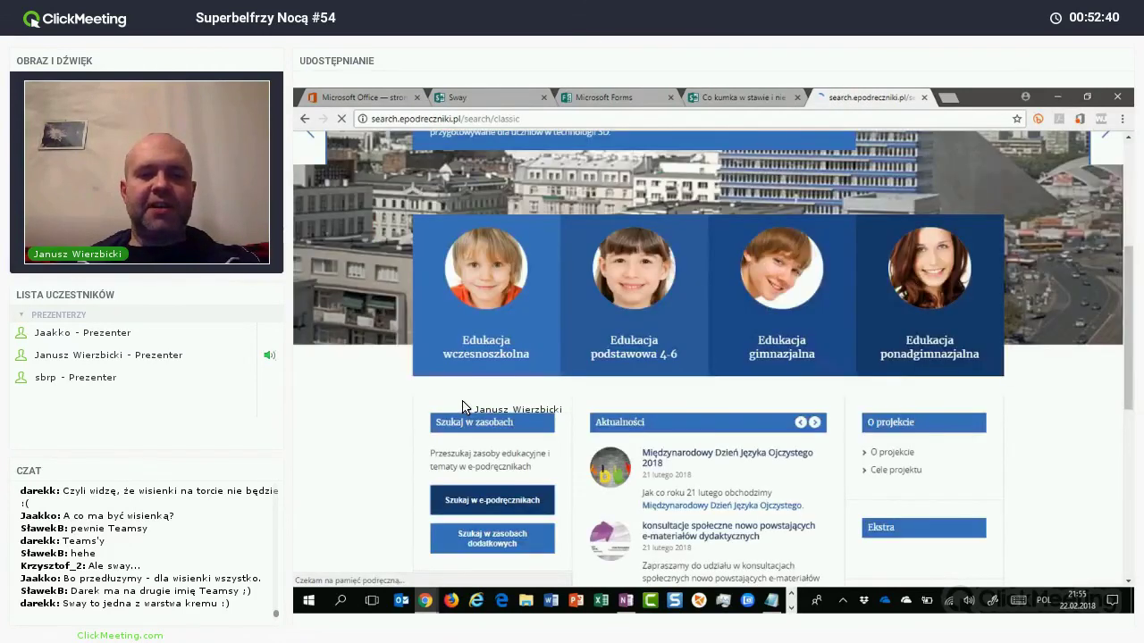
pyautogui.write('płaz')
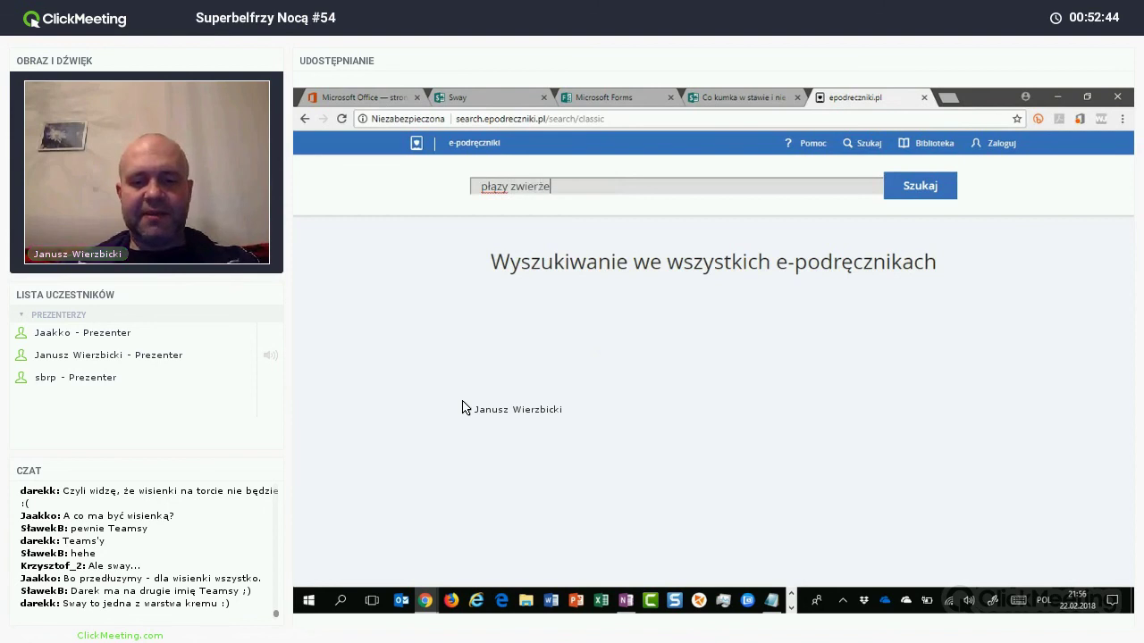
pyautogui.write('y zwierzęta wodno')
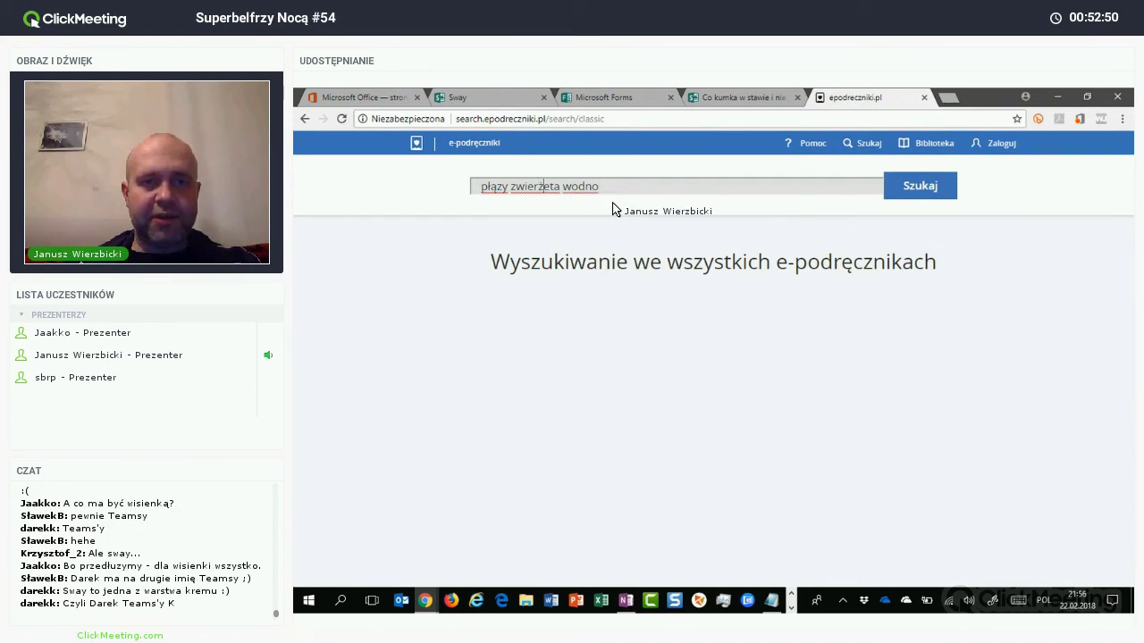
pyautogui.write('ę')
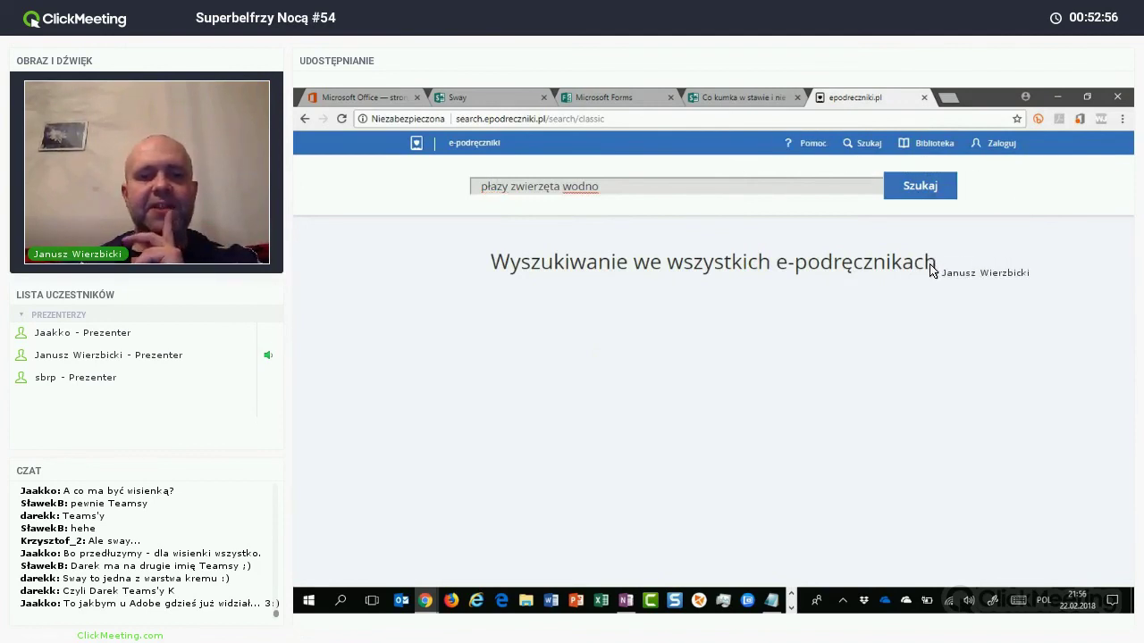
pyautogui.press('Return')
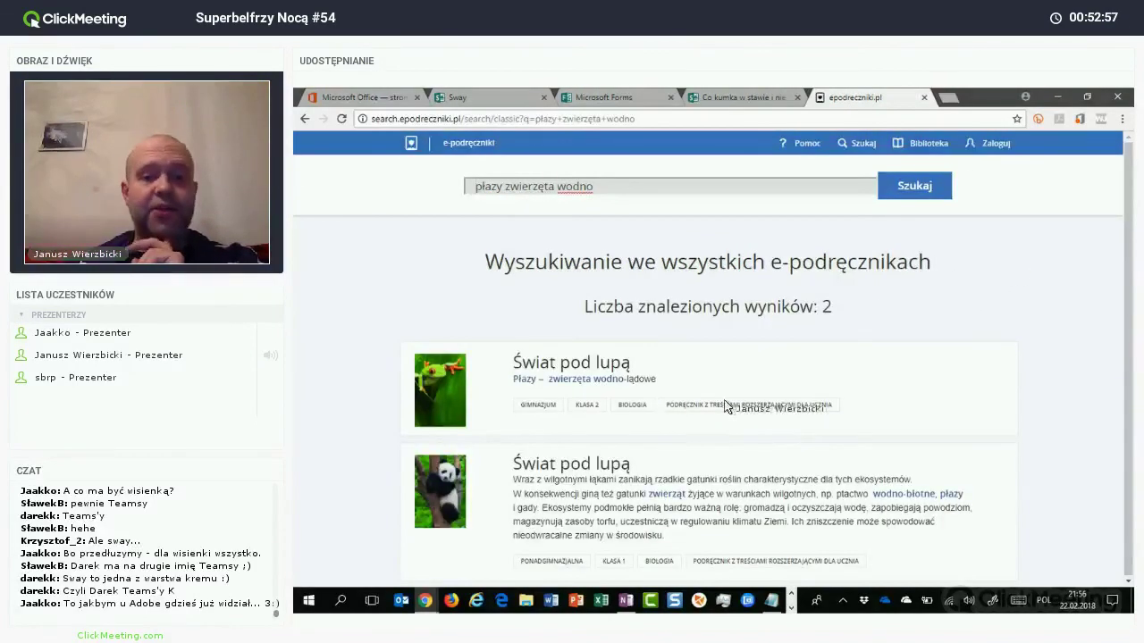
pyautogui.click(743, 408)
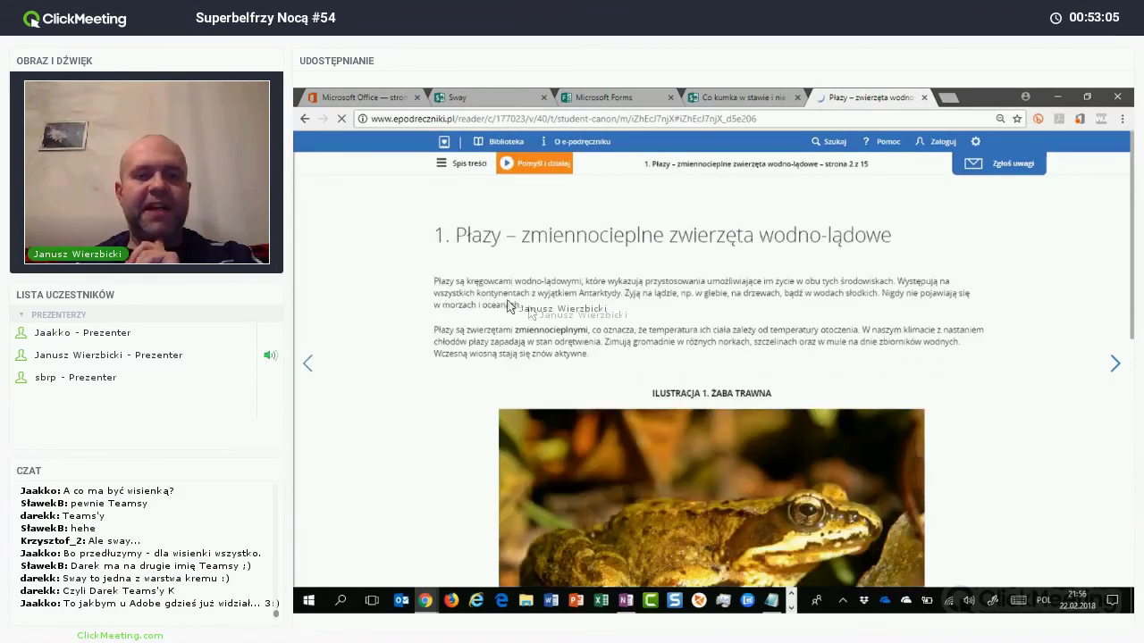
pyautogui.moveTo(451, 323); pyautogui.dragTo(414, 311)
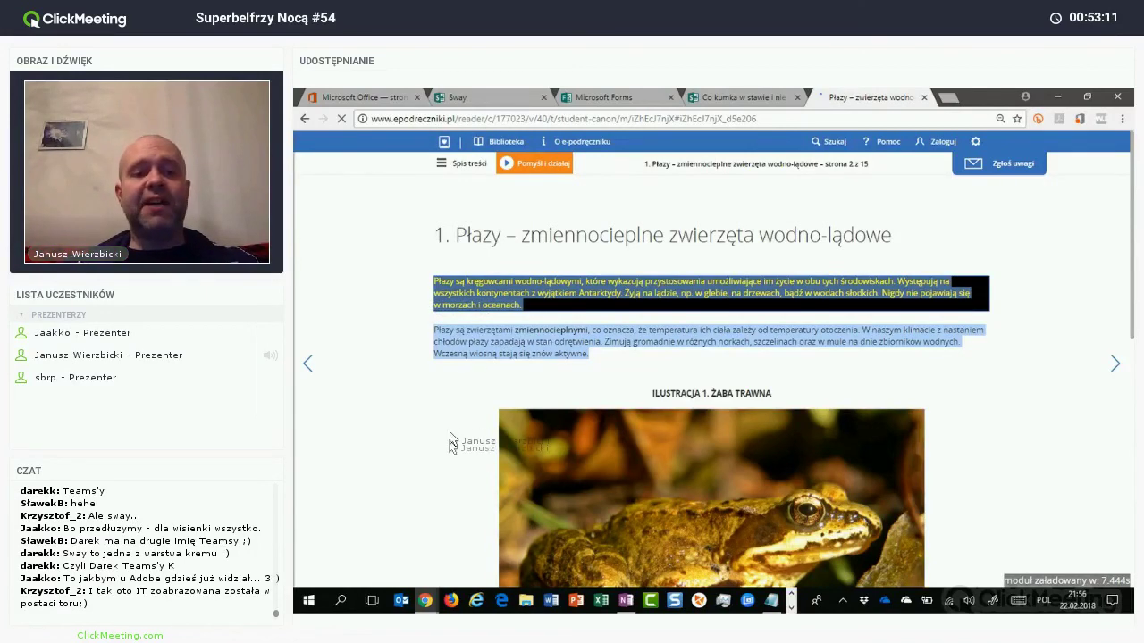
# Step: Paste the lesson text into the Sway text card and break it before 'Płazy są zwierzętami'
pyautogui.hotkey('ctrl', '2')
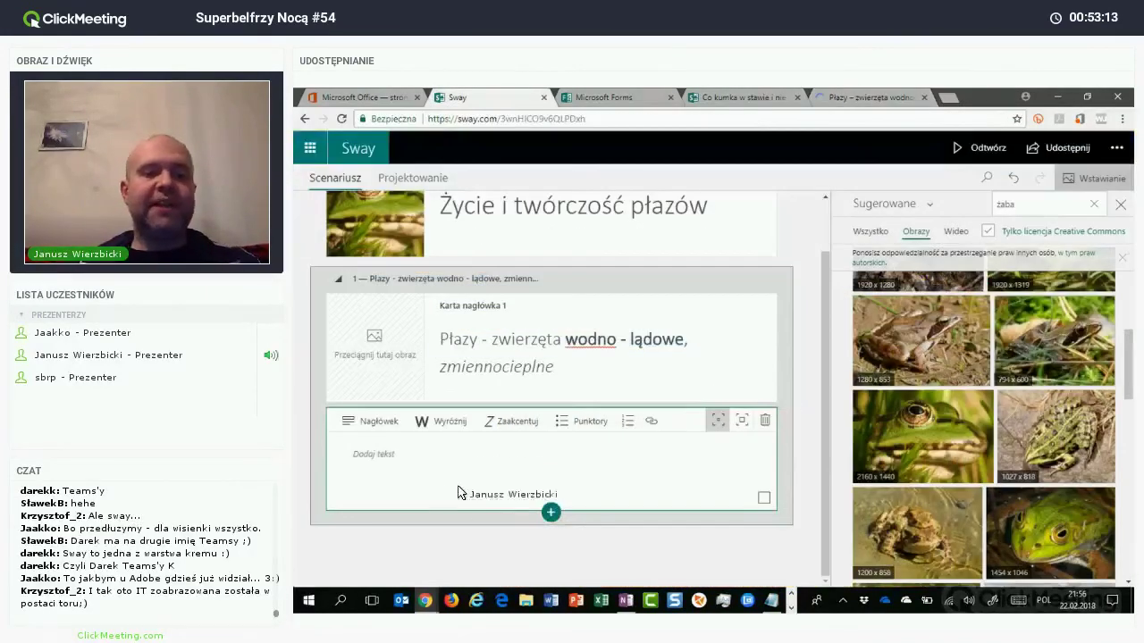
pyautogui.write('Płazy są kręgowcami wodno-lądowymi, które wykazują przystosowania umożliwiające im życie w obu tych środowiskach. Występują na wszystkich kontynentach z wyjątkiem Antarktydy. Żyją na lądzie, np. w glebie, na drzewach, bądź w wodach słodkich. Nigdy nie pojawiają się w morzach i oceanach.Płazy są zwierzętami zmiennocieplnymi, co oznacza, że temperatura ich ciała zależy od temperatury otoczenia. W naszym klimacie z nastaniem chłodów płazy zapadają w stan odrętwienia. Zimują gromadnie w różnych norkach, szczelinach oraz w mule na dnie zbiorników wodnych. Wczesną wiosną stają się znów aktywne.')
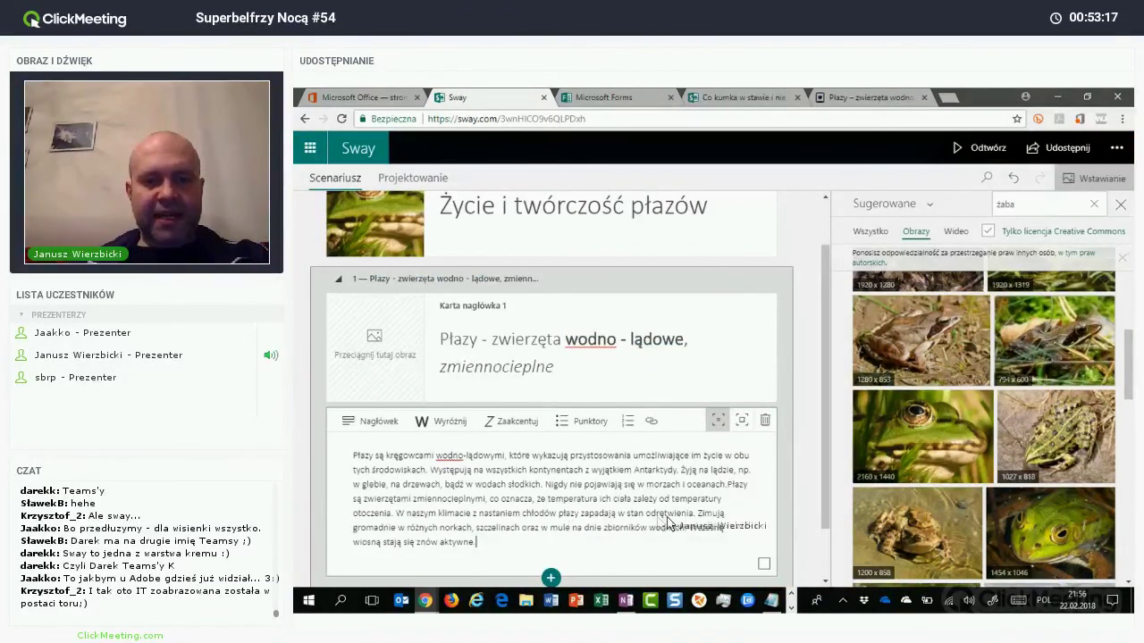
pyautogui.click(728, 485)
pyautogui.press('Return')
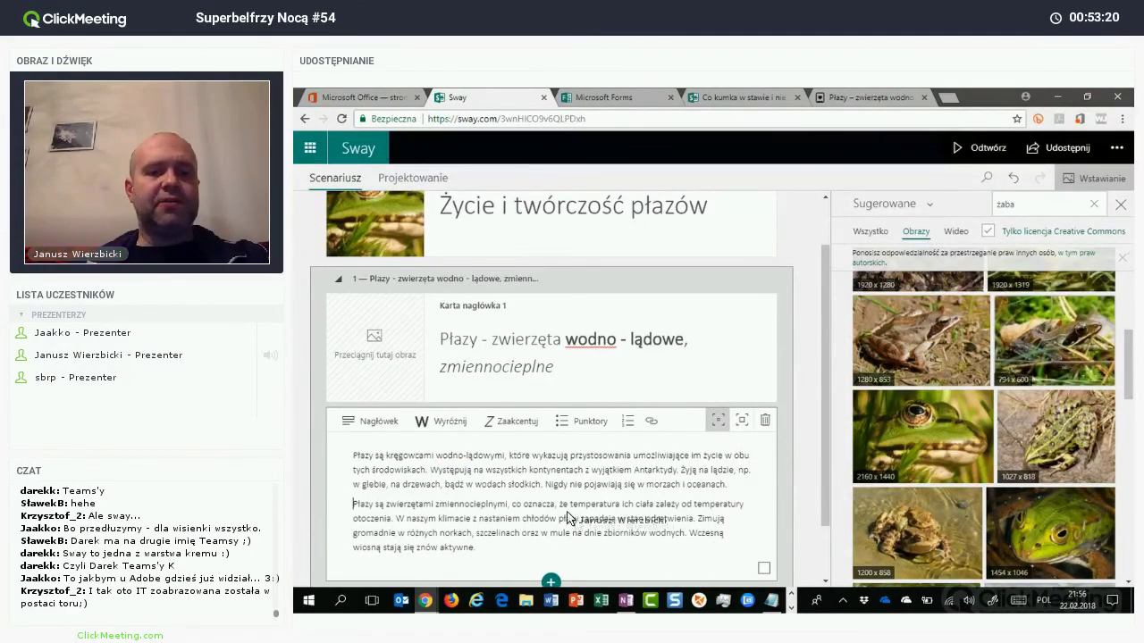
pyautogui.scroll(-1, 554, 536)
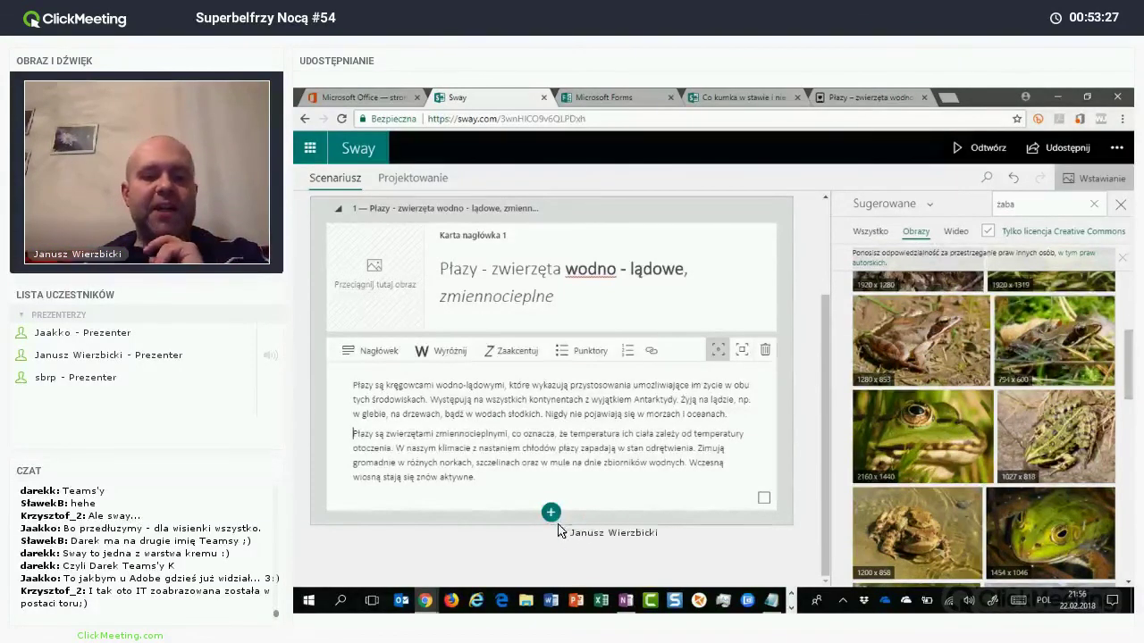
# Step: Add a Grupa: Stos group below the text card and switch the media source to OneDrive
pyautogui.click(551, 512)
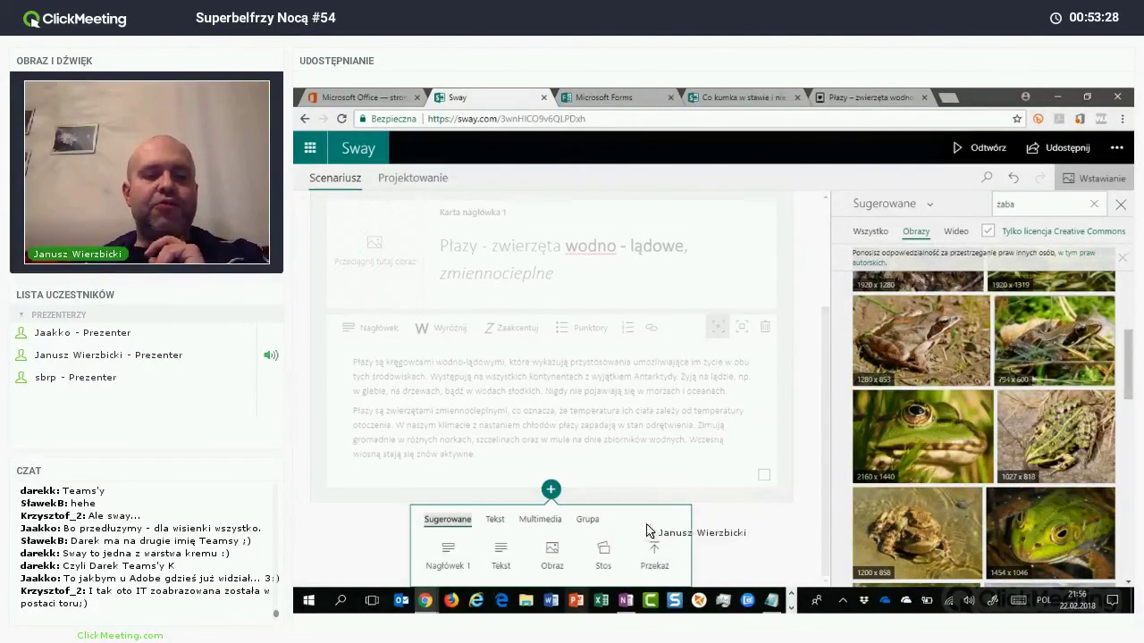
pyautogui.click(587, 526)
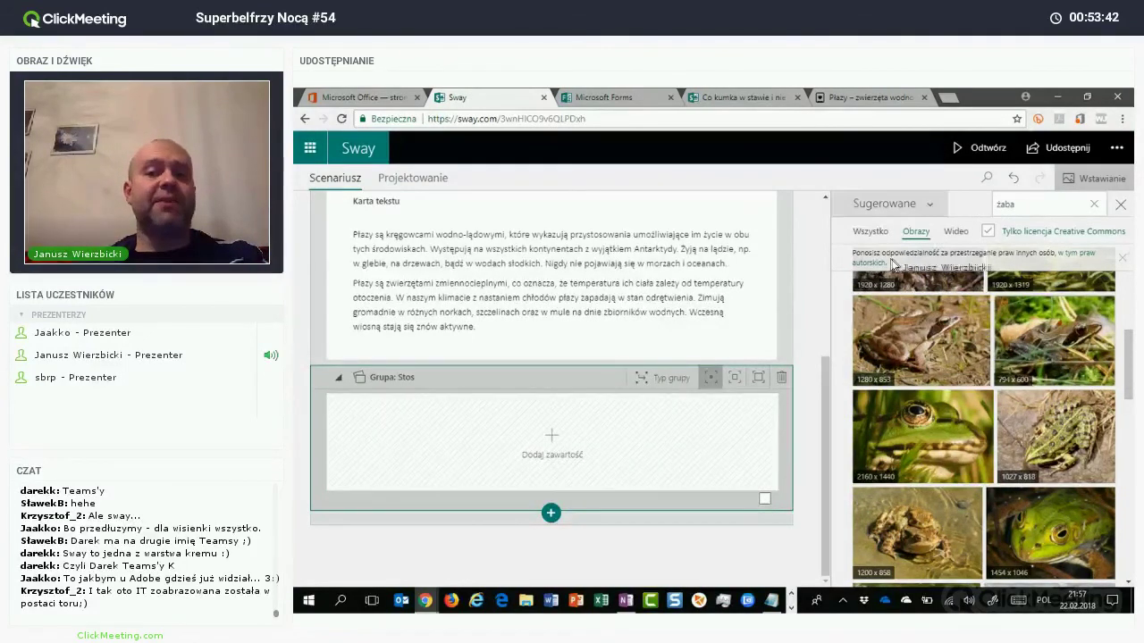
pyautogui.click(885, 203)
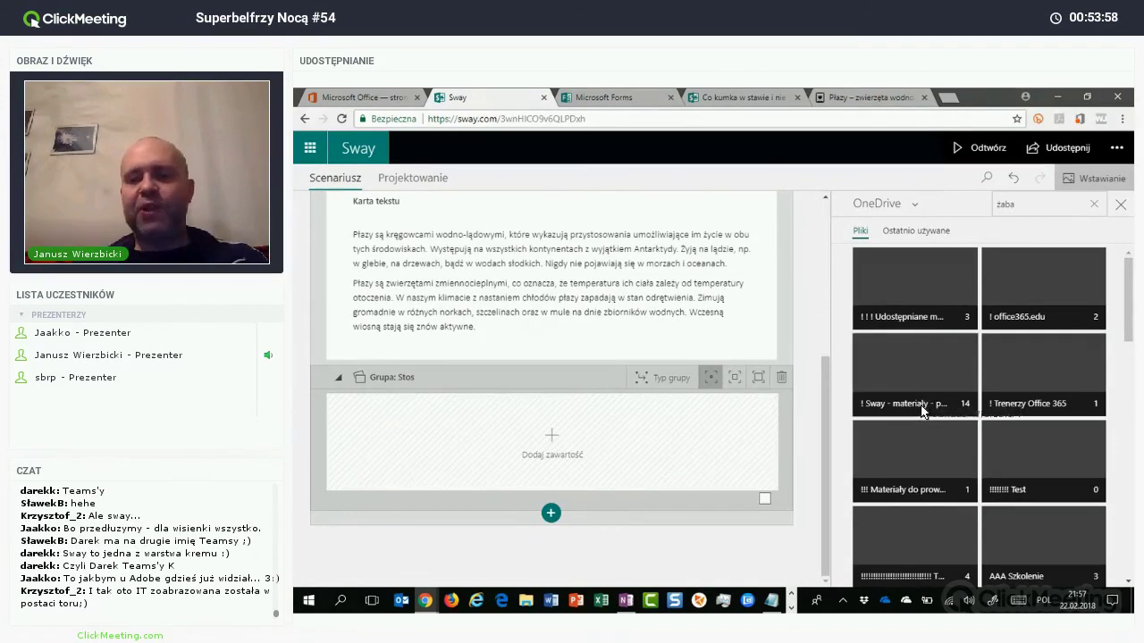
# Step: Drag the four photos from OneDrive '! Sway - materiały - płazy' subfolder 2 into the stack
pyautogui.click(921, 414)
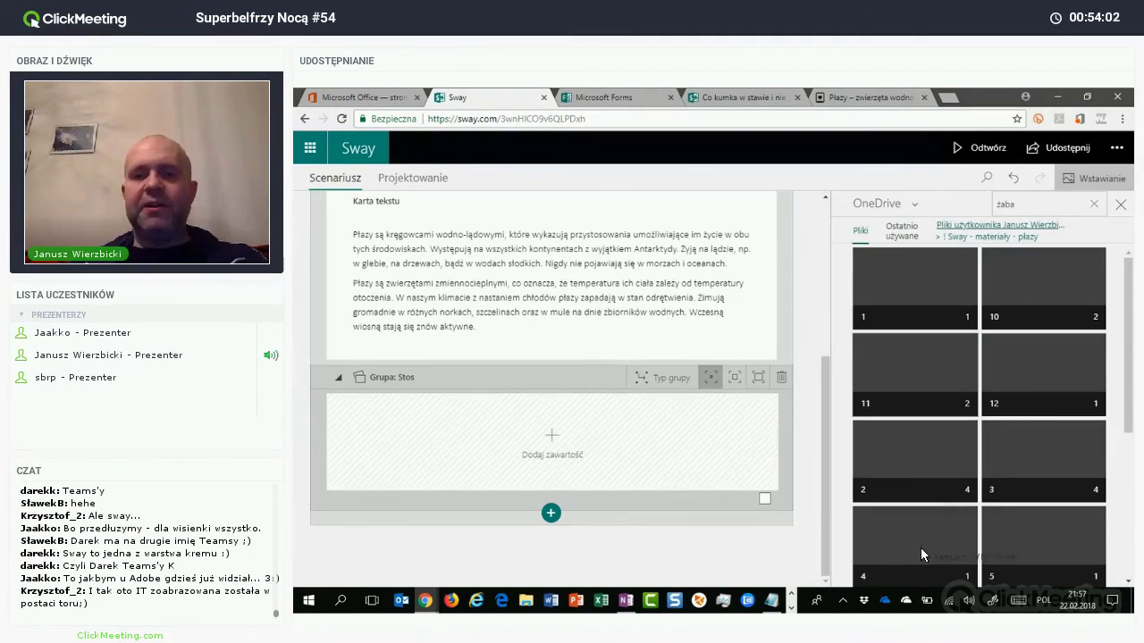
pyautogui.click(923, 552)
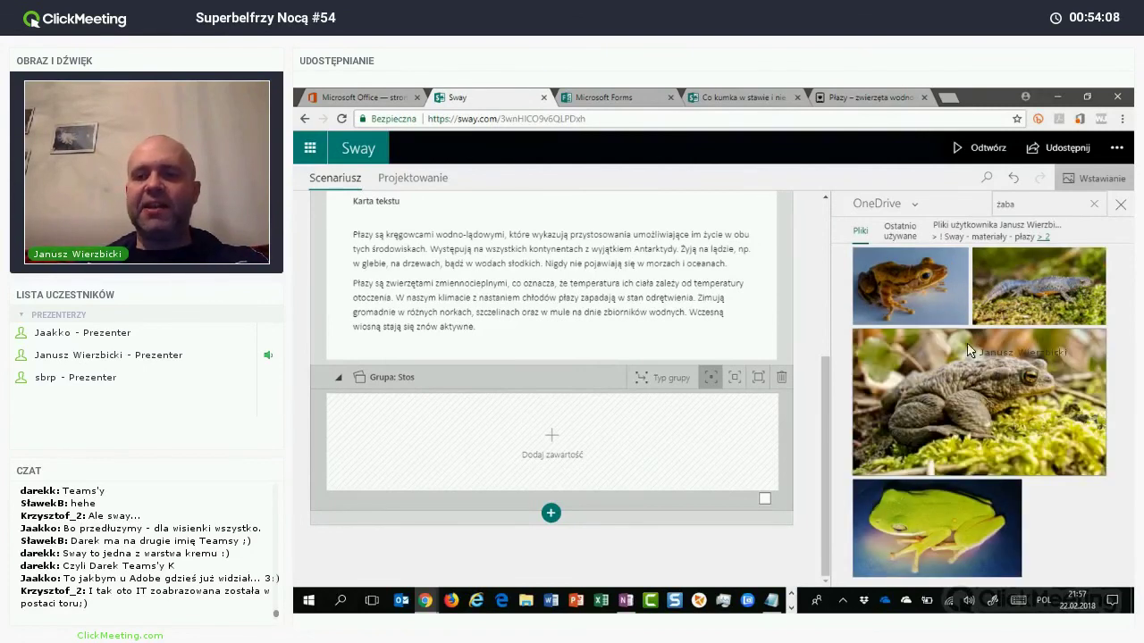
pyautogui.keyDown('shift'); pyautogui.click(934, 456); pyautogui.keyUp('shift')
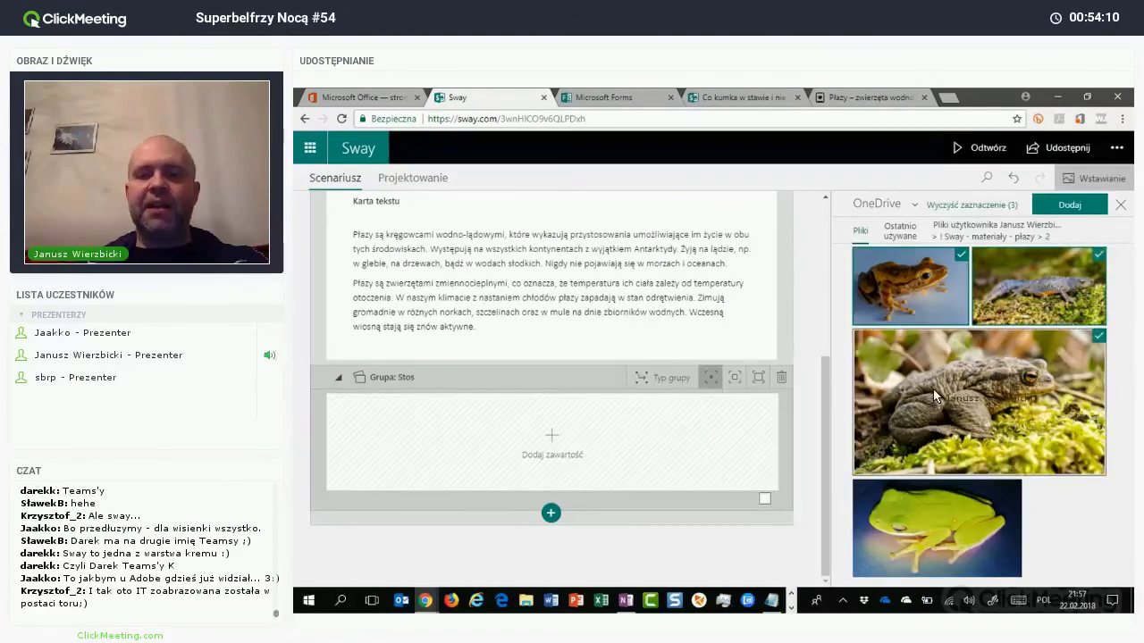
pyautogui.moveTo(497, 450); pyautogui.dragTo(534, 413)
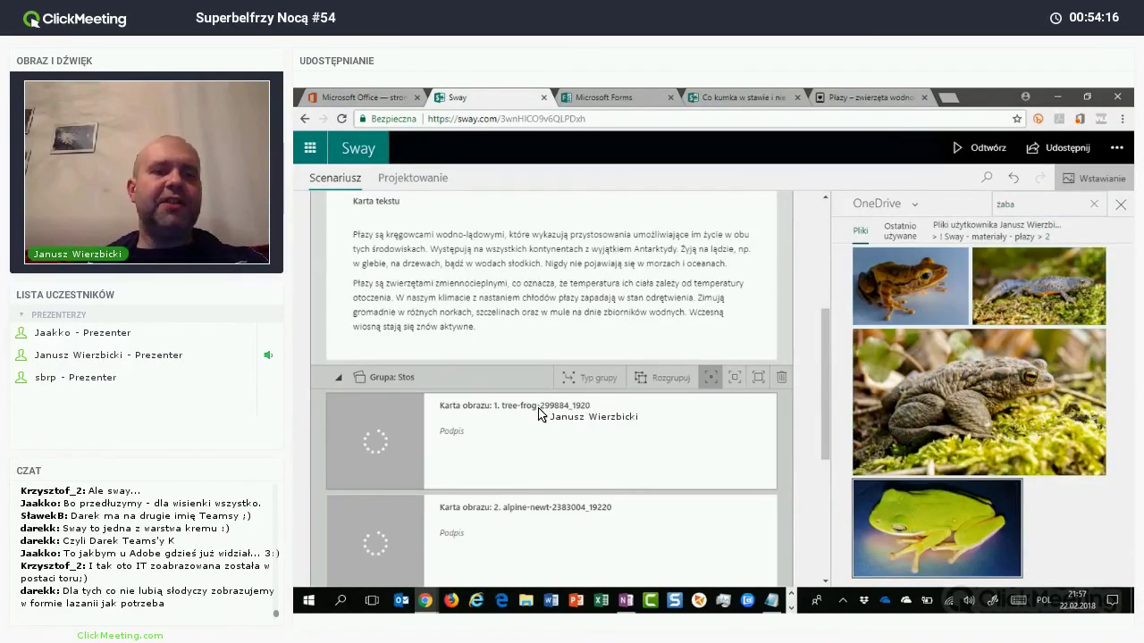
# Step: Caption the stack photos Rzekotka zielona, Ropucha, Traszka and Rzekotka, bottom to top
pyautogui.scroll(-2, 540, 413)
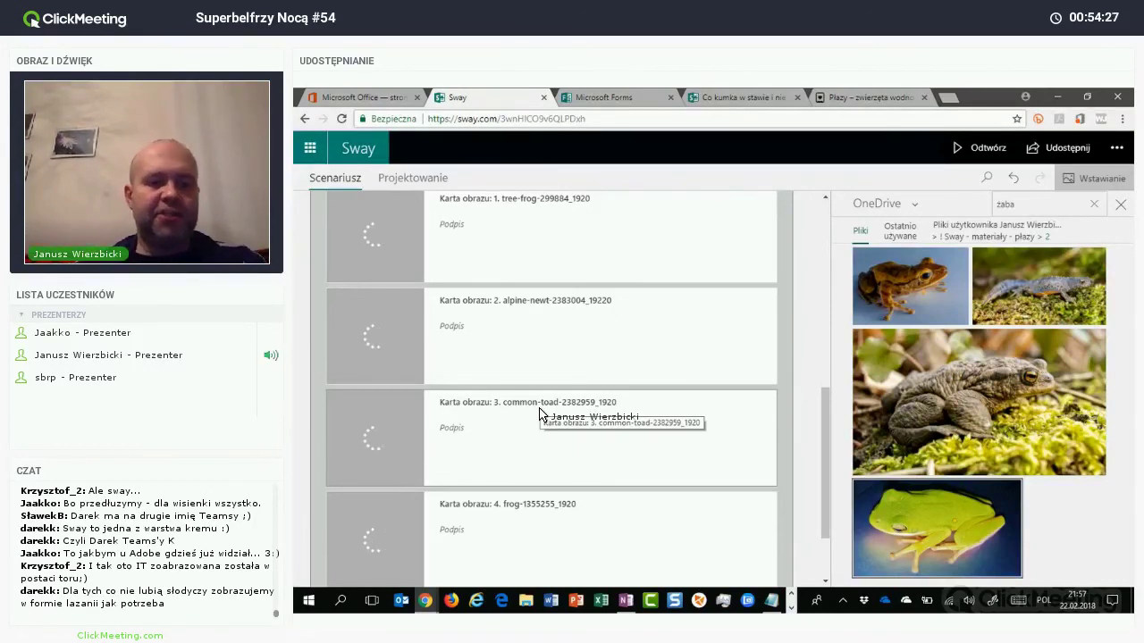
pyautogui.click(471, 540)
pyautogui.write('Rzekotka zielona')
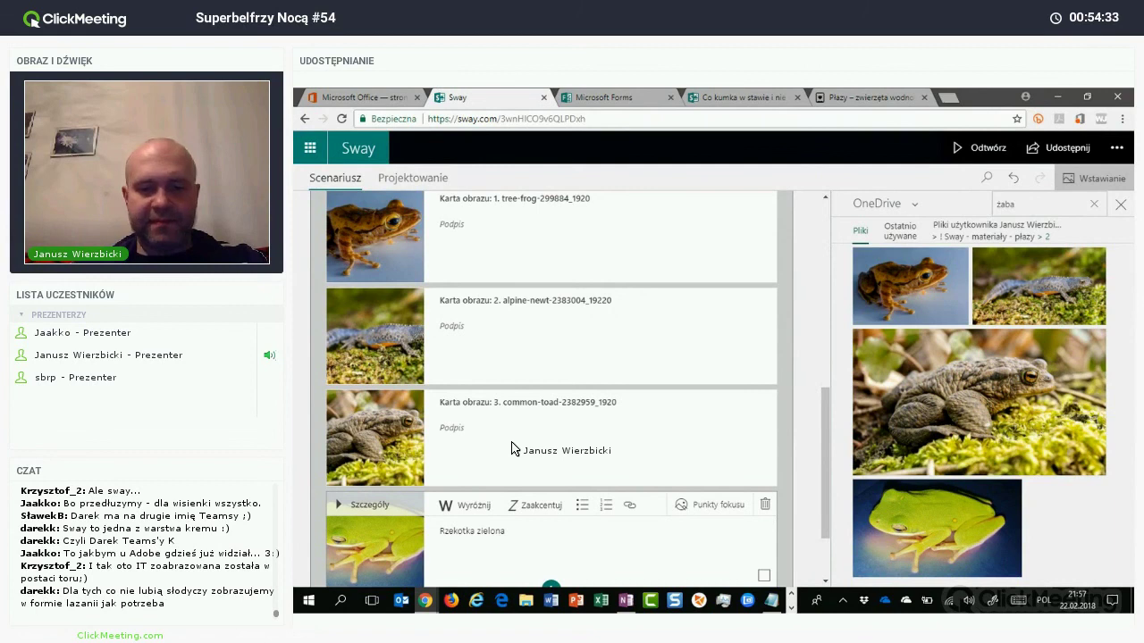
pyautogui.click(512, 448)
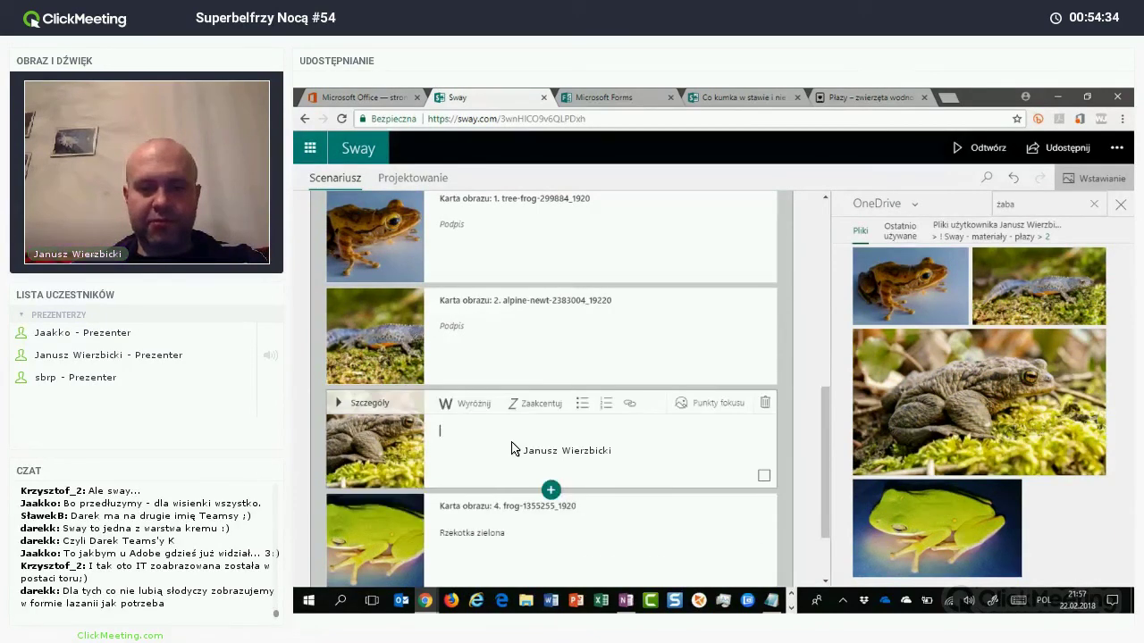
pyautogui.write('Ropucha')
pyautogui.click(479, 340)
pyautogui.write('Traszka')
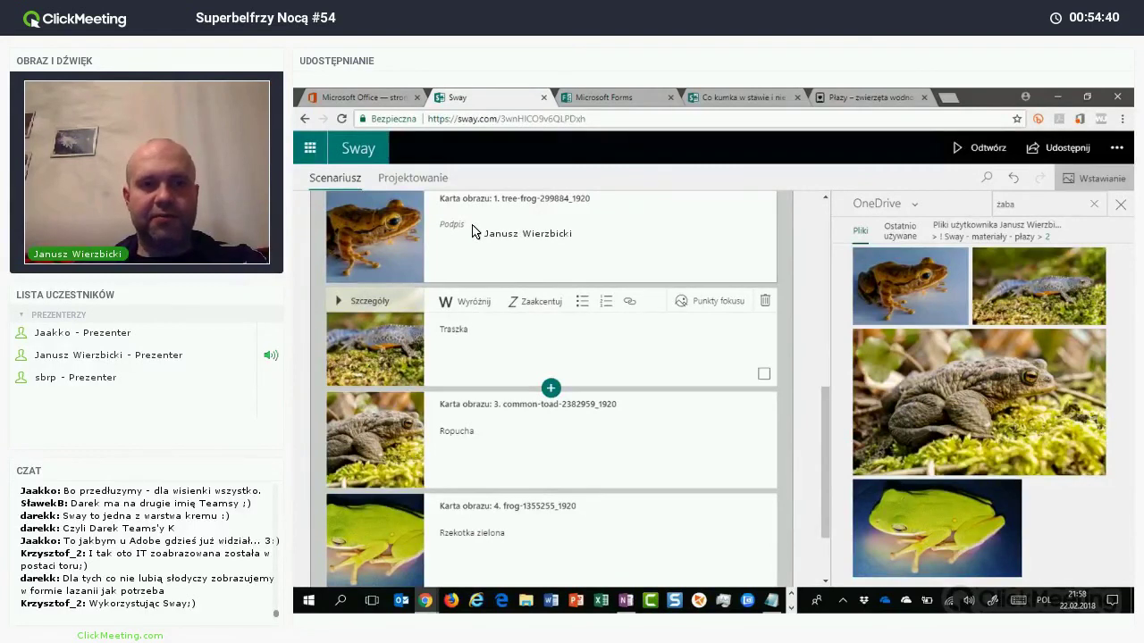
pyautogui.click(474, 231)
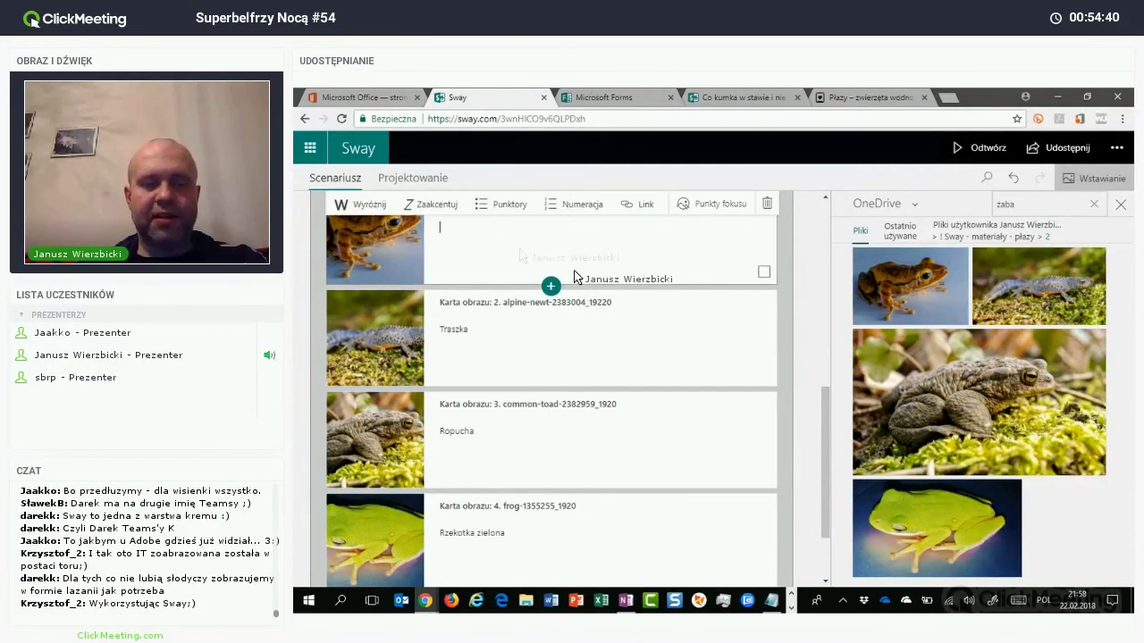
pyautogui.write('Rzekotka')
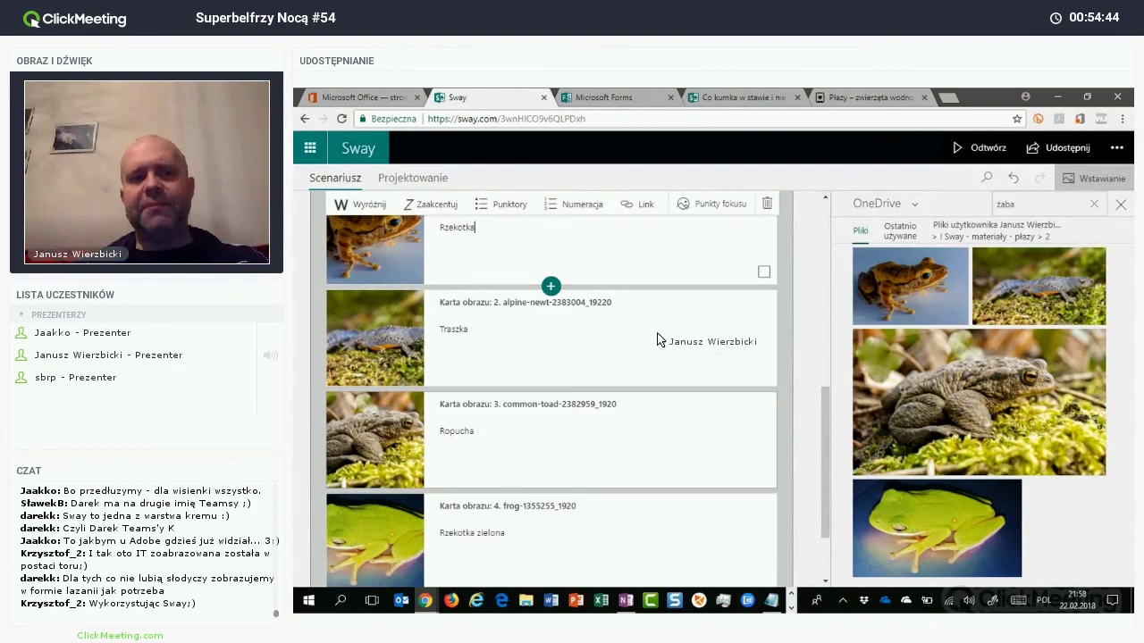
pyautogui.scroll(10, 656, 311)
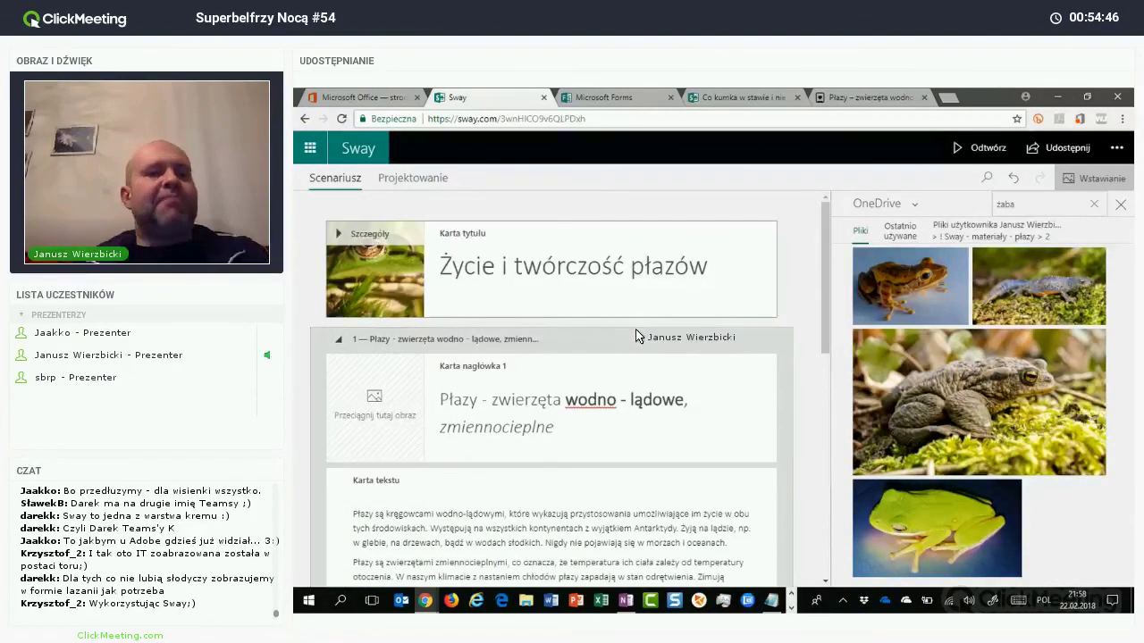
# Step: Review the captioned stack cards in the Storyline, then open the Projektowanie preview
pyautogui.scroll(-1, 630, 367)
pyautogui.scroll(-1, 627, 372)
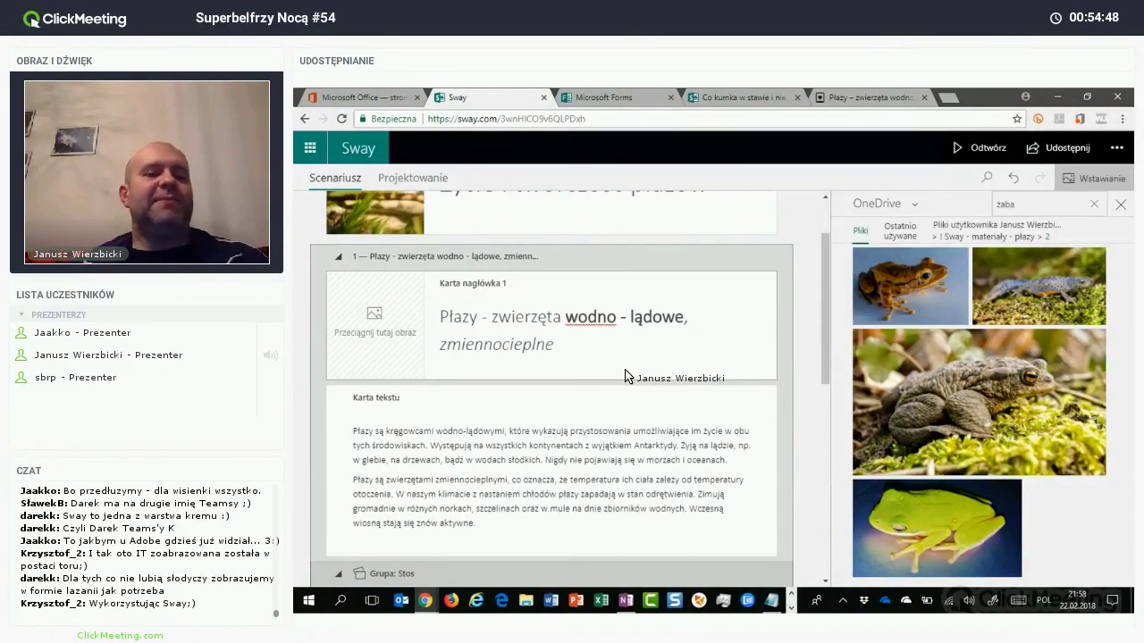
pyautogui.scroll(-3, 626, 376)
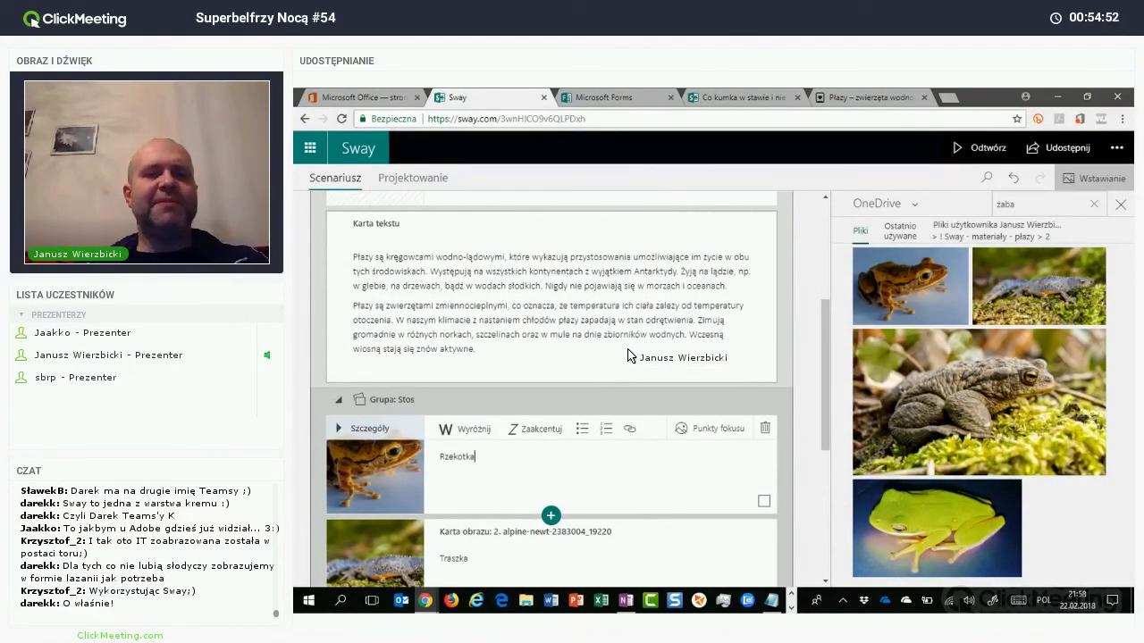
pyautogui.scroll(-3, 629, 356)
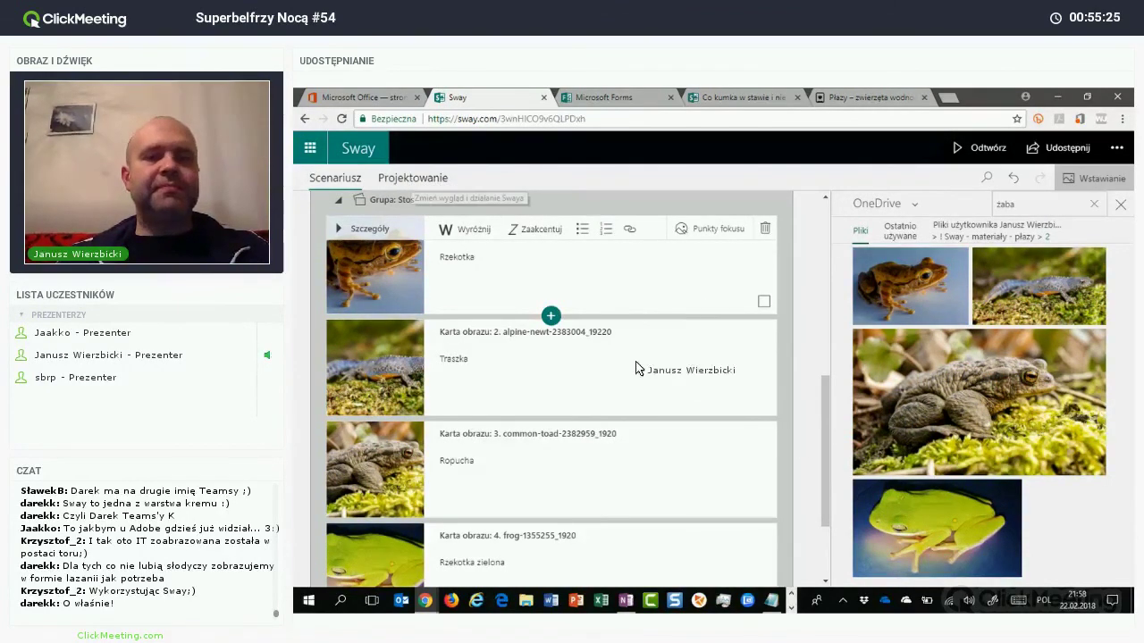
pyautogui.click(412, 178)
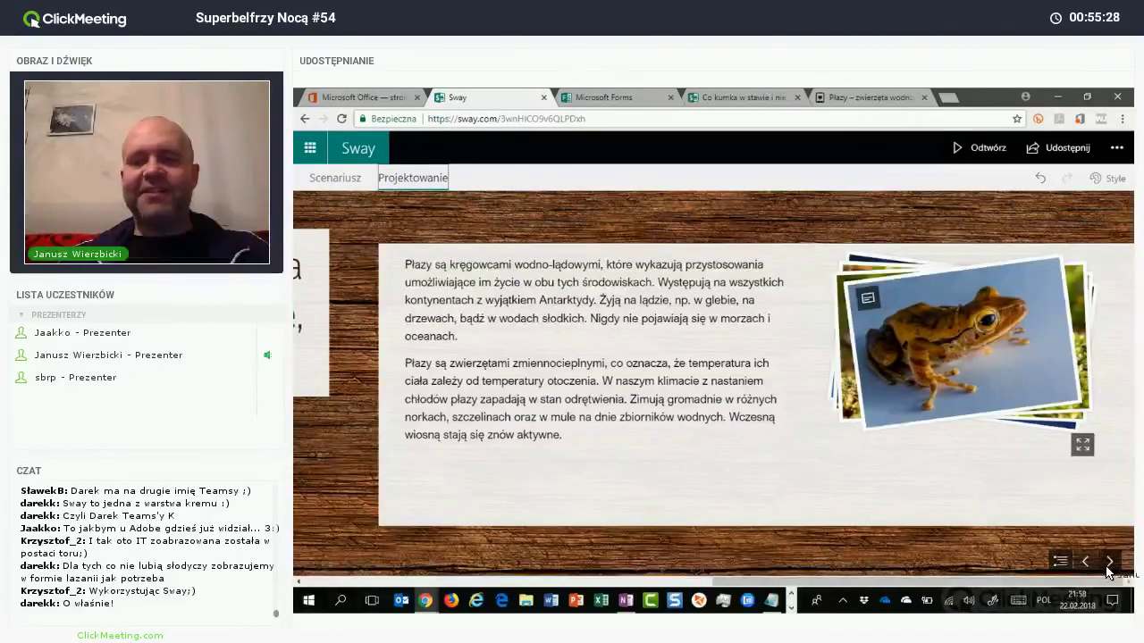
# Step: Page between the title and text sections and cycle the photo stack through to the green frog
pyautogui.click(1085, 561)
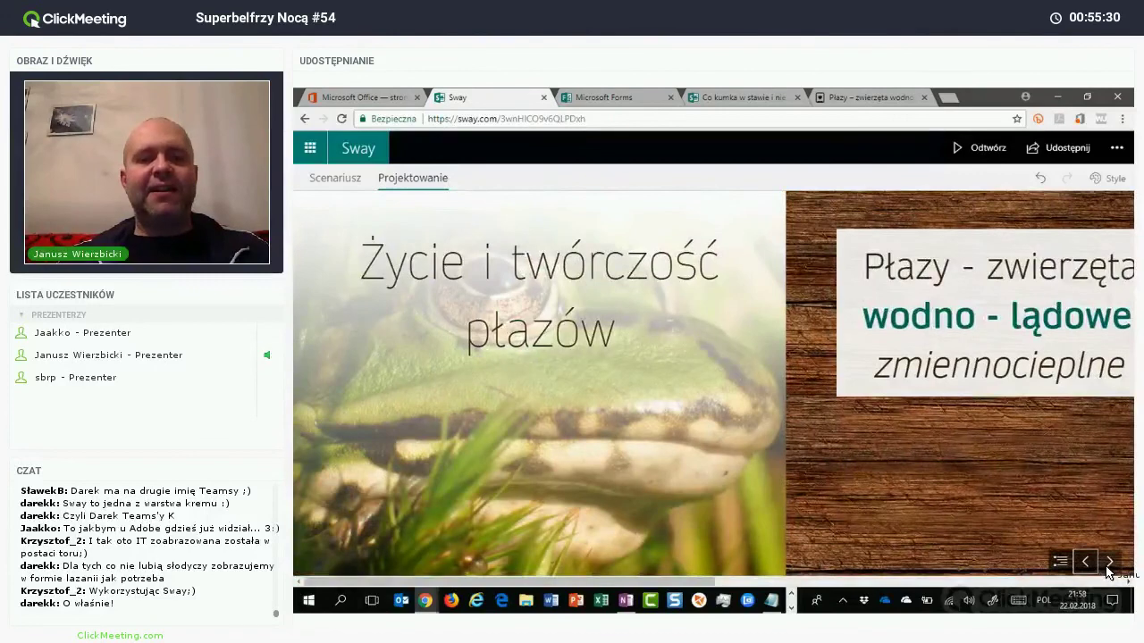
pyautogui.click(1108, 565)
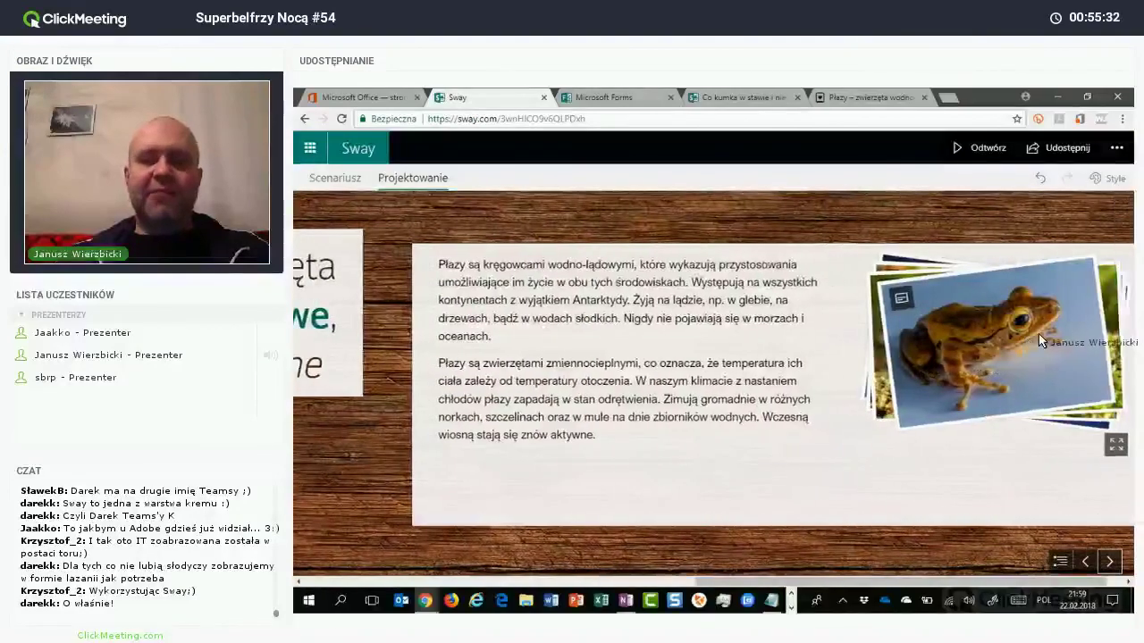
pyautogui.click(1032, 357)
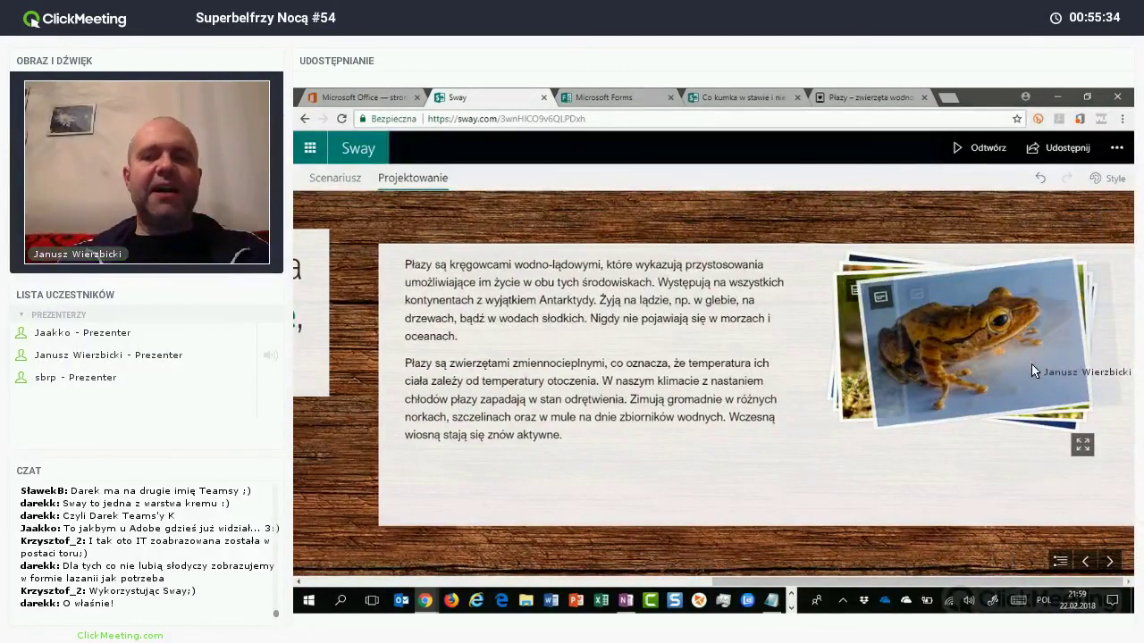
pyautogui.click(1026, 411)
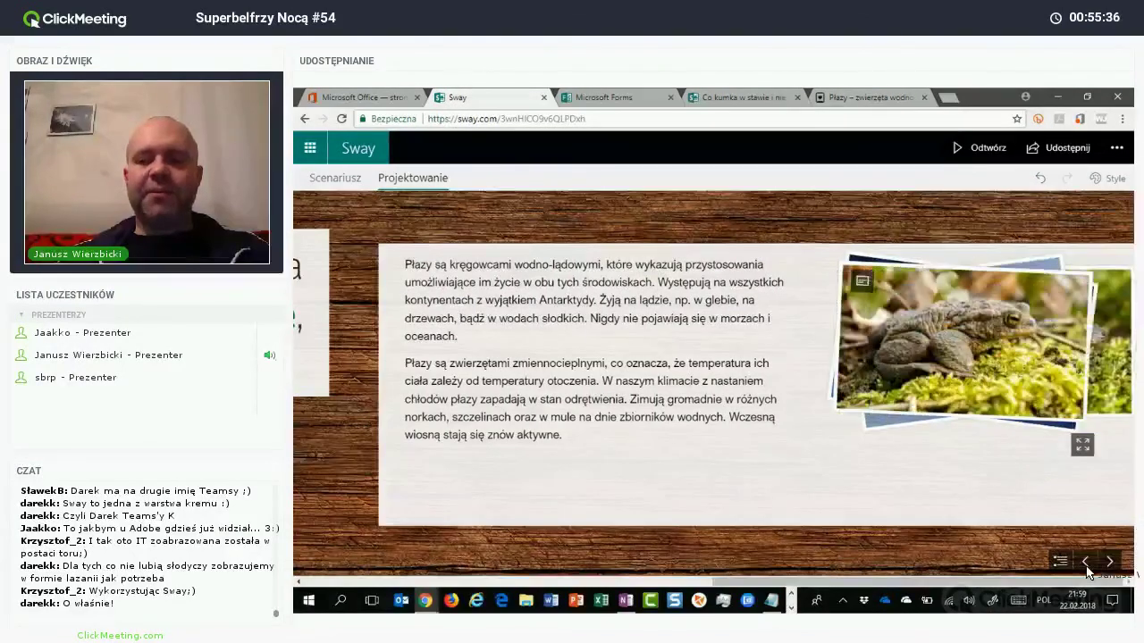
pyautogui.click(1087, 563)
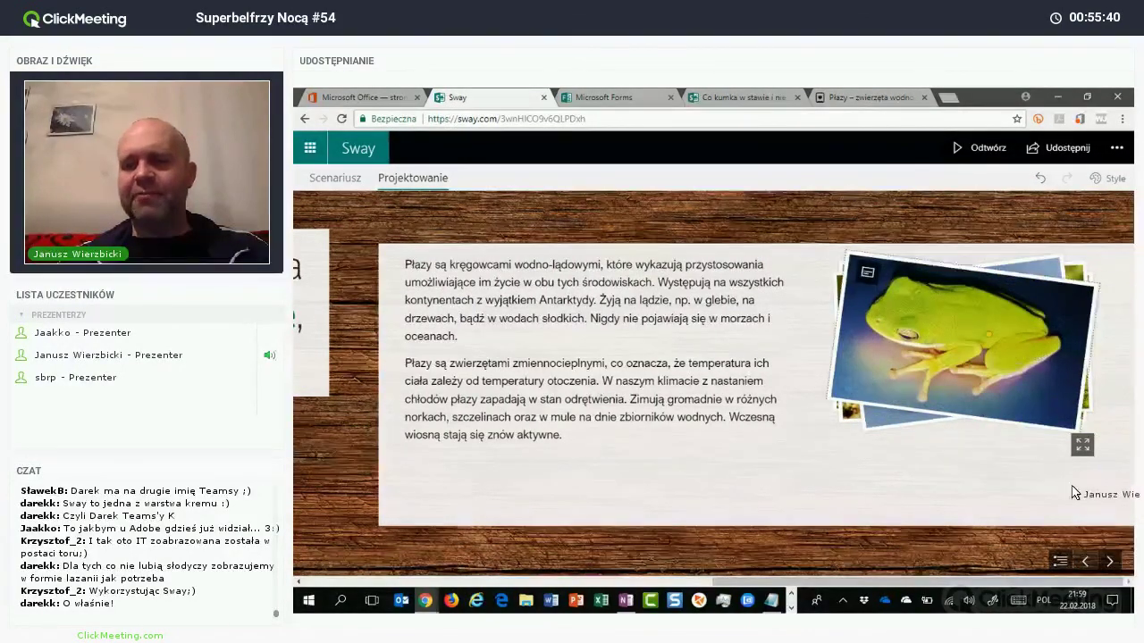
pyautogui.click(1085, 561)
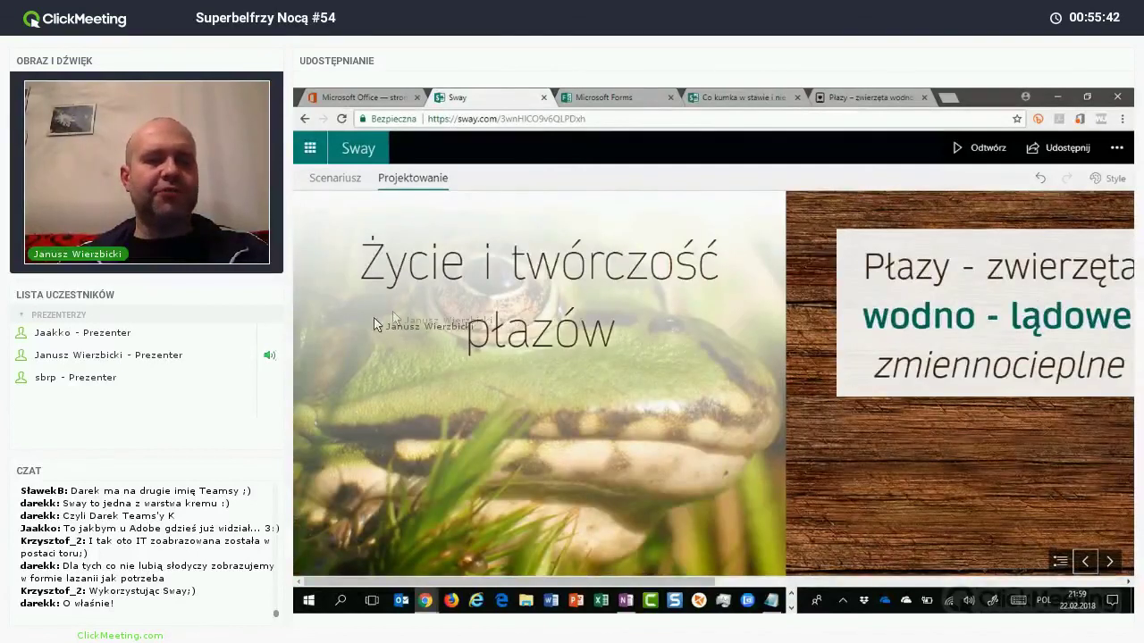
pyautogui.scroll(-2, 378, 324)
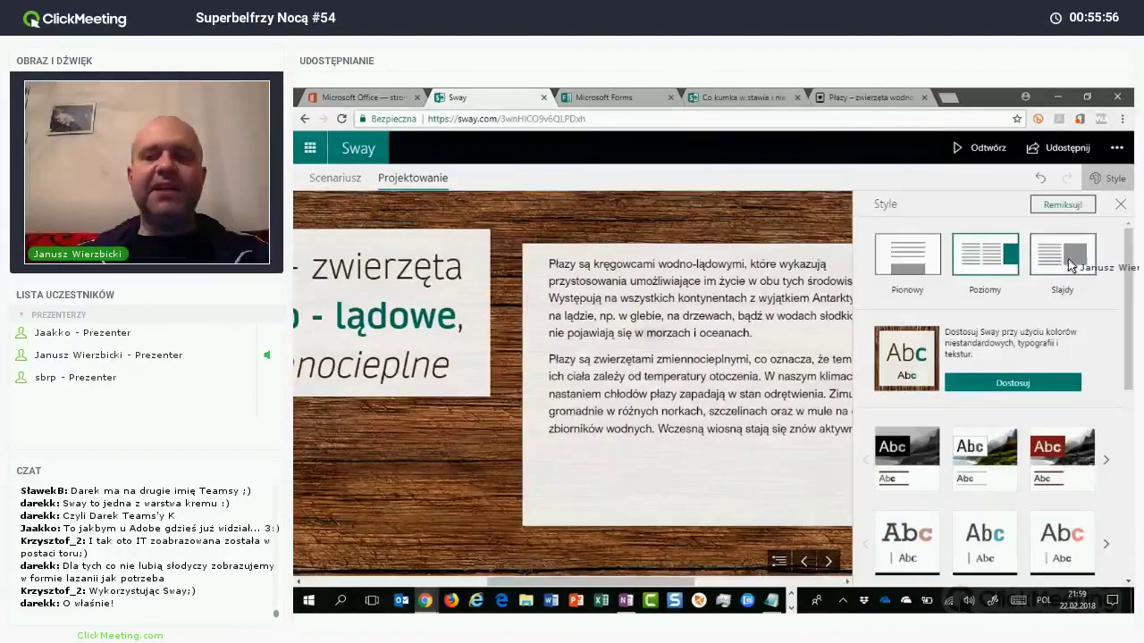
# Step: Apply the Pionowy (Vertical) layout, then click the photo stack to bring the newt and toad photos to the top
pyautogui.click(903, 270)
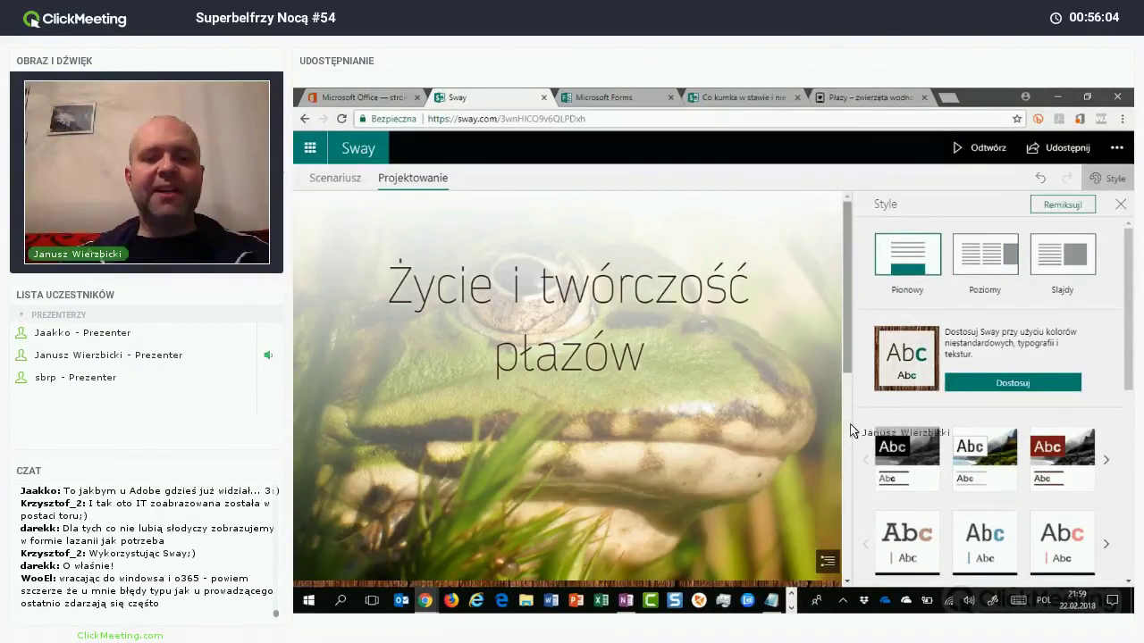
pyautogui.scroll(-5, 826, 554)
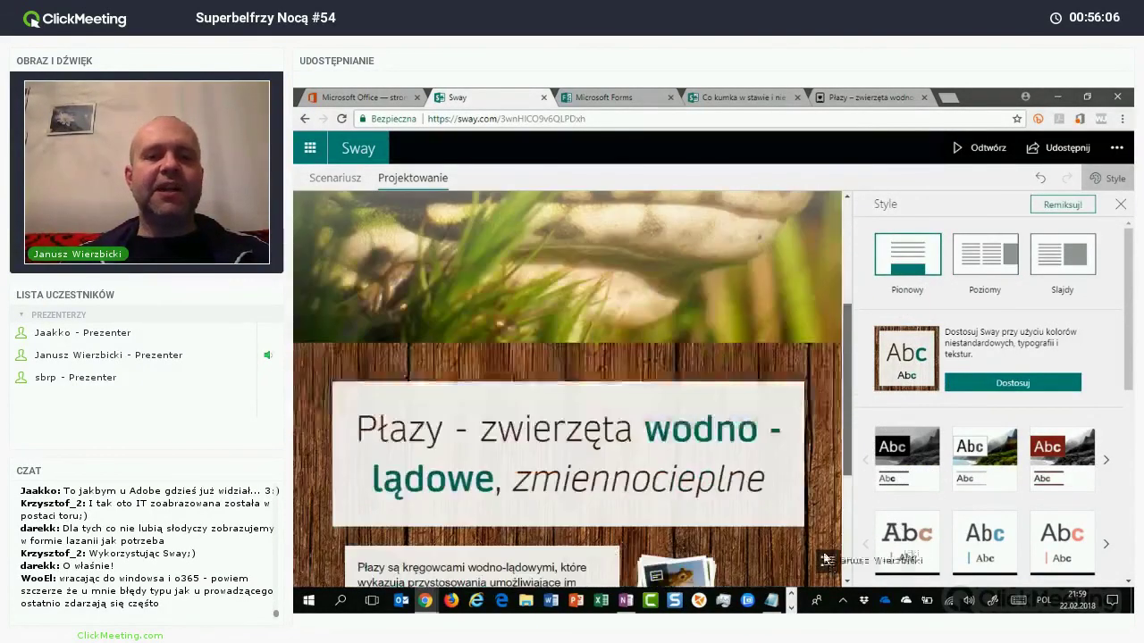
pyautogui.scroll(-5, 826, 559)
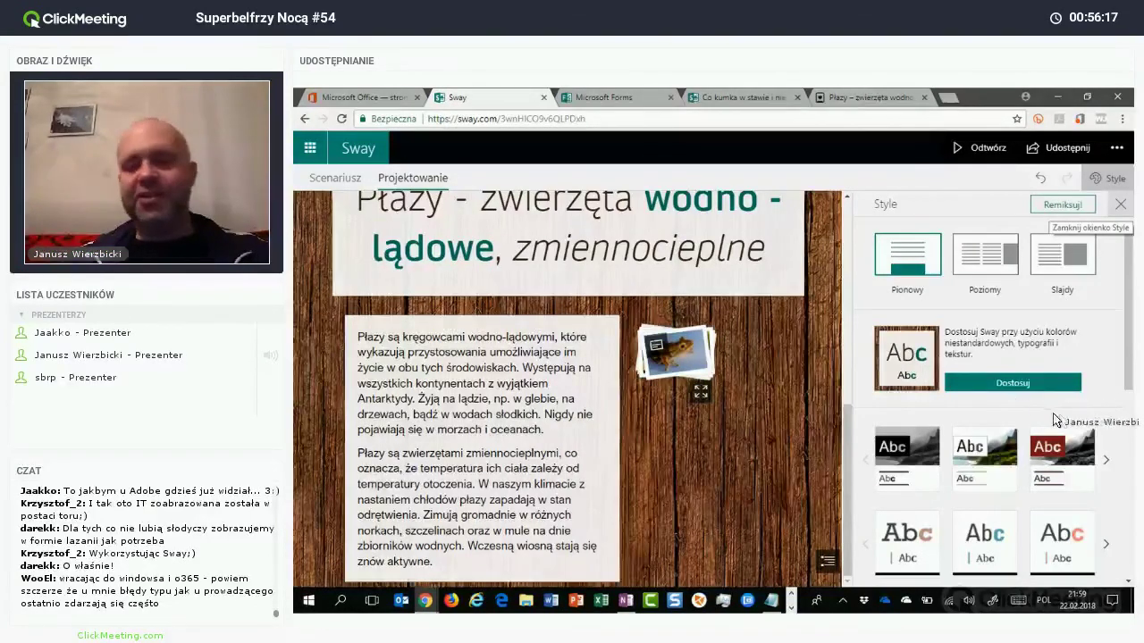
pyautogui.click(1121, 203)
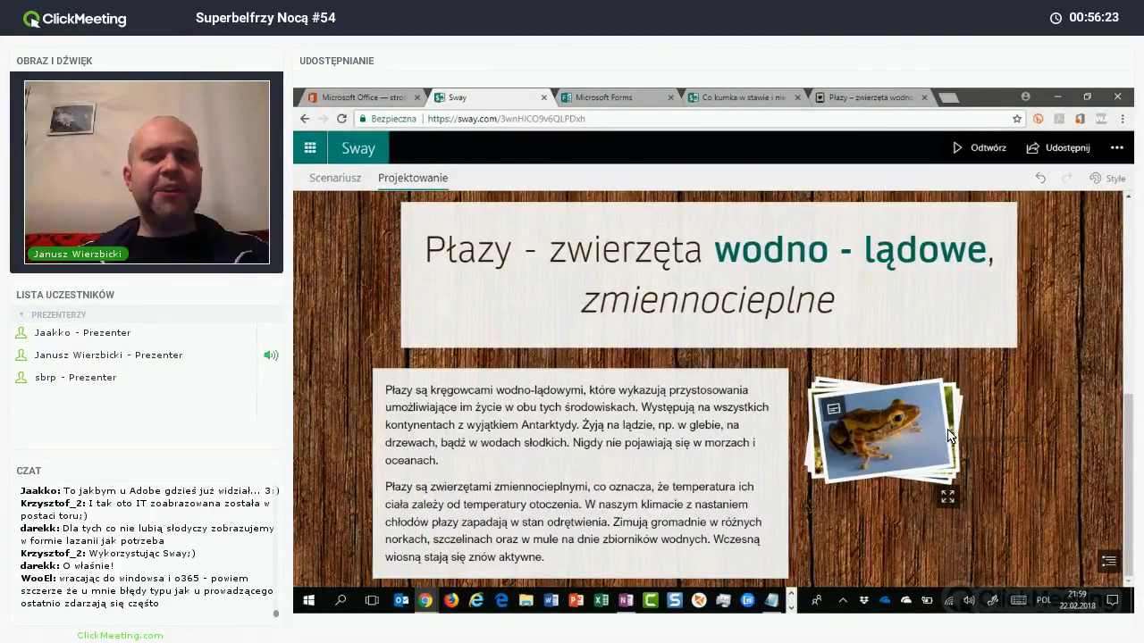
pyautogui.click(949, 436)
pyautogui.click(949, 441)
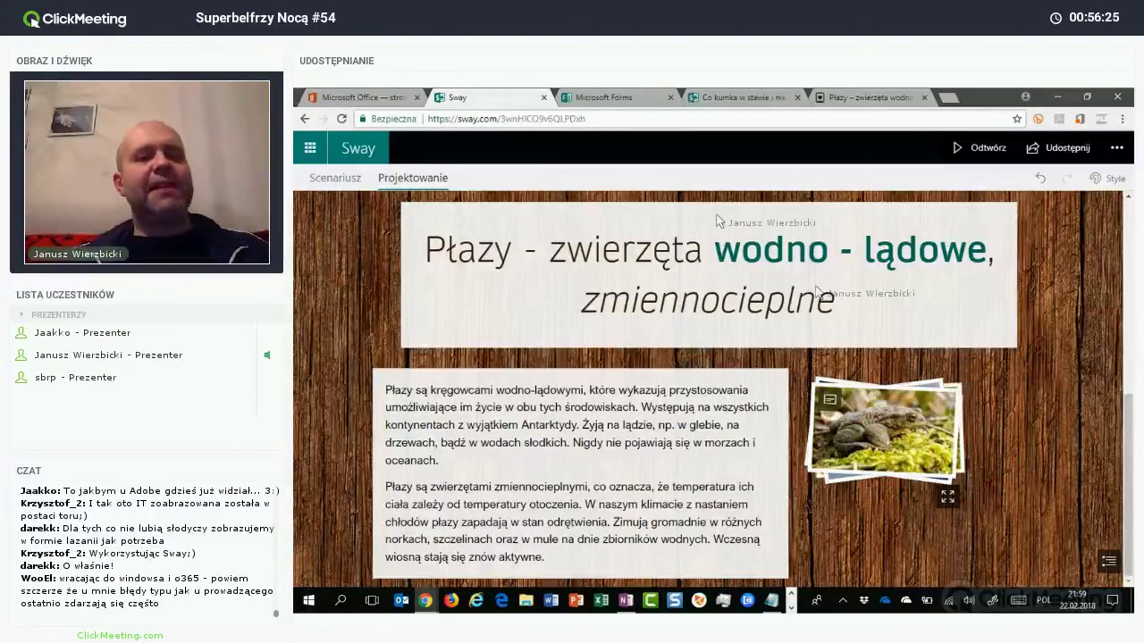
# Step: Cycle through the stacked amphibian photos in the Projektowanie preview, then go back to the Scenariusz storyline
pyautogui.click(351, 185)
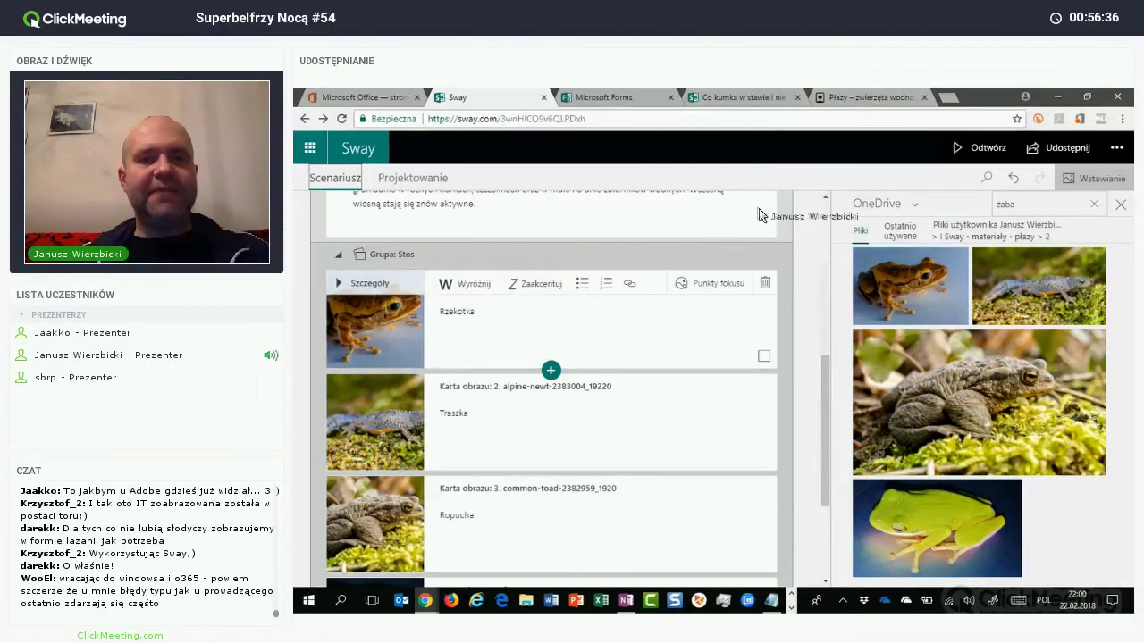
pyautogui.scroll(-1, 757, 215)
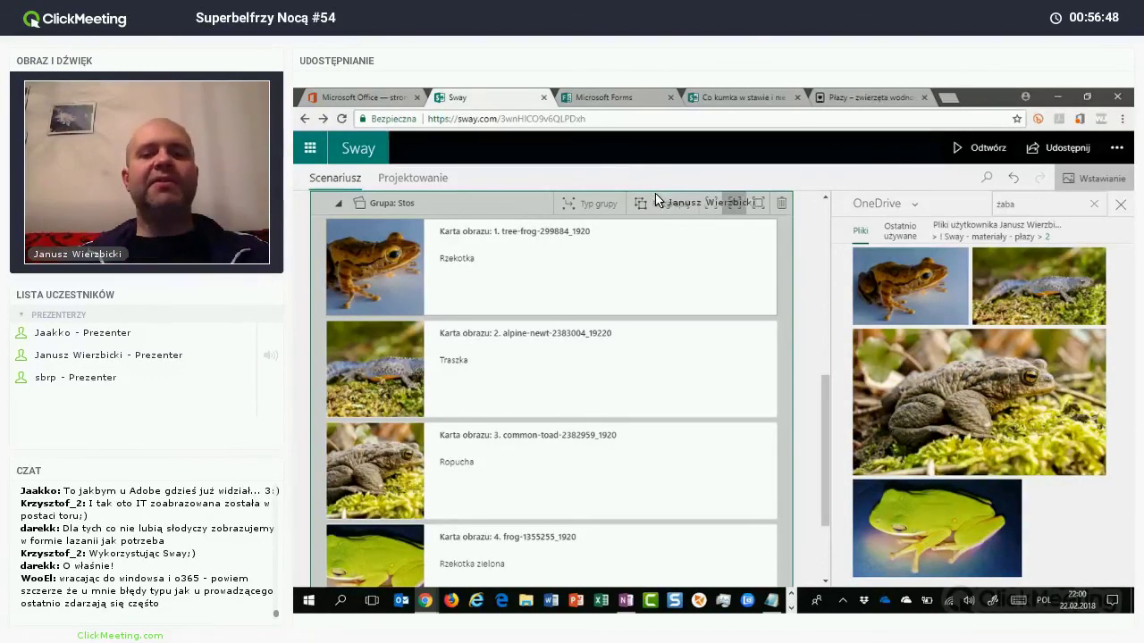
pyautogui.click(412, 178)
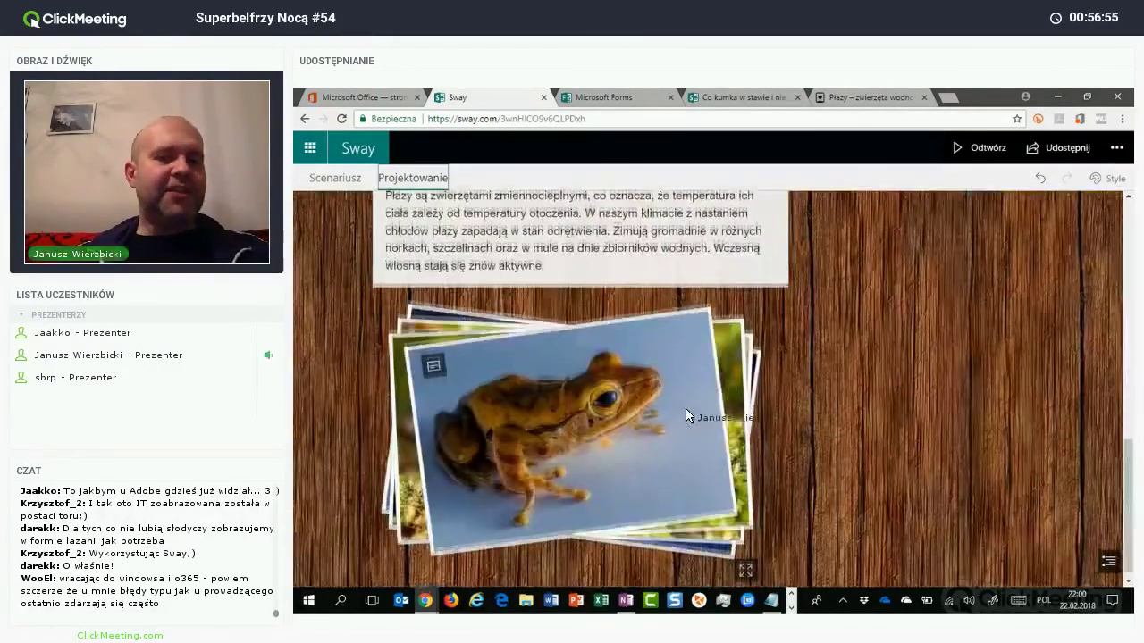
pyautogui.click(686, 414)
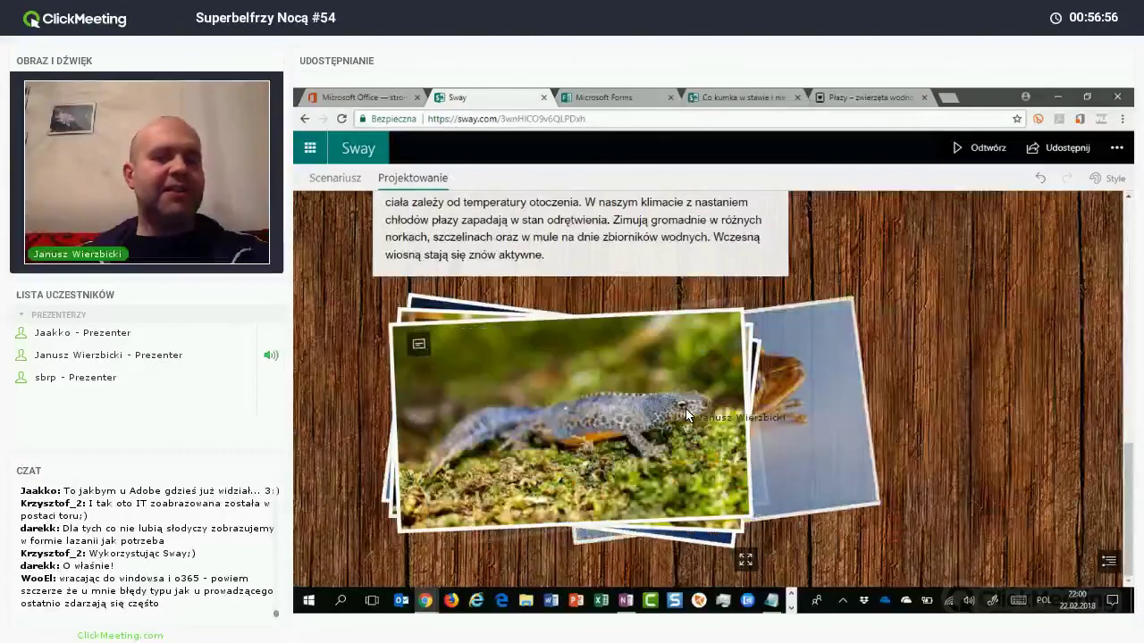
pyautogui.click(685, 407)
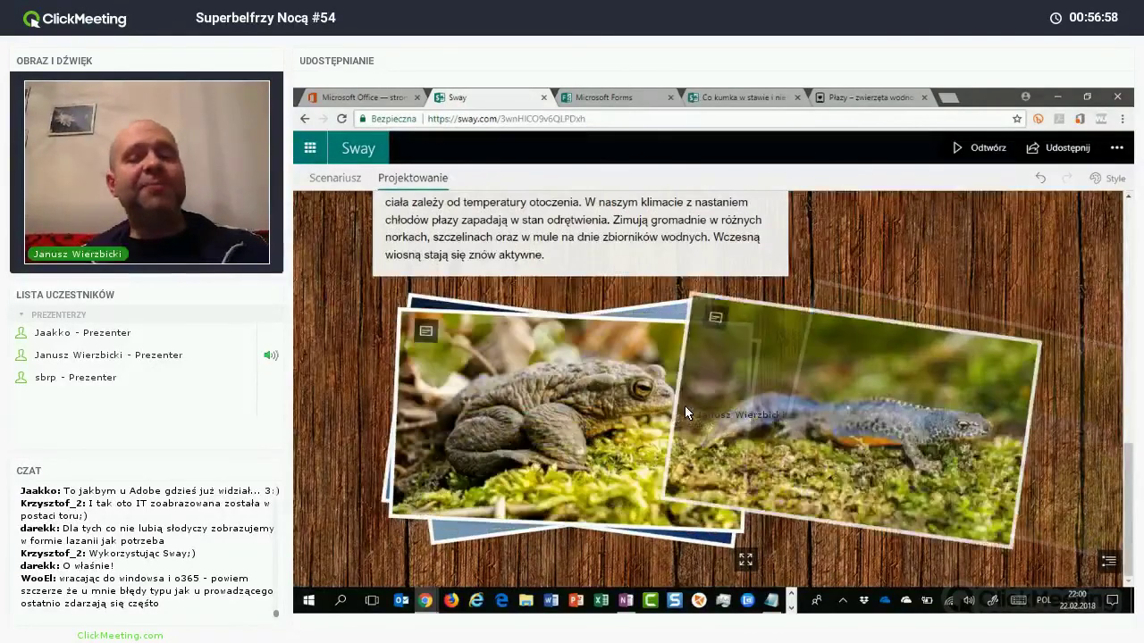
pyautogui.click(685, 409)
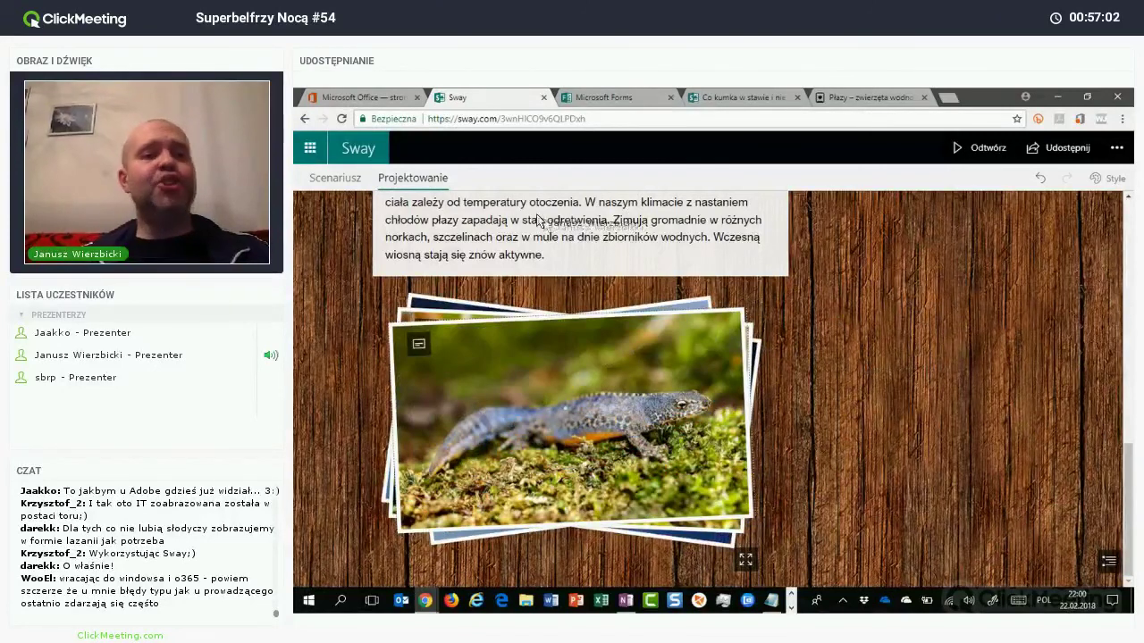
pyautogui.scroll(3, 411, 203)
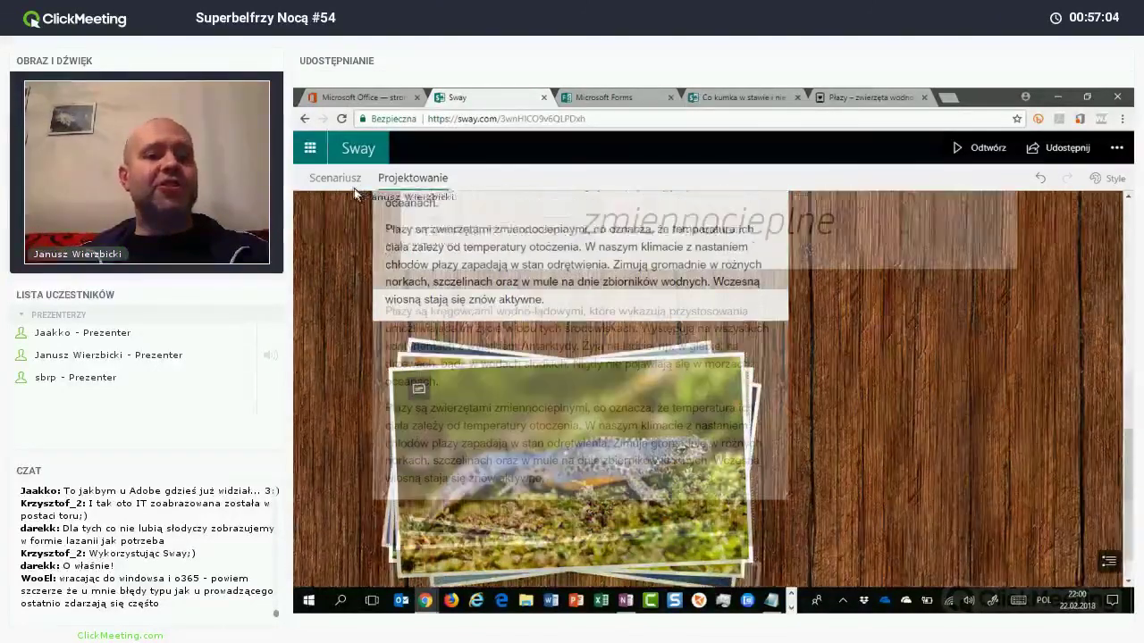
pyautogui.click(335, 178)
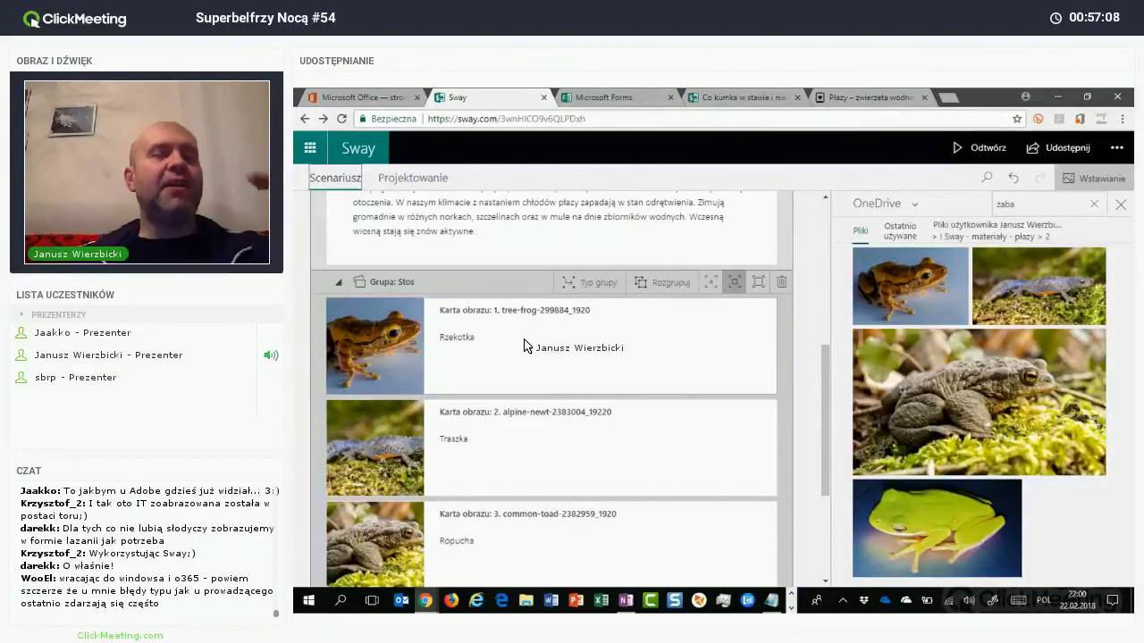
# Step: Scroll the storyline up to the 'Życie i twórczość płazów' title card and switch back to the Chrome presentation window
pyautogui.scroll(5, 524, 346)
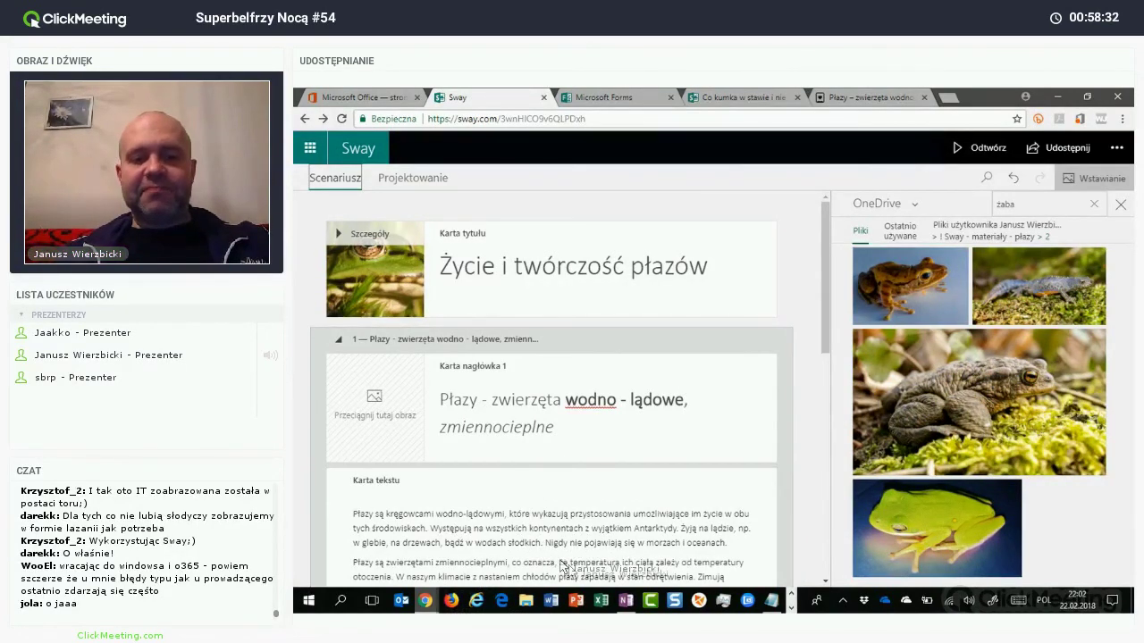
pyautogui.moveTo(425, 600)
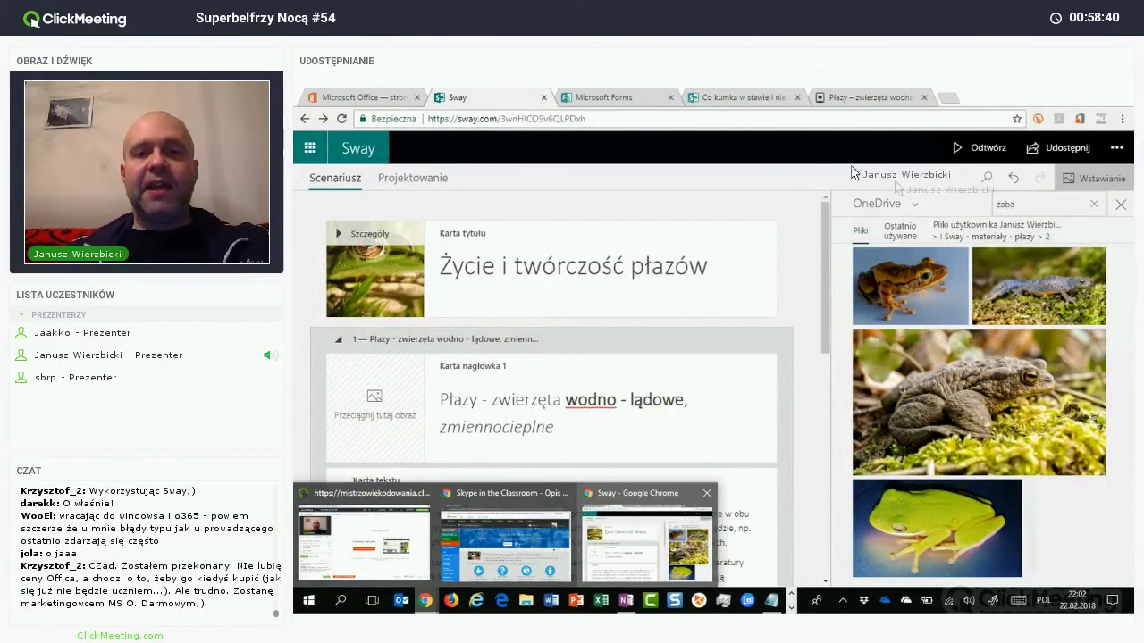
pyautogui.moveTo(384, 541)
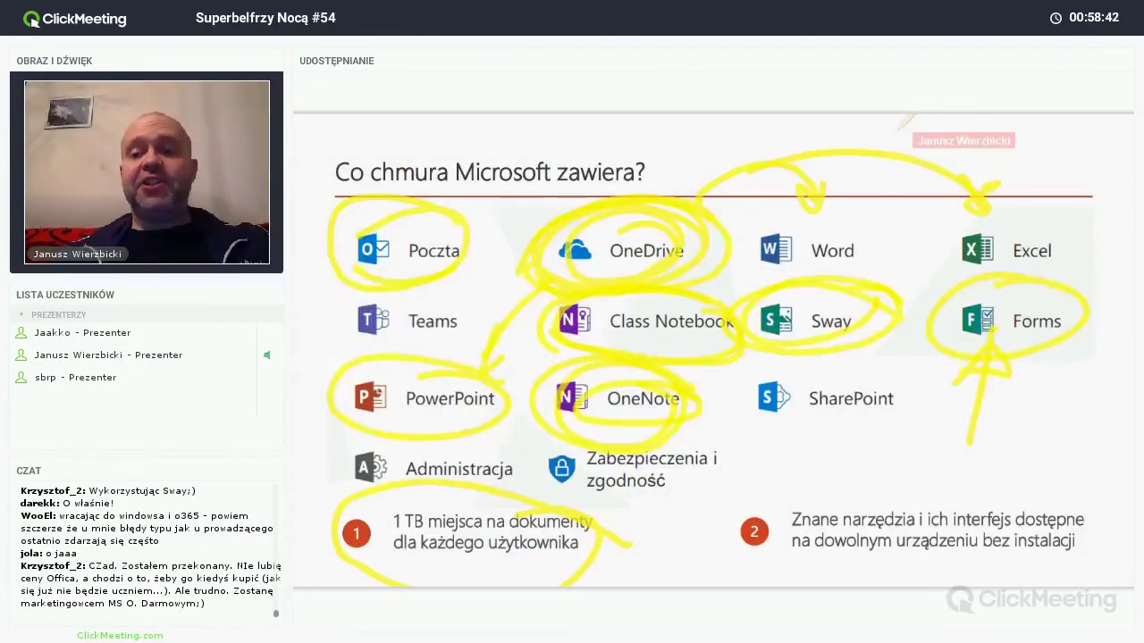
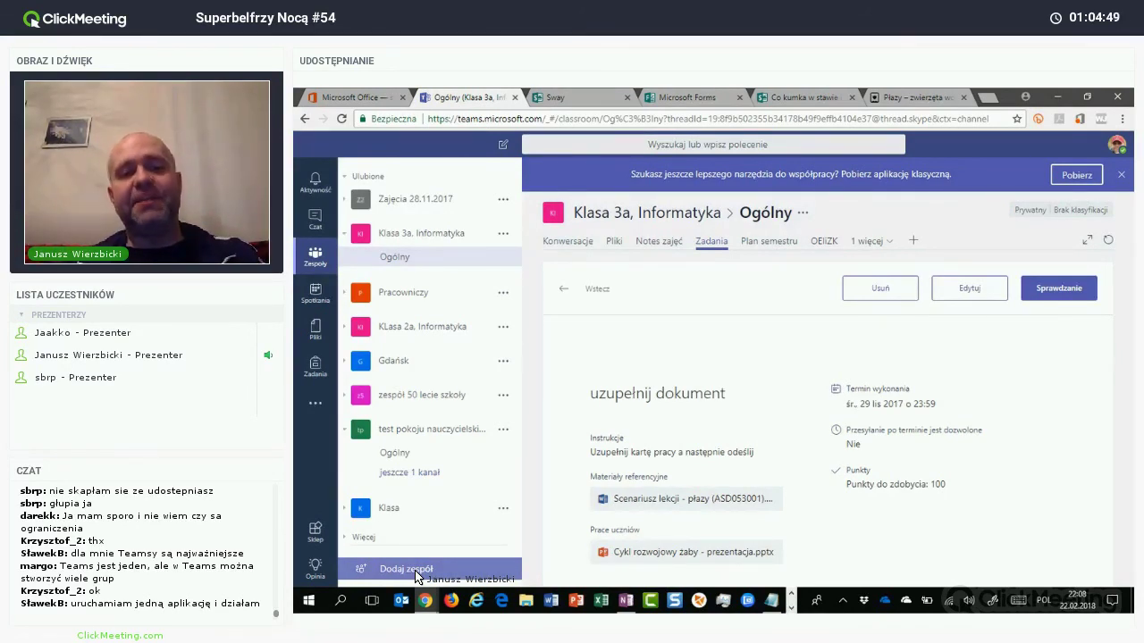
# Step: Return to the ClickMeeting window and show the Office365 presentation's annotated 'Co chmura Microsoft zawiera?' slide
pyautogui.hotkey('alt', 'Tab')
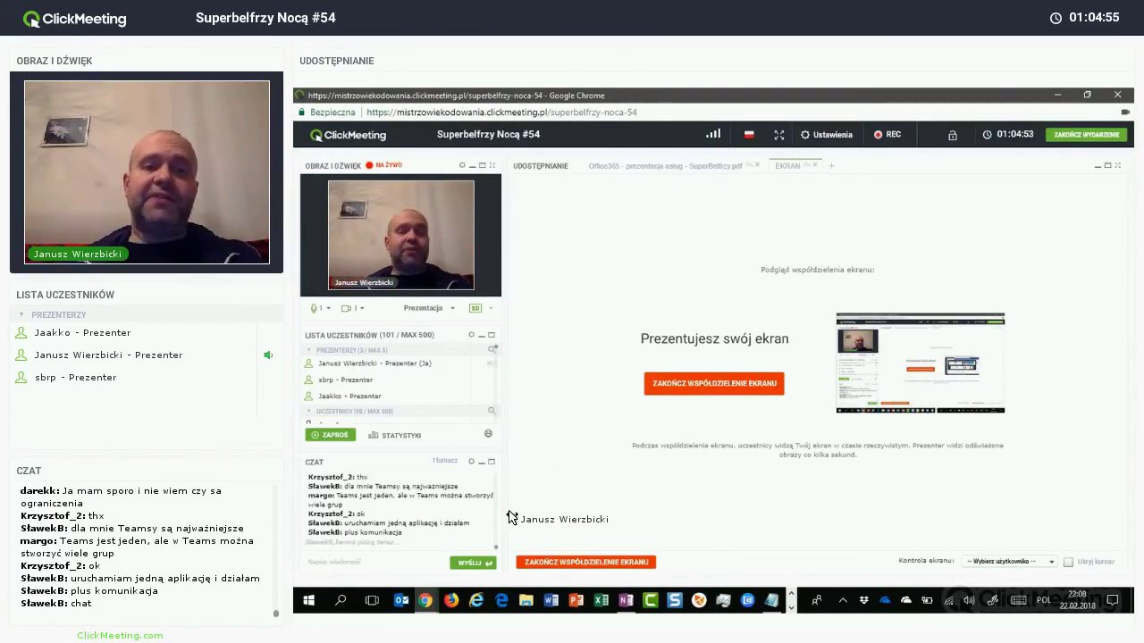
pyautogui.click(676, 165)
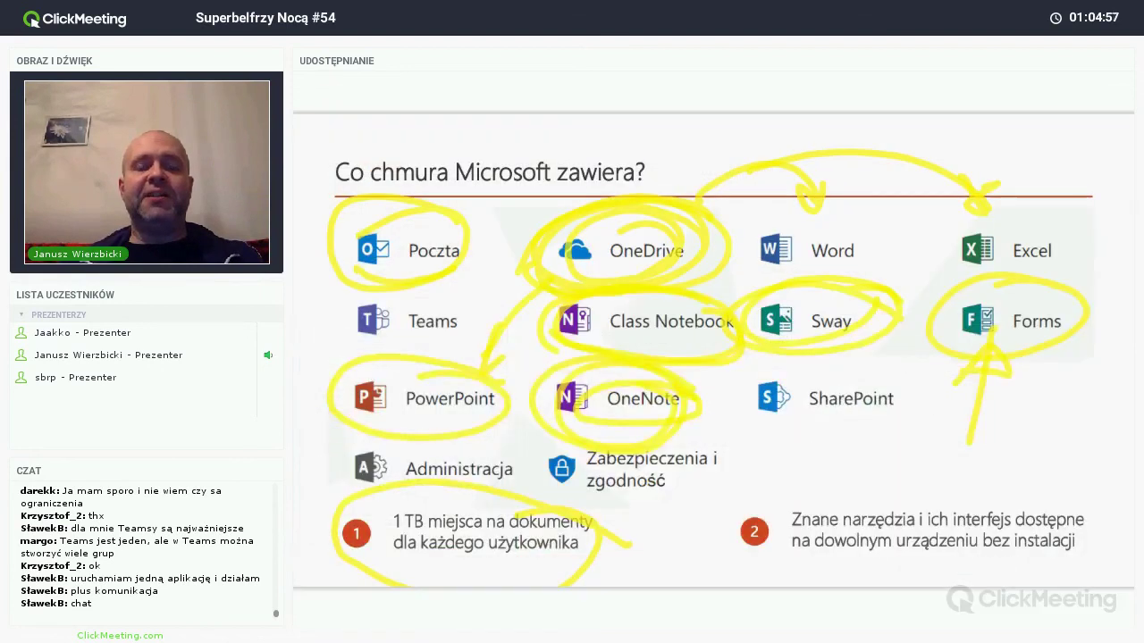